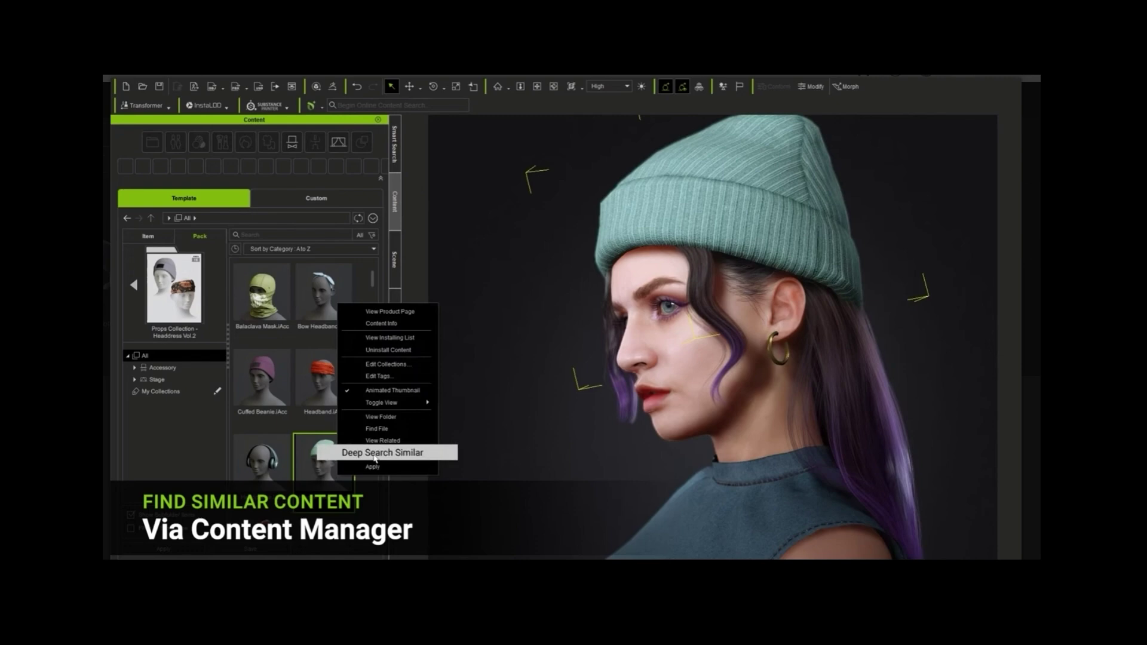
# Deep Search for content similar to the teal beanie and try the purple Cuffed Beanie and the Brimless Docker Cap on the character.
pyautogui.click(375, 453)
pyautogui.moveTo(174, 410); pyautogui.dragTo(780, 263)
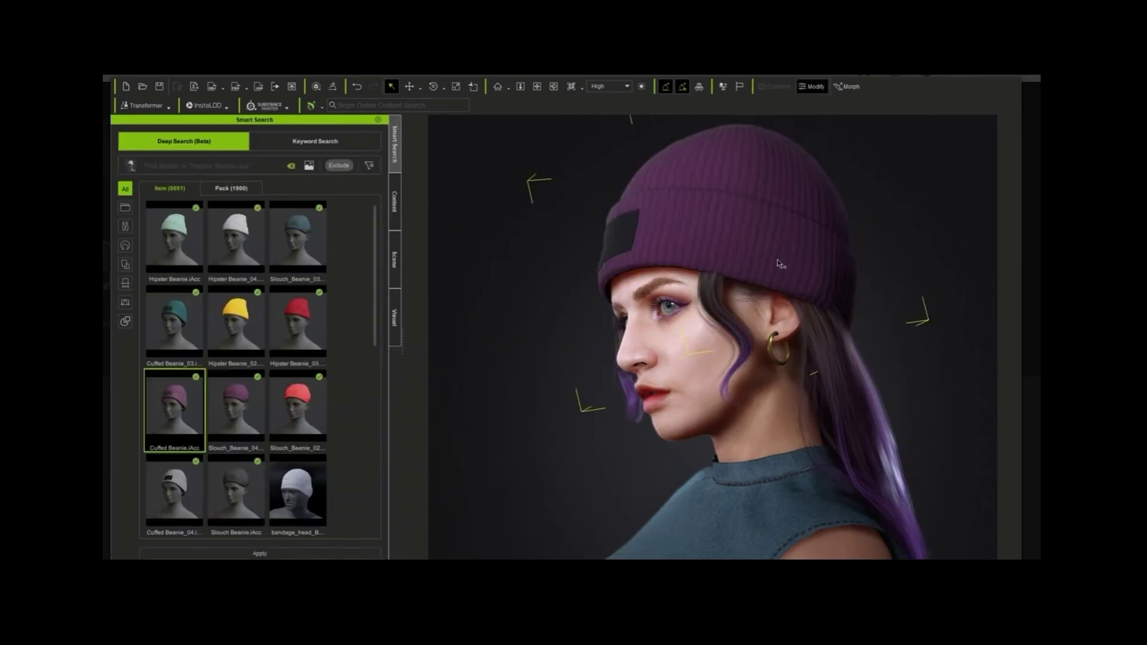
pyautogui.scroll(-5, 263, 359)
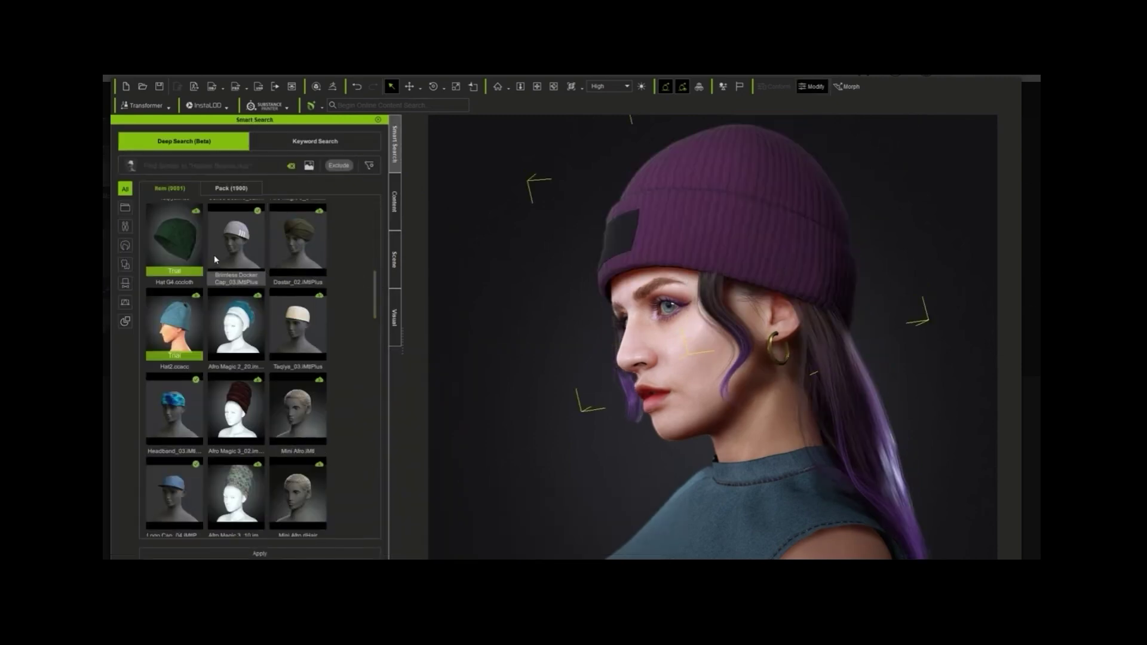
pyautogui.moveTo(214, 254); pyautogui.dragTo(693, 215)
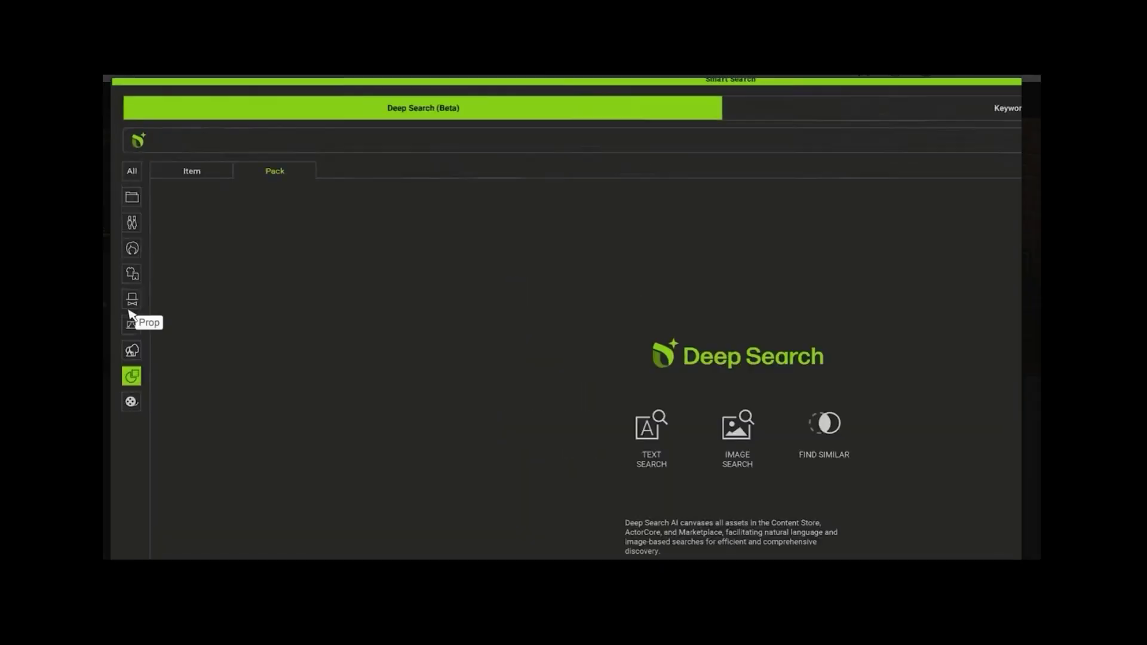
# Run a Deep Search for "Modern living room scene".
pyautogui.write('Modern living room scene')
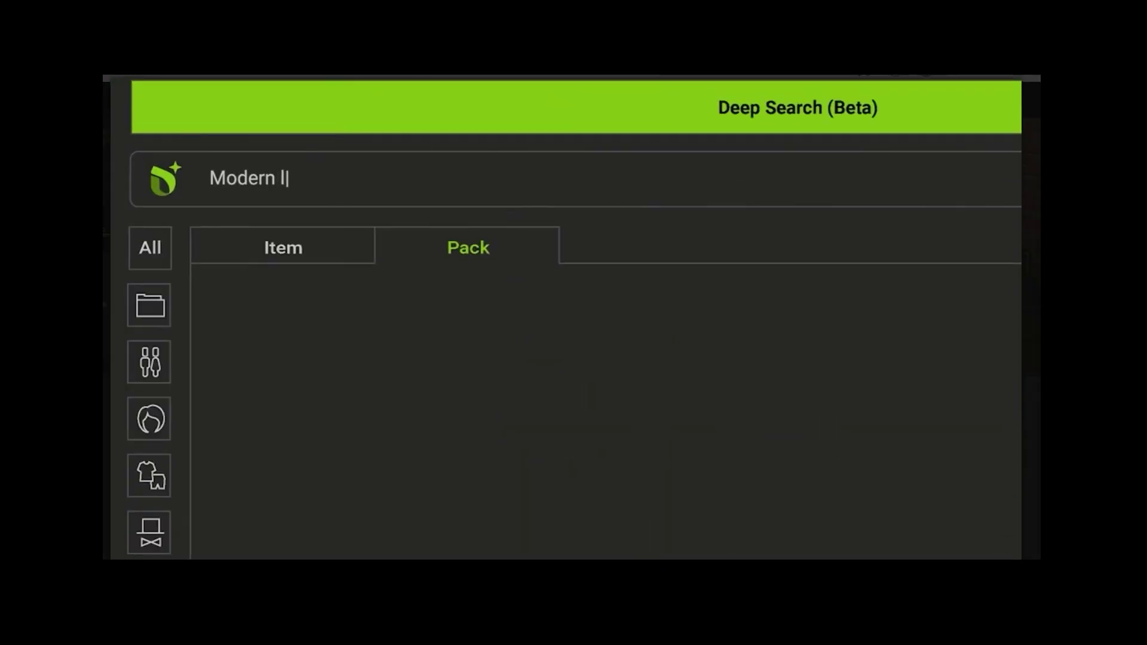
pyautogui.press('Return')
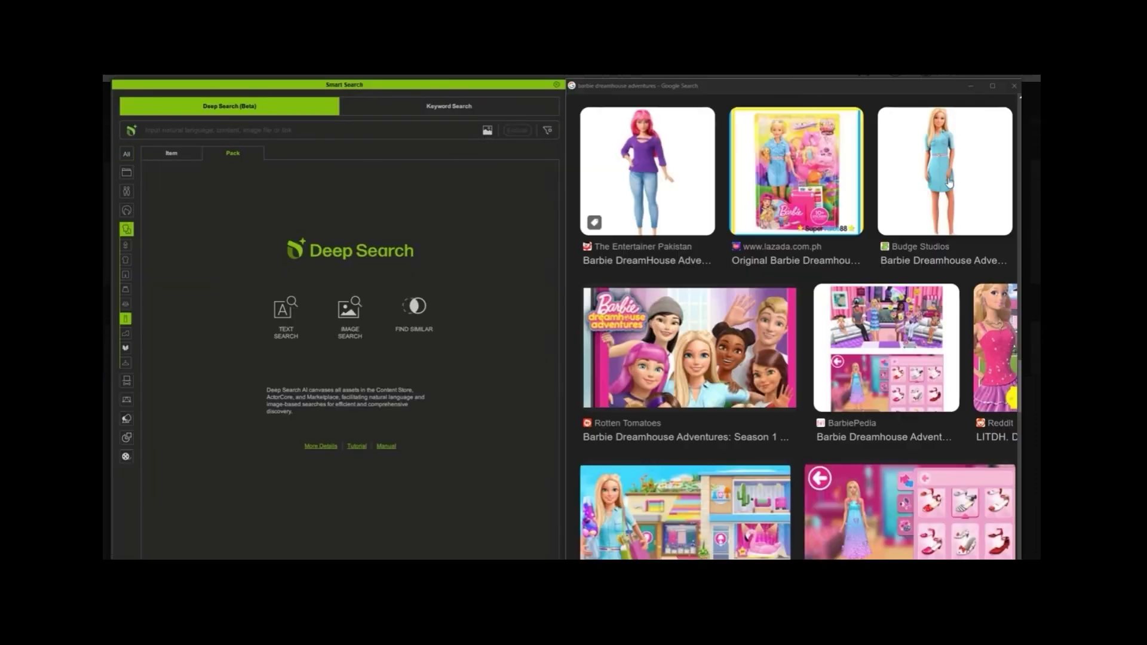
# Deep Search by image with a Barbie picture from the web results and a pasted capture of the woman's denim jacket.
pyautogui.moveTo(796, 170); pyautogui.dragTo(402, 183)
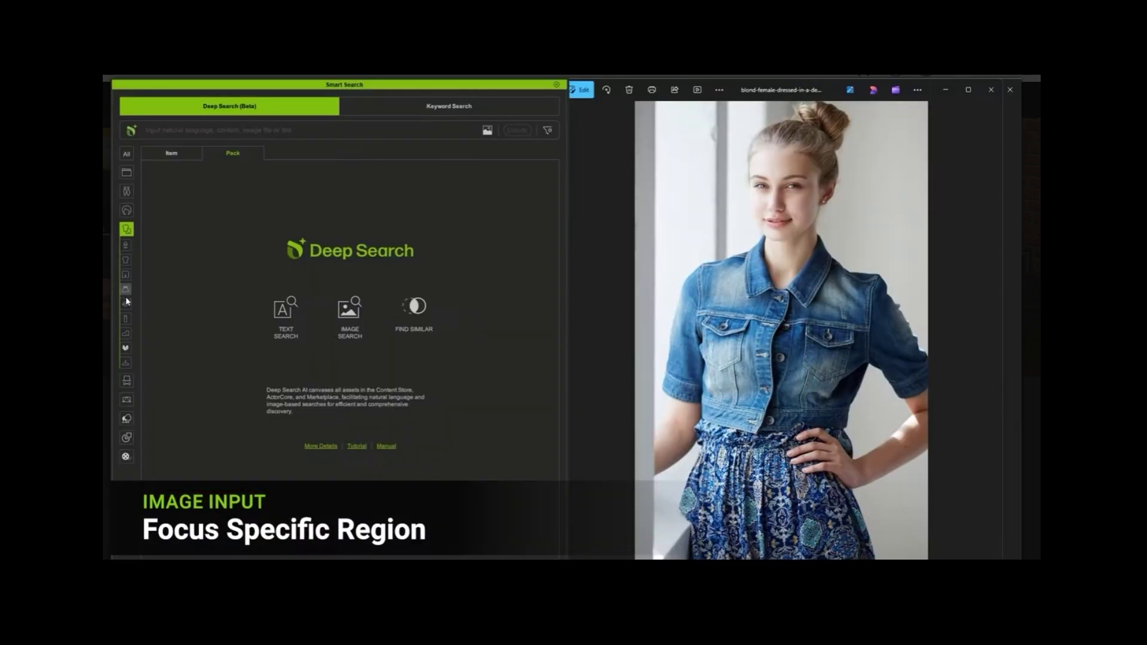
pyautogui.moveTo(663, 235); pyautogui.dragTo(922, 442)
pyautogui.click(488, 129)
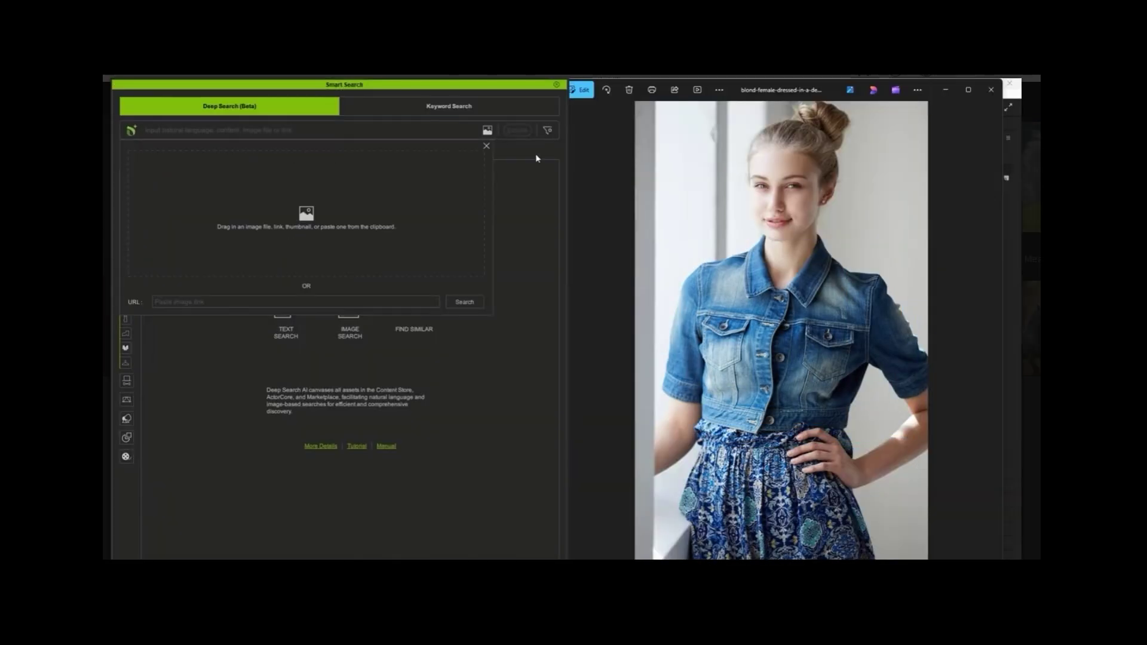
pyautogui.hotkey('ctrl', 'v')
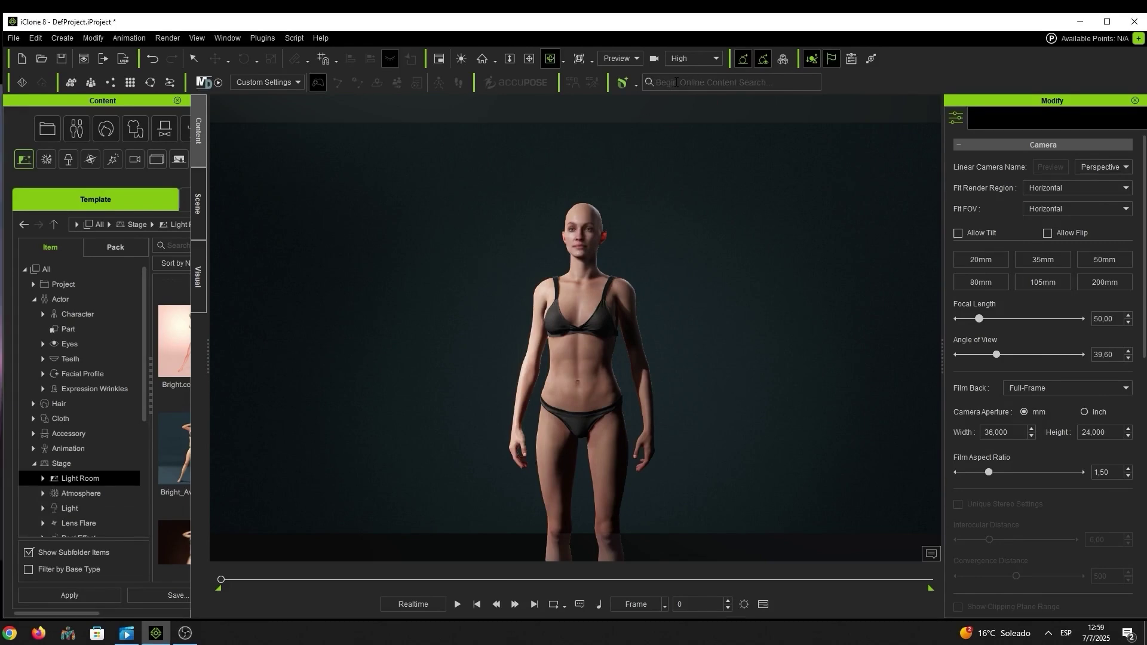
# Search the online content for "ropa militar mujer" and look through the matching packs.
pyautogui.click(676, 82)
pyautogui.write('ropa militar mujer')
pyautogui.press('Return')
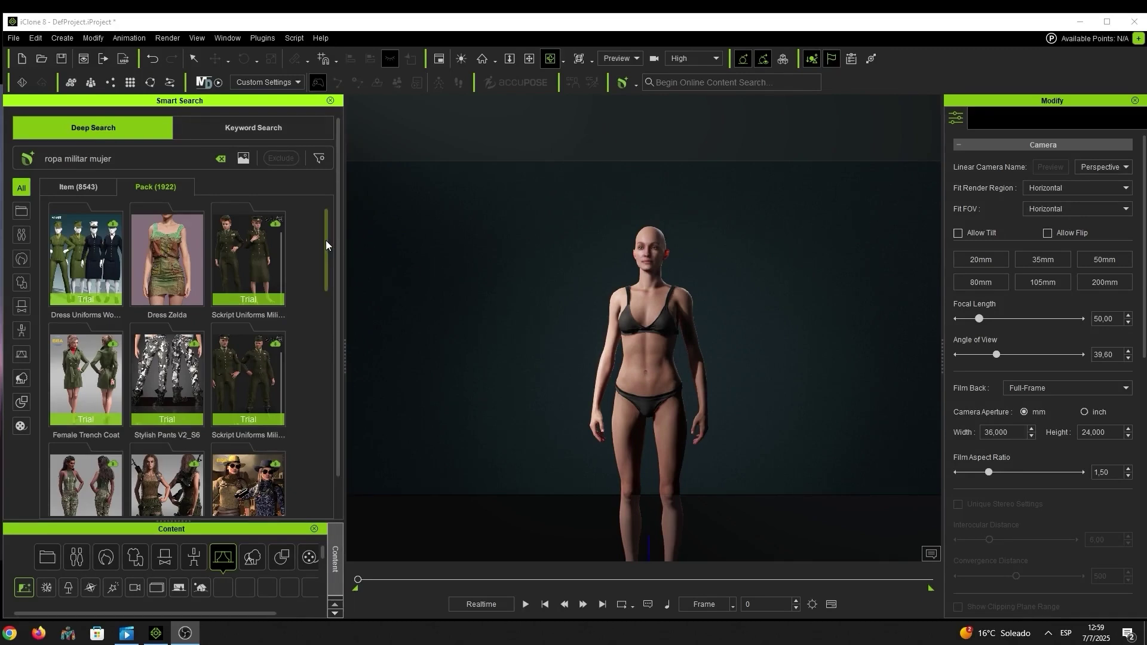
pyautogui.moveTo(325, 242); pyautogui.dragTo(346, 367)
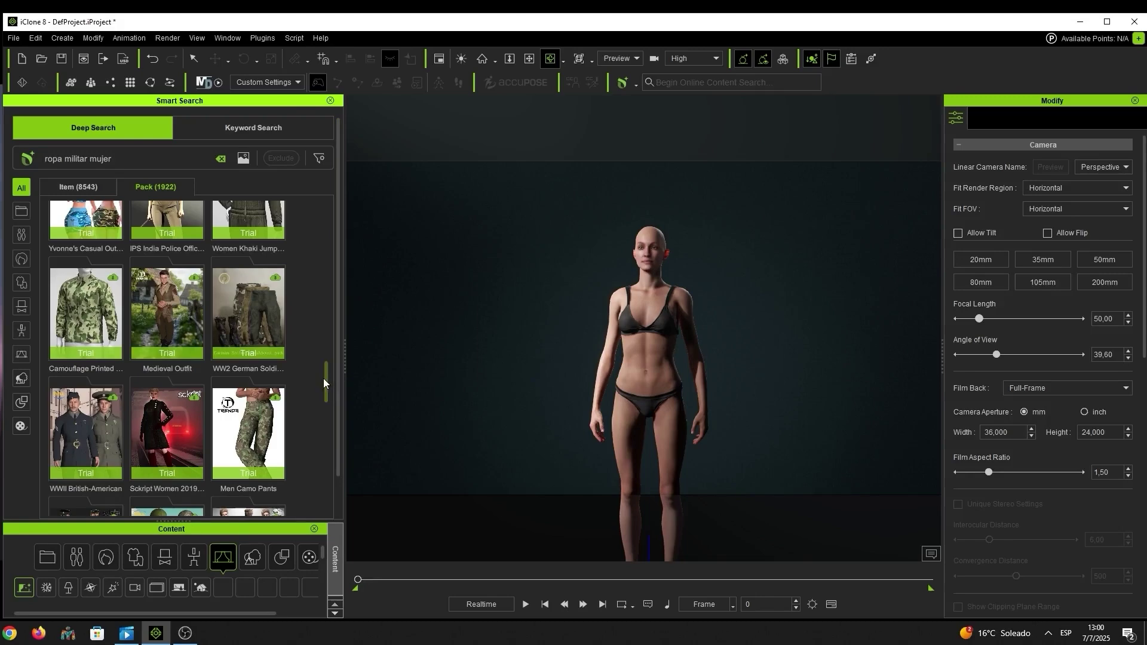
pyautogui.moveTo(324, 378); pyautogui.dragTo(327, 232)
pyautogui.scroll(-1, 327, 228)
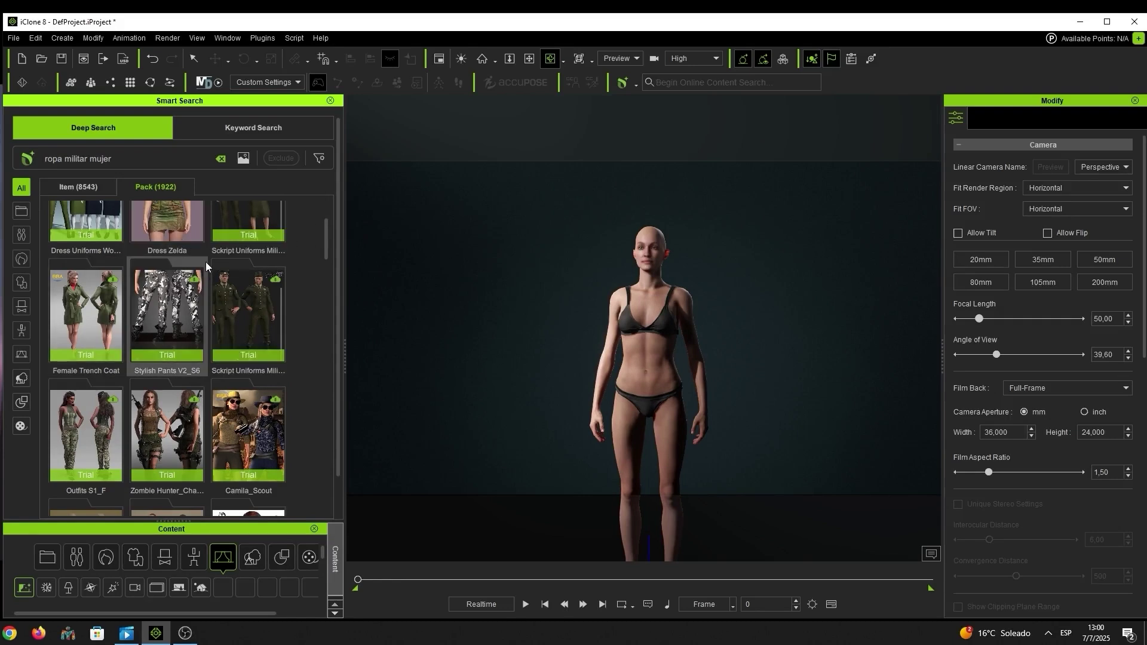
pyautogui.scroll(1, 230, 233)
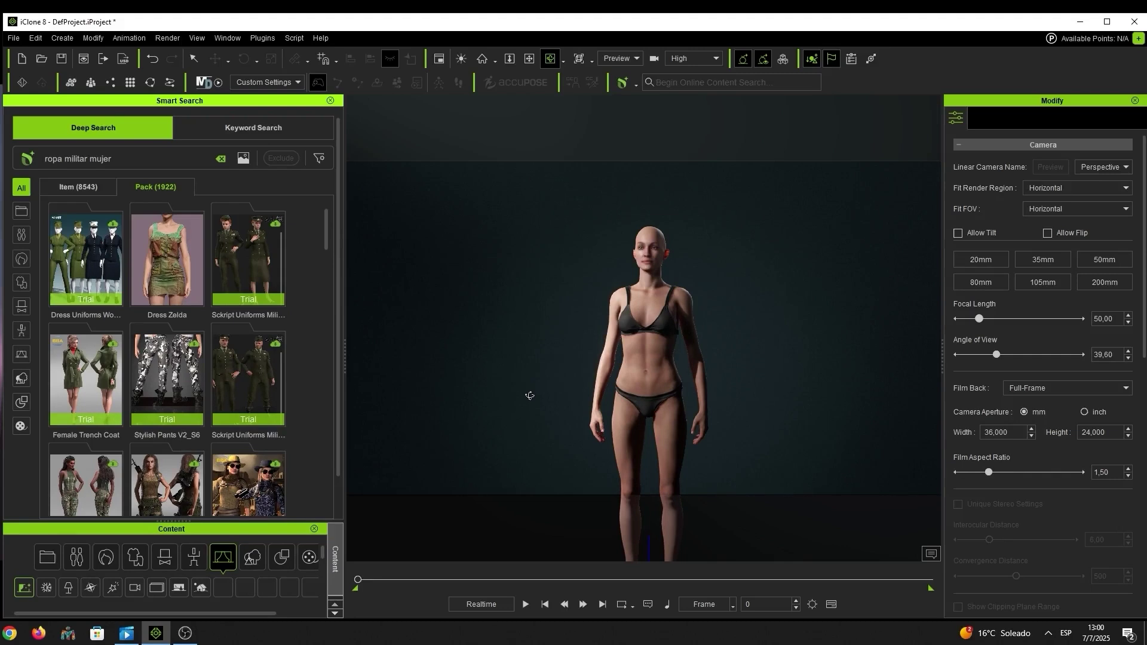
# Restrict the search source to Marketplace trial content only and raise the search relevancy towards High.
pyautogui.click(319, 158)
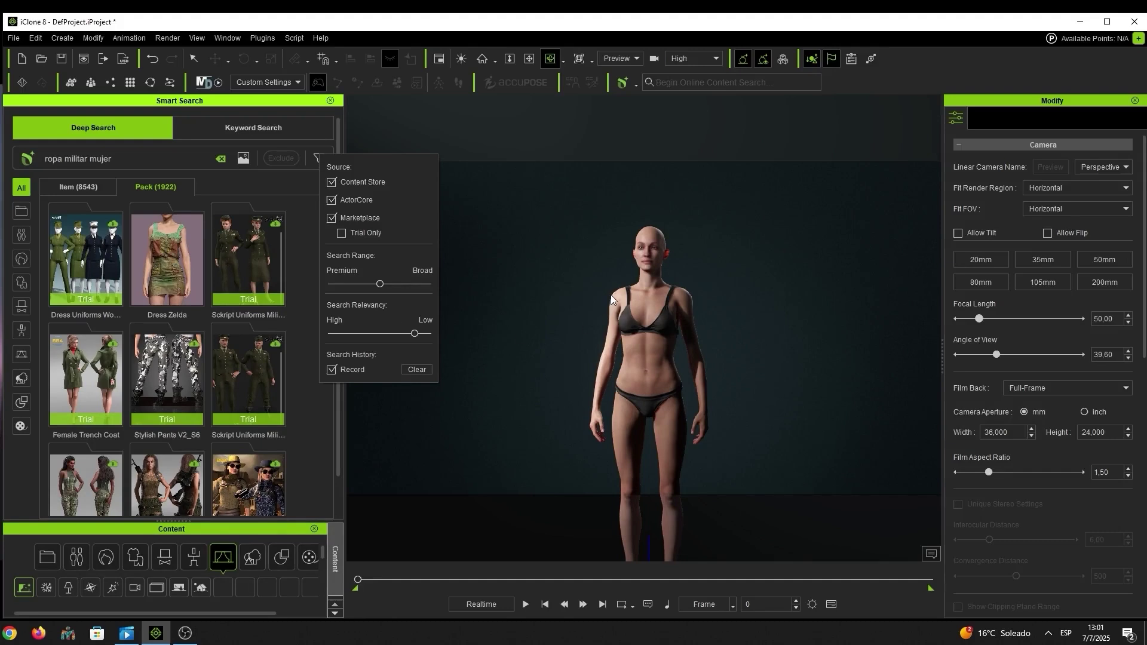
pyautogui.click(340, 234)
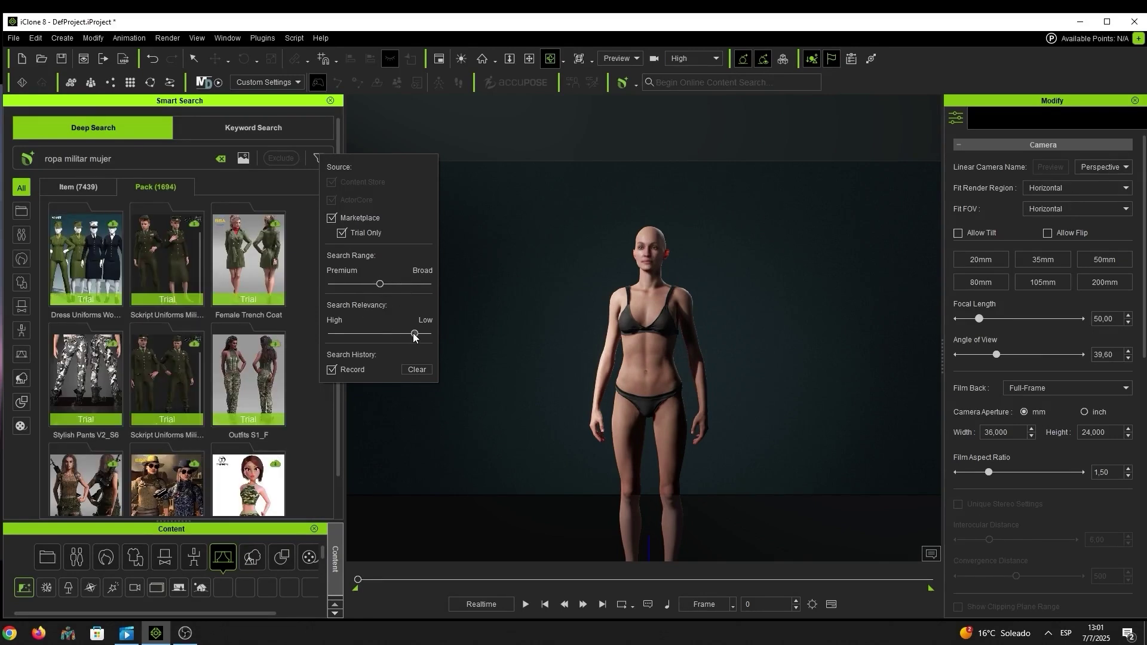
pyautogui.moveTo(414, 336); pyautogui.dragTo(390, 337)
pyautogui.click(13, 479)
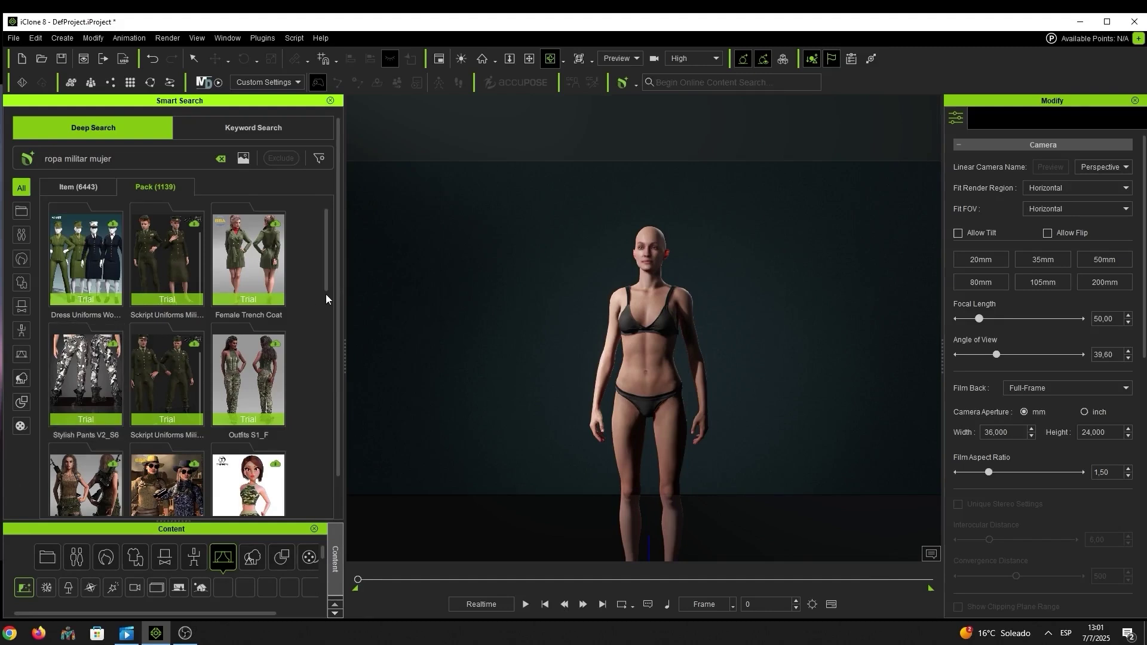
# Find the Outfits S1_F pack among the filtered results and open its product page.
pyautogui.moveTo(328, 264)
pyautogui.mouseDown()
pyautogui.moveTo(332, 299)
pyautogui.moveTo(336, 245)
pyautogui.moveTo(328, 351)
pyautogui.moveTo(330, 284)
pyautogui.mouseUp()
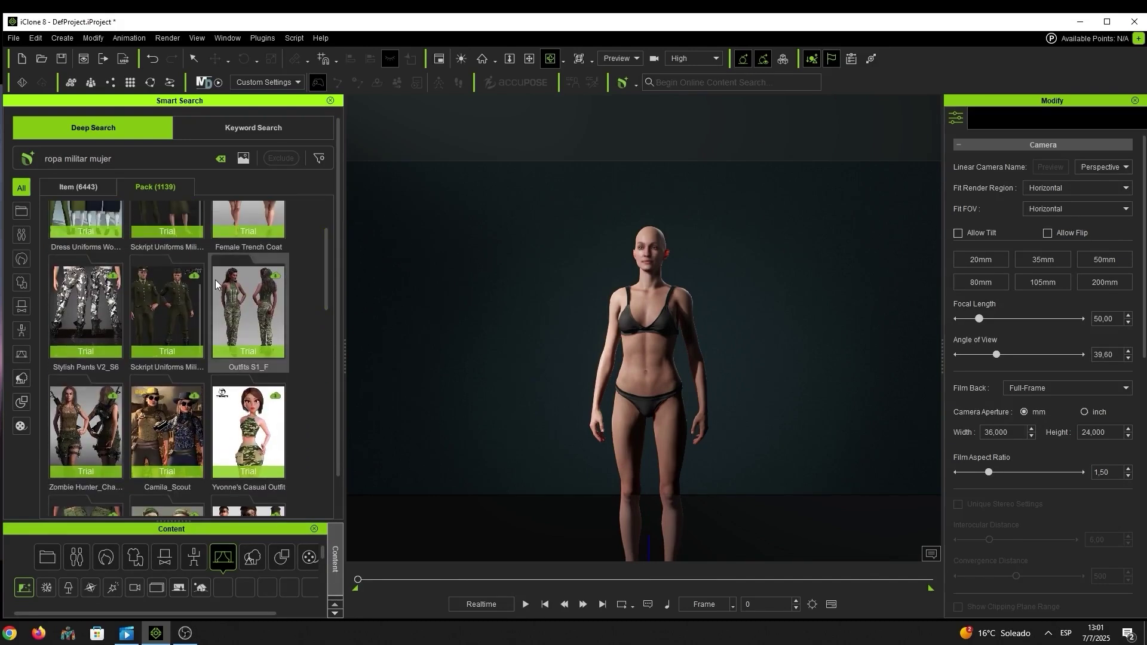
pyautogui.click(256, 306)
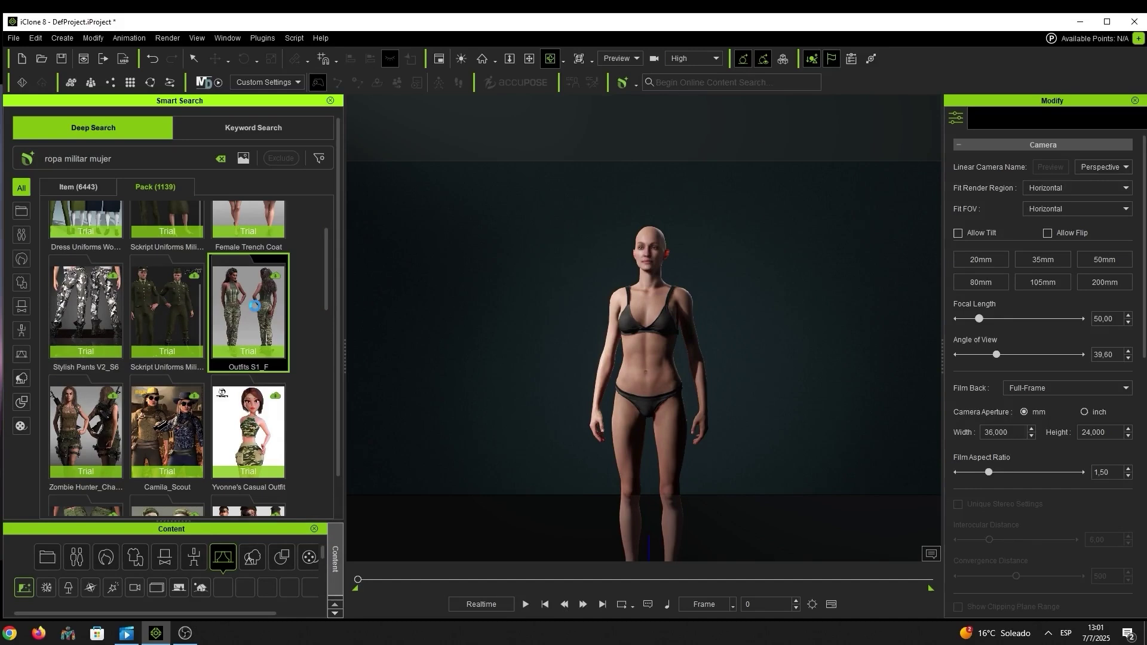
pyautogui.rightClick(256, 307)
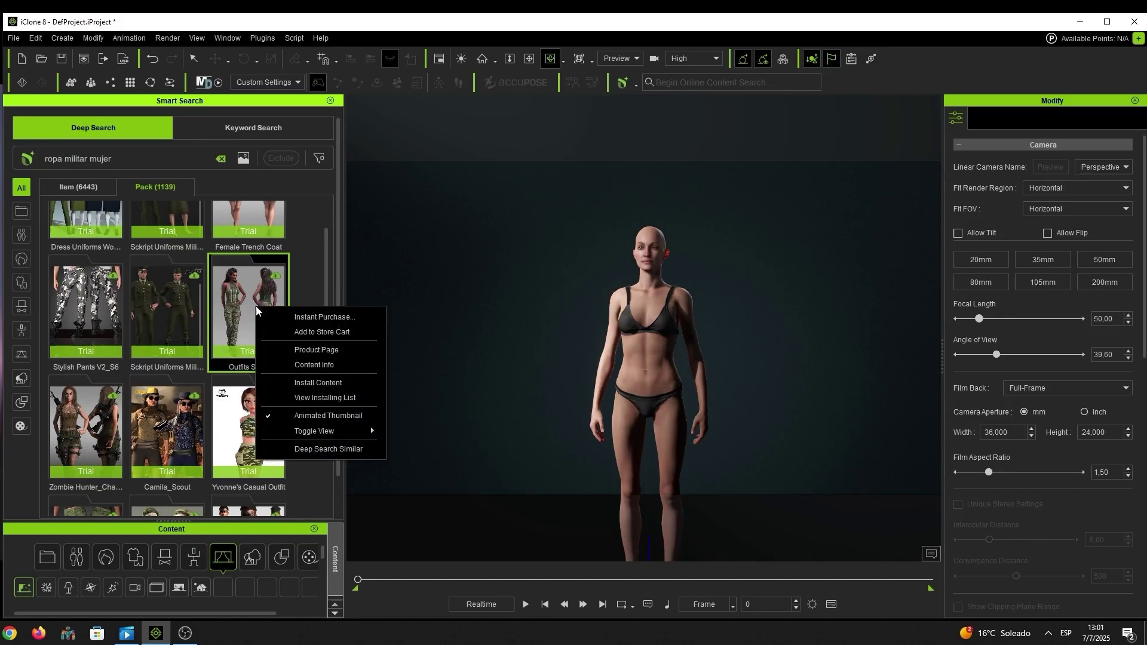
pyautogui.click(316, 350)
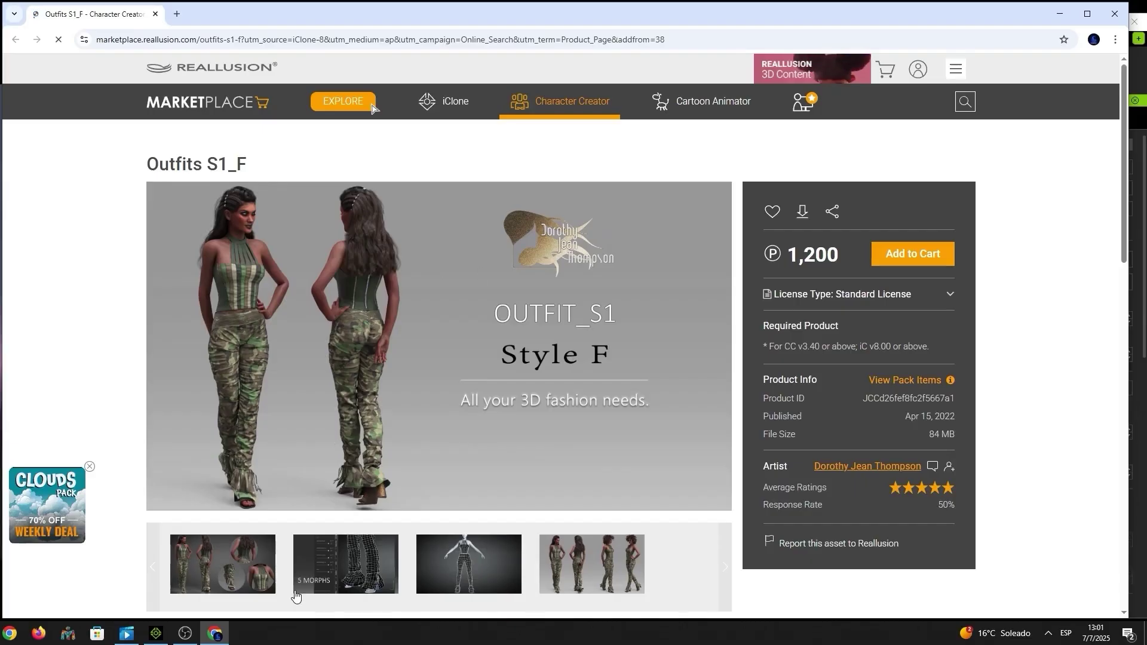
# View the Outfits S1_F gallery images from the morphs picture to the last one, and close the product page.
pyautogui.click(334, 564)
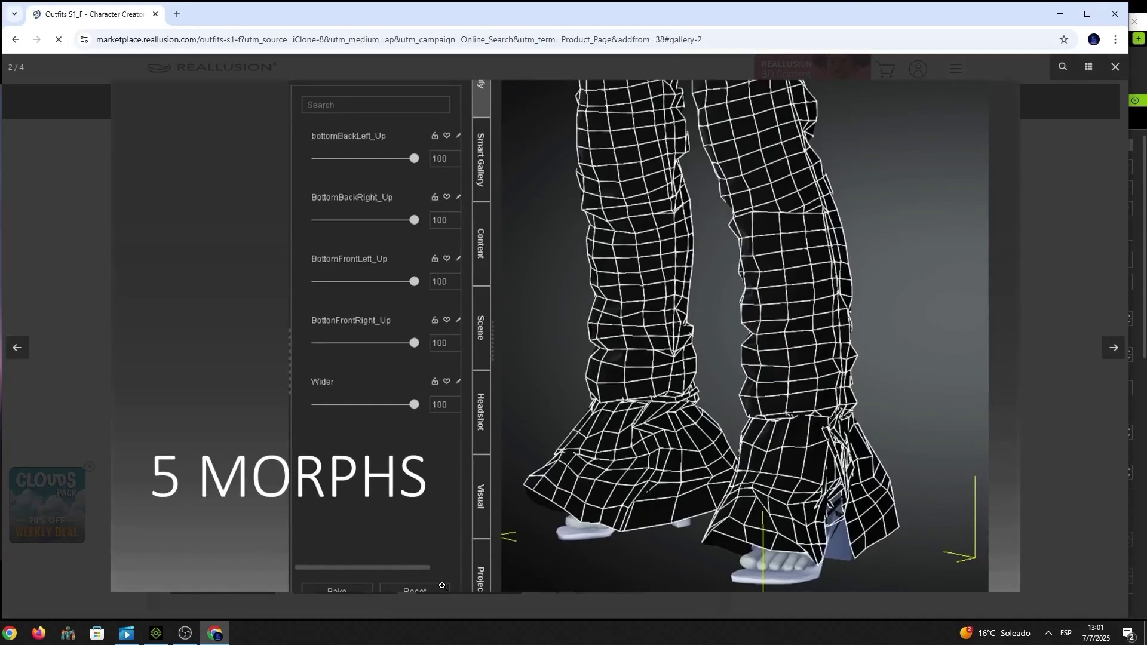
pyautogui.click(1114, 349)
pyautogui.click(1113, 349)
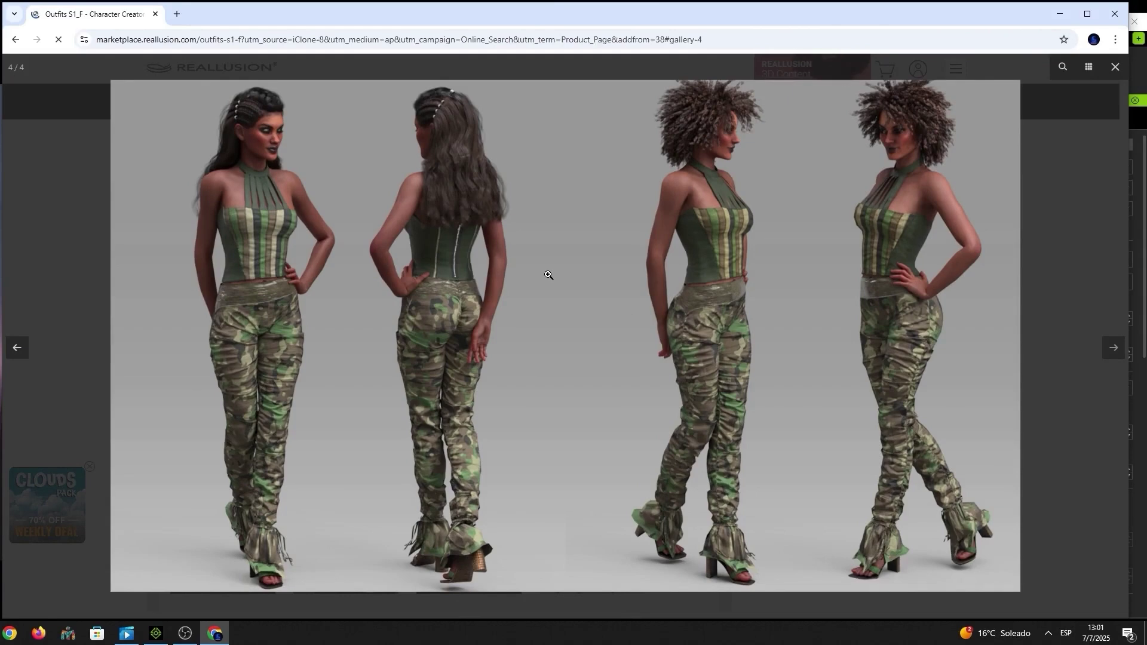
pyautogui.click(1113, 73)
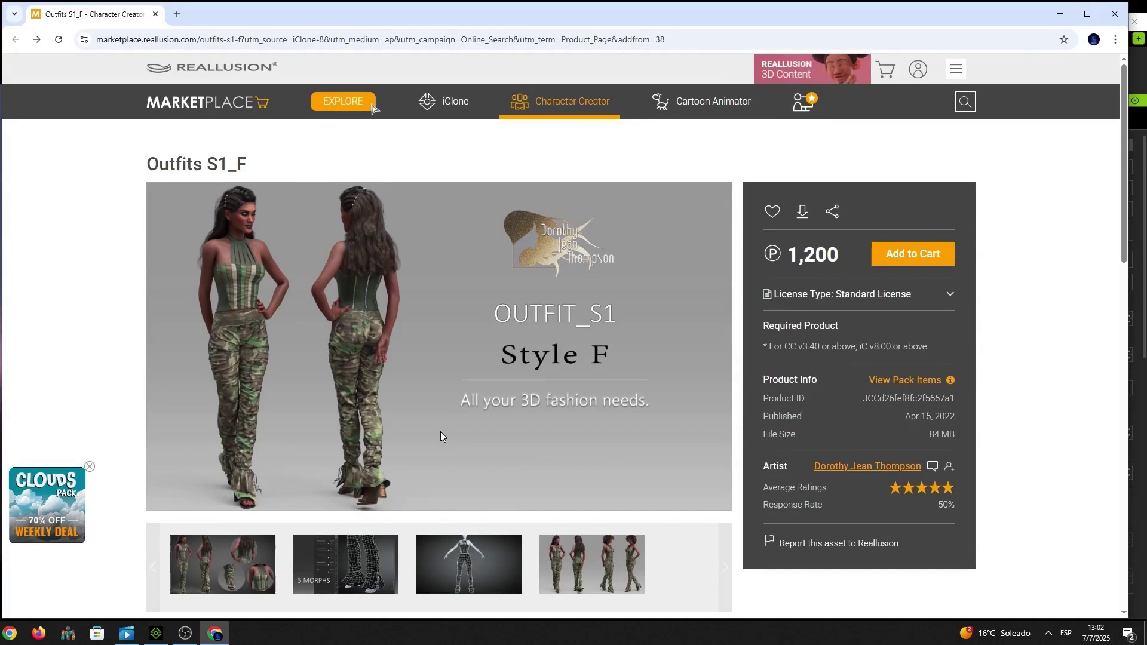
pyautogui.hotkey('ctrl', 'w')
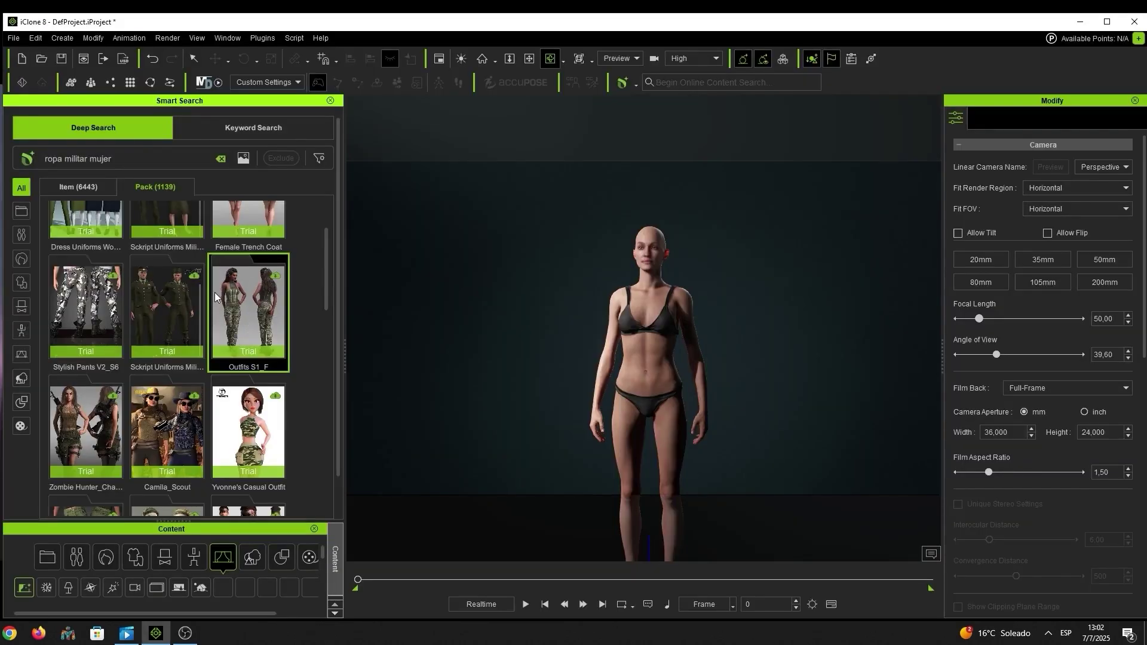
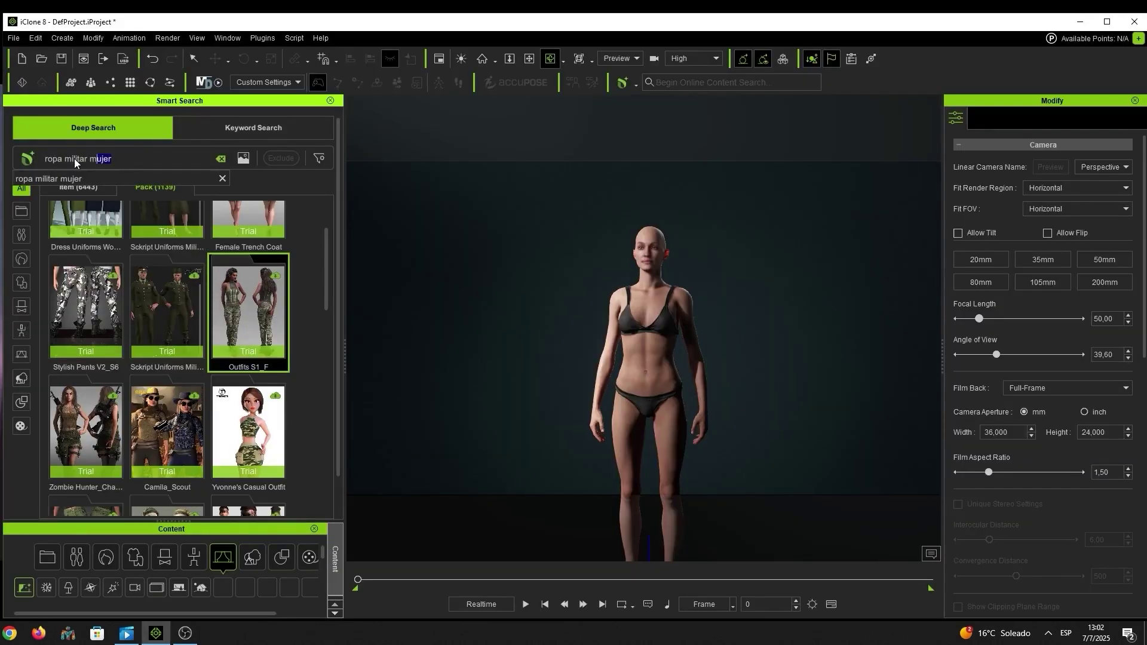
# Clear the text query and run an image search with the blue-haired cyberpunk woman picture from the INSPI EVA folder.
pyautogui.press('BackSpace')
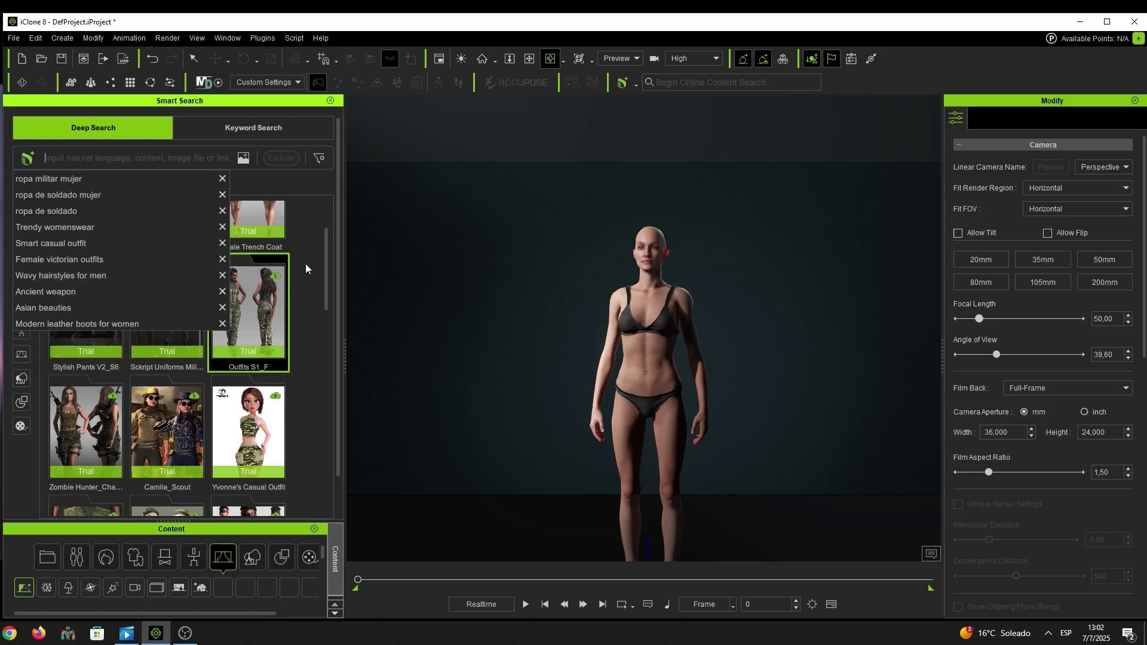
pyautogui.click(244, 158)
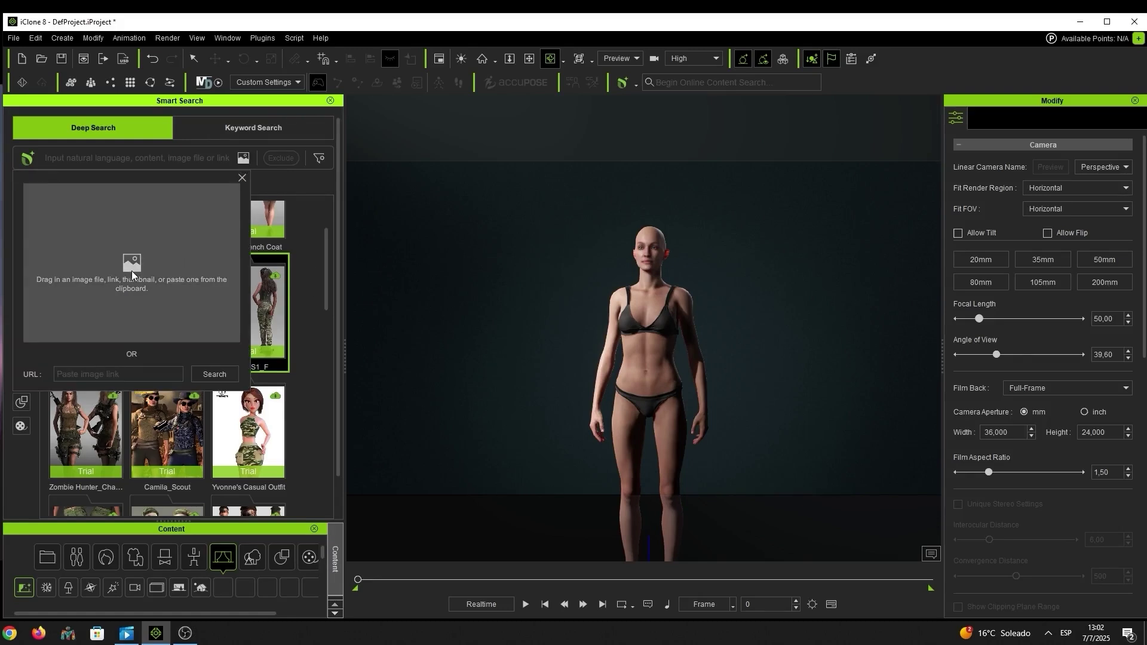
pyautogui.click(130, 270)
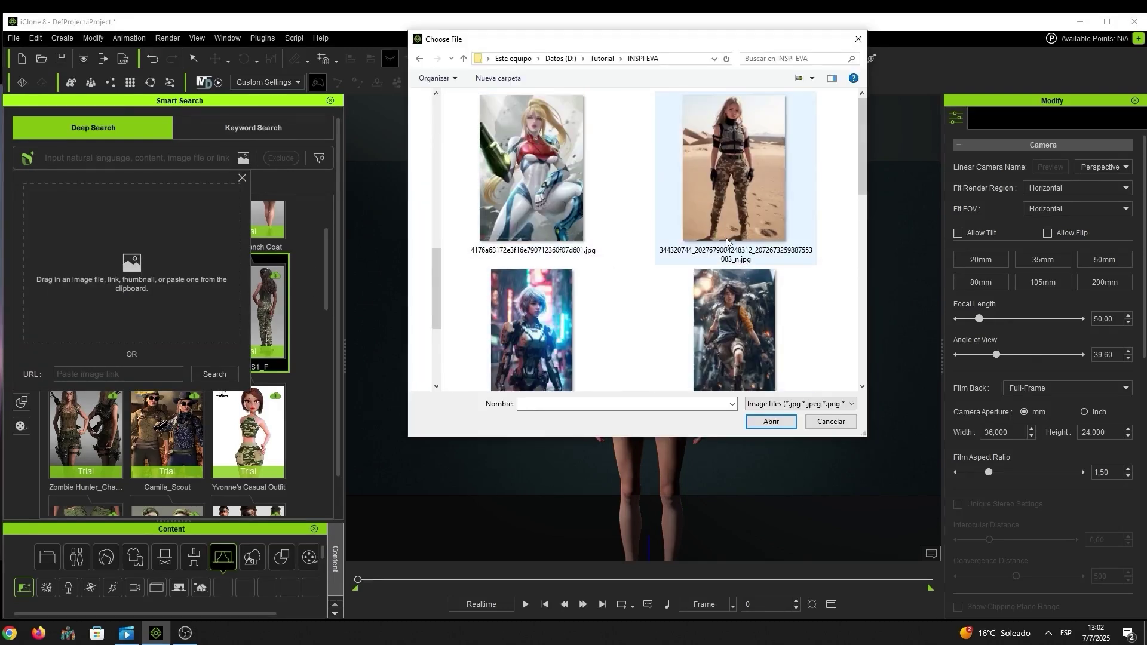
pyautogui.moveTo(864, 177); pyautogui.dragTo(864, 203)
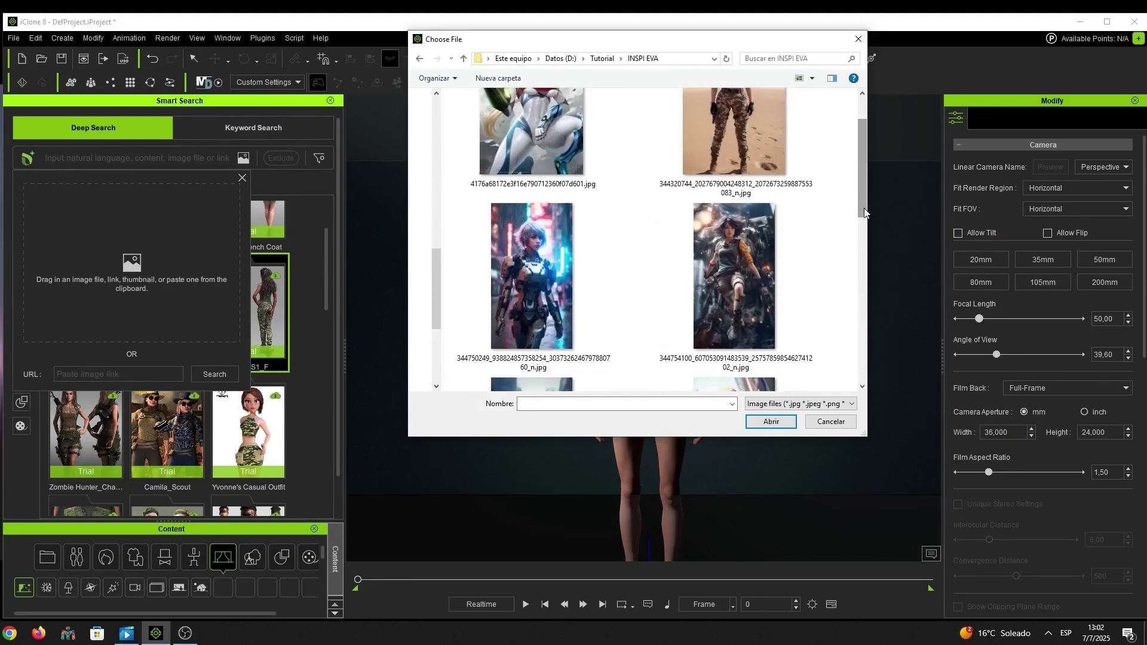
pyautogui.doubleClick(525, 270)
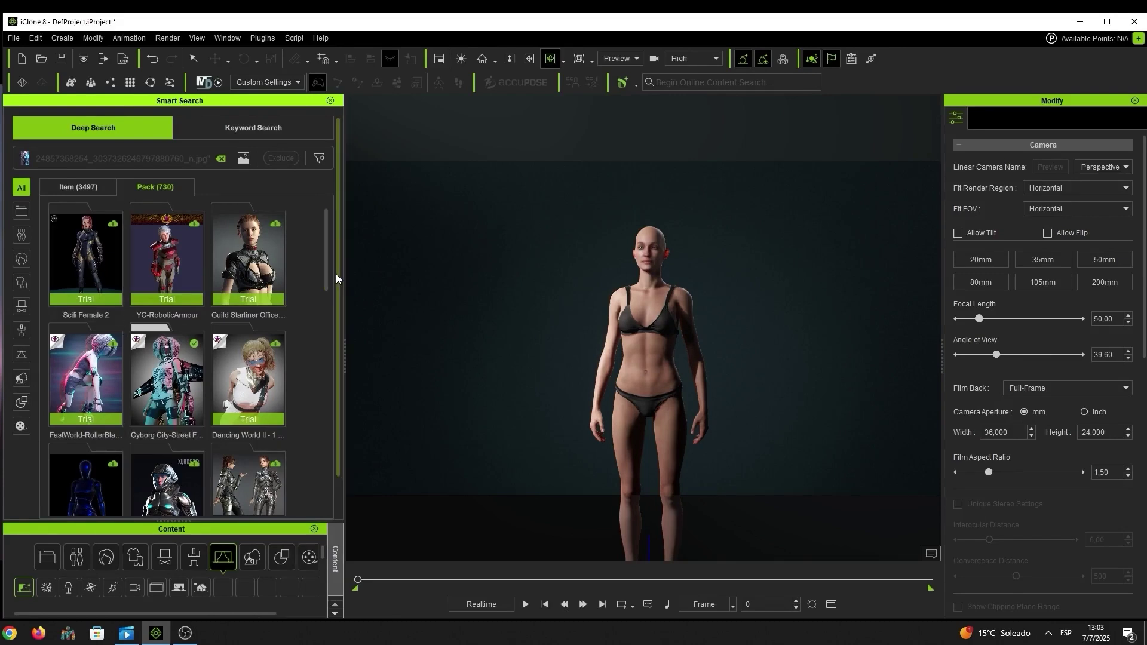
# Browse the image search results, filter them to the cloth category and install the Scifi Female 2 trial pack.
pyautogui.moveTo(329, 271); pyautogui.dragTo(327, 353)
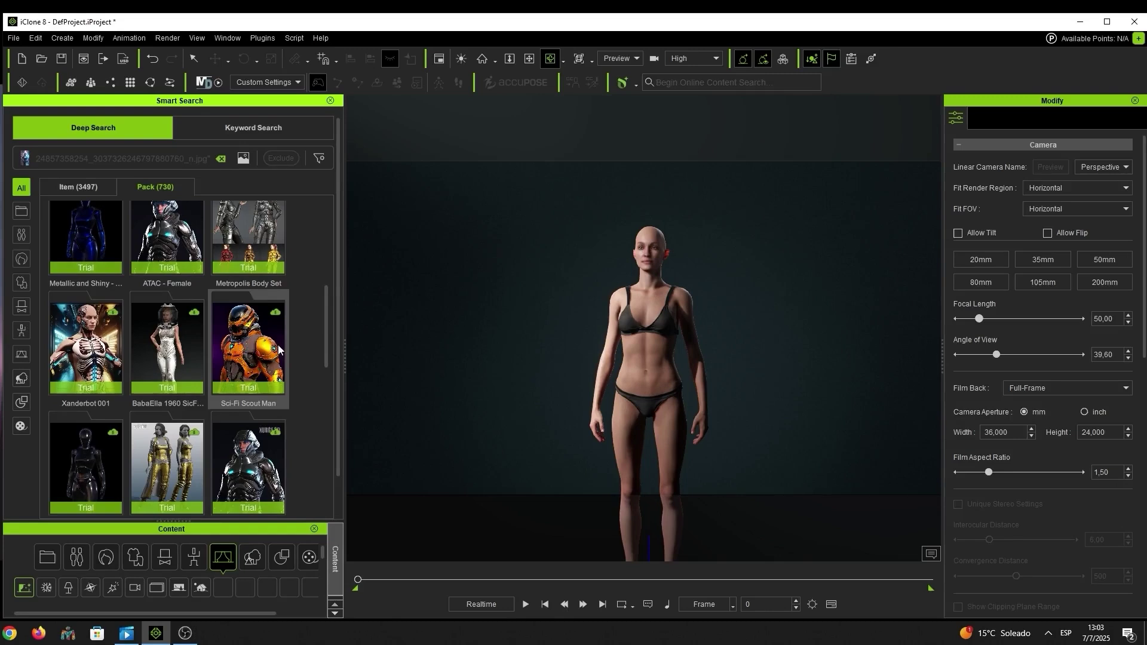
pyautogui.moveTo(327, 348); pyautogui.dragTo(343, 414)
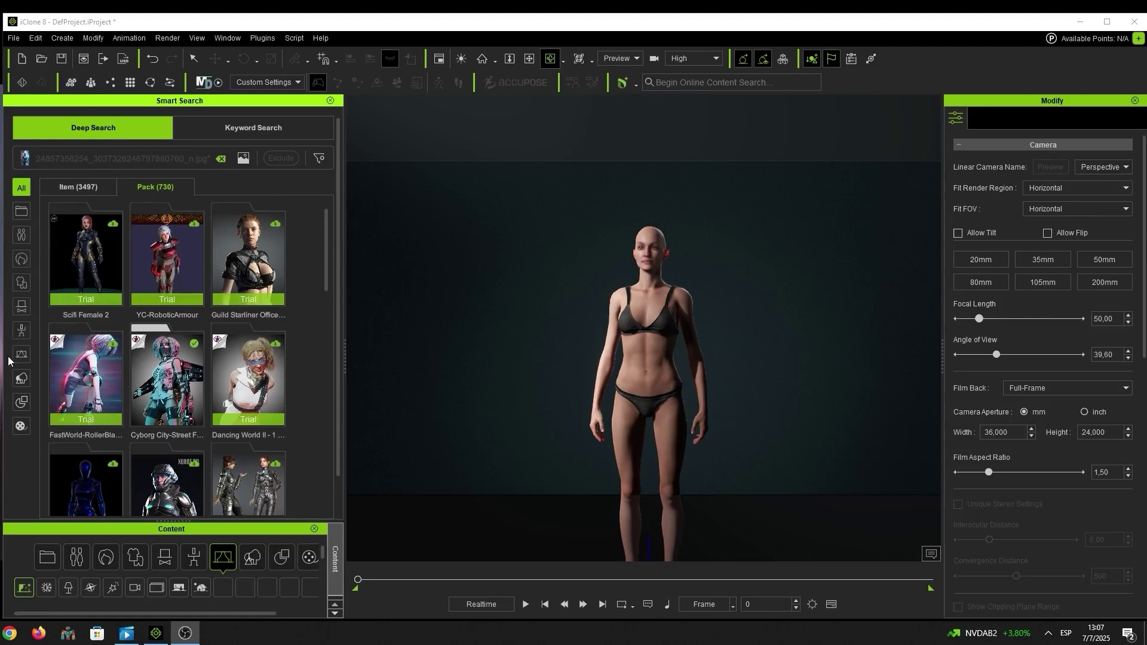
pyautogui.click(21, 282)
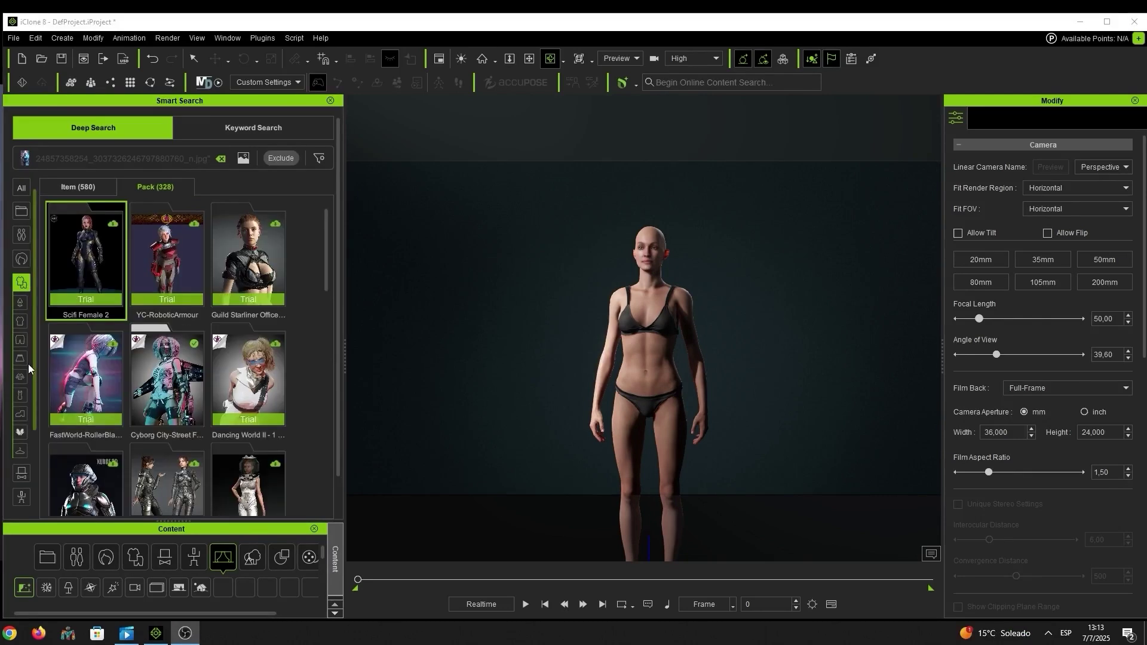
pyautogui.doubleClick(85, 258)
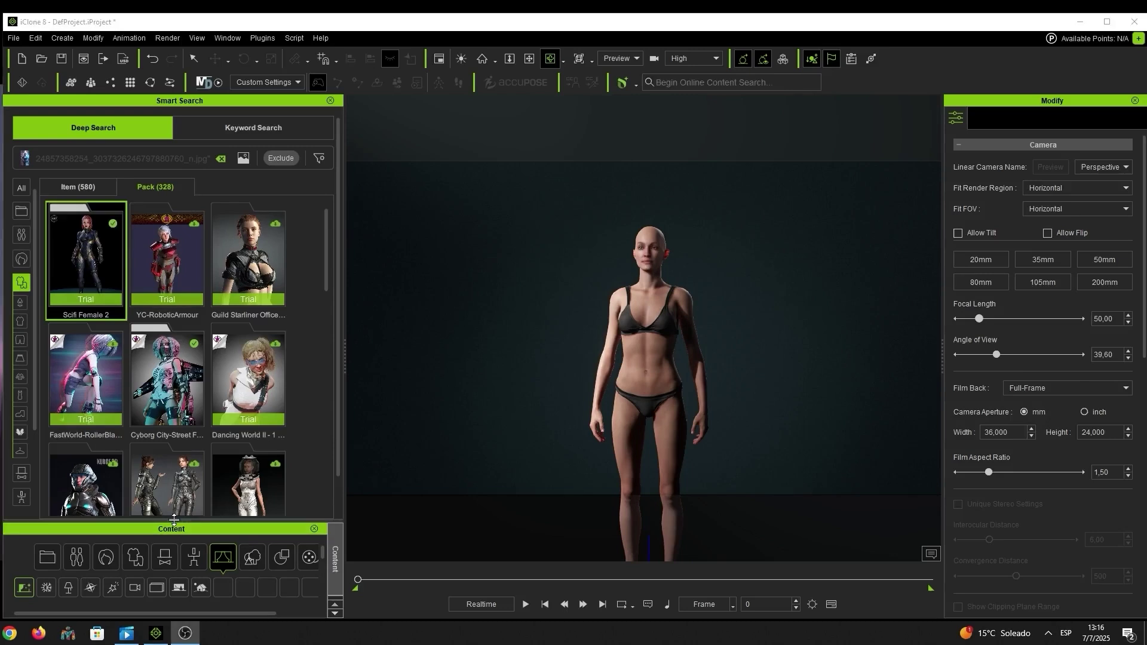
# Show the trial packs in the content library and open the Scifi Female 2 pack.
pyautogui.moveTo(234, 521); pyautogui.dragTo(233, 158)
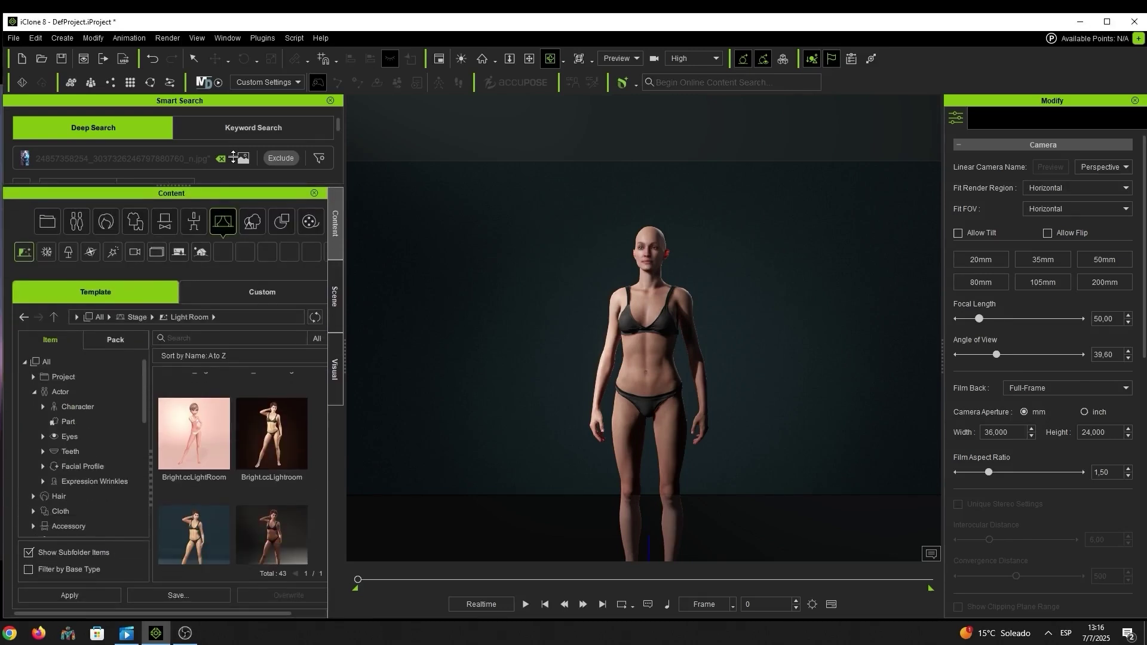
pyautogui.scroll(-3, 82, 453)
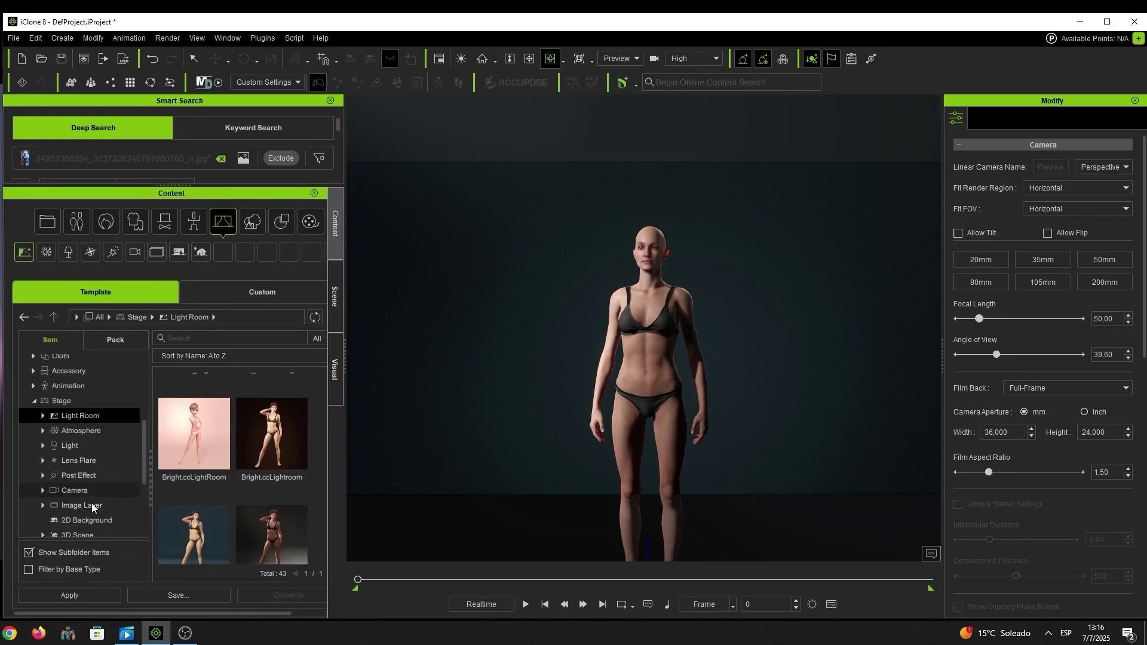
pyautogui.click(115, 339)
pyautogui.click(50, 485)
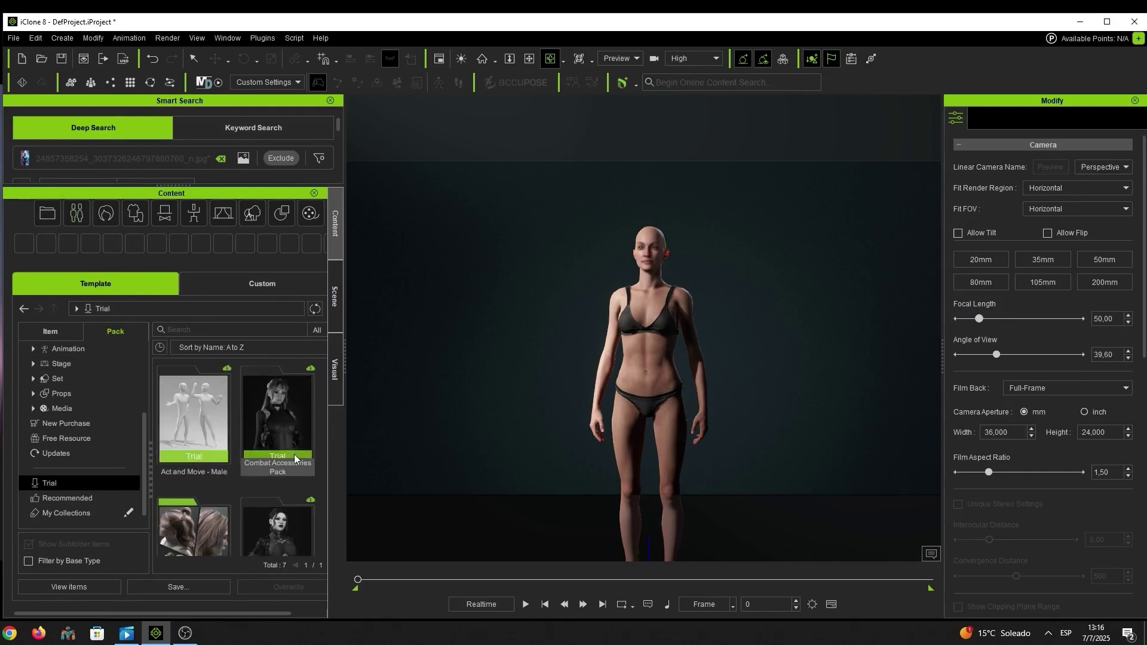
pyautogui.scroll(-3, 272, 462)
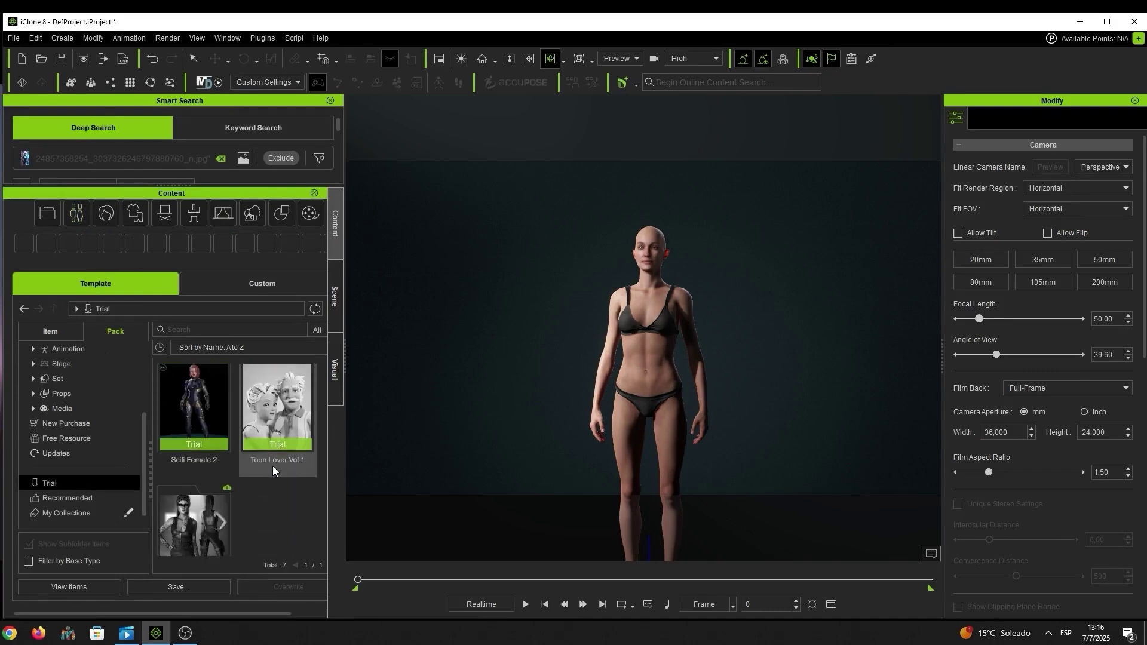
pyautogui.scroll(2, 274, 463)
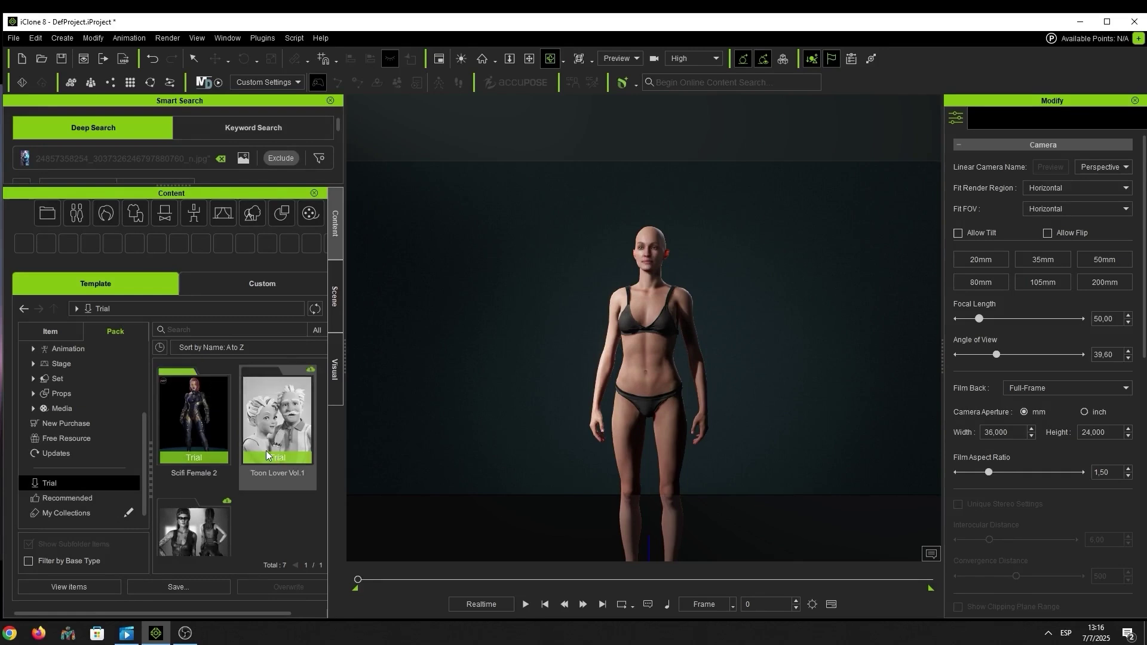
pyautogui.doubleClick(203, 409)
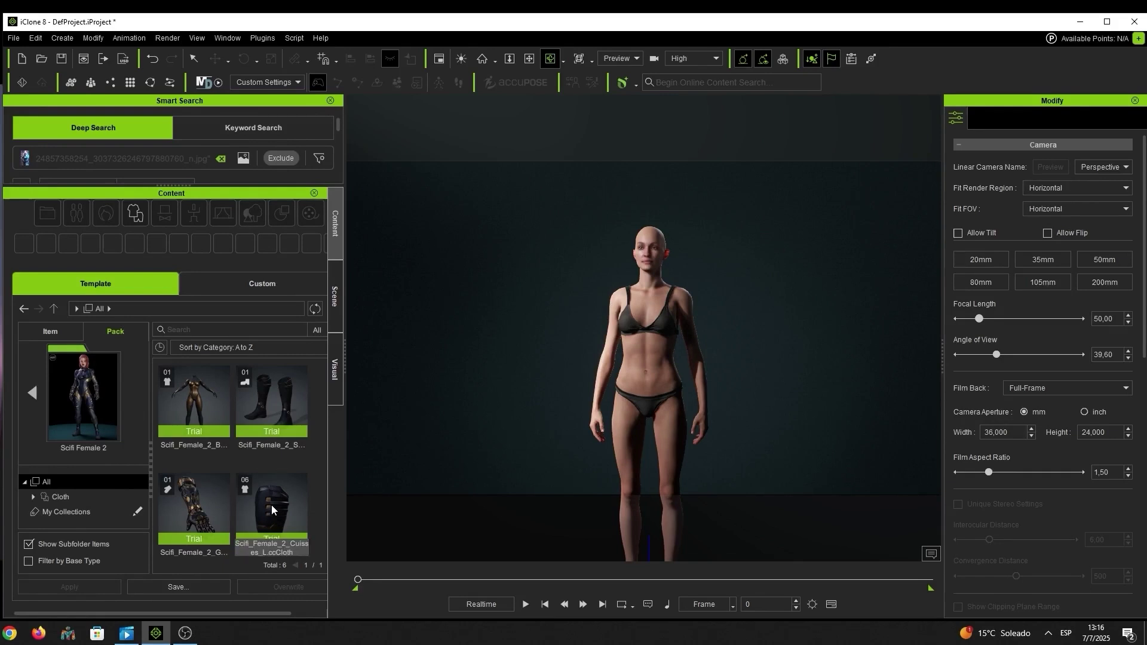
# Dress the female character in the Scifi Female 2 bodysuit, shoes, gloves, cuisses, shoulder and top pieces, and inspect the outfit.
pyautogui.click(207, 417)
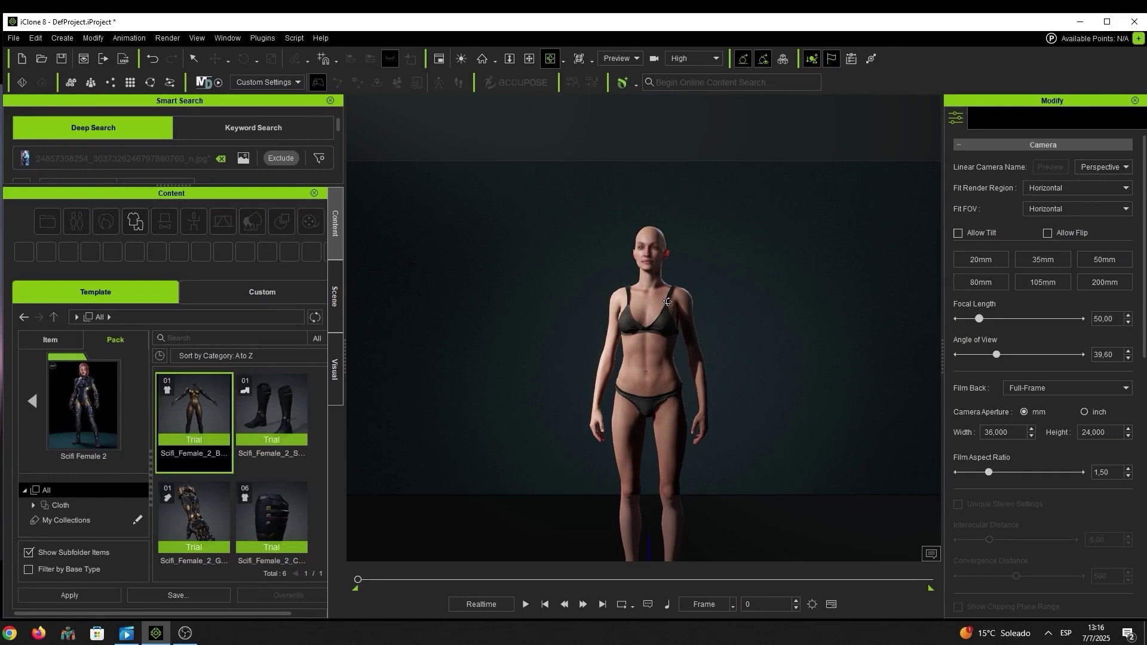
pyautogui.click(668, 301)
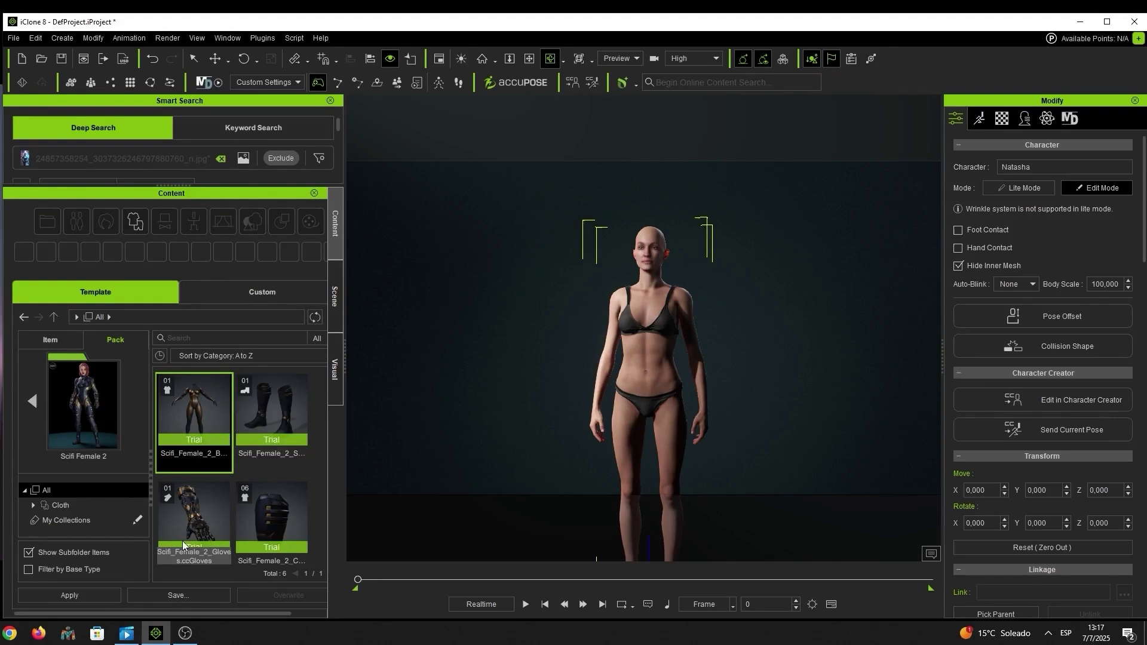
pyautogui.click(70, 595)
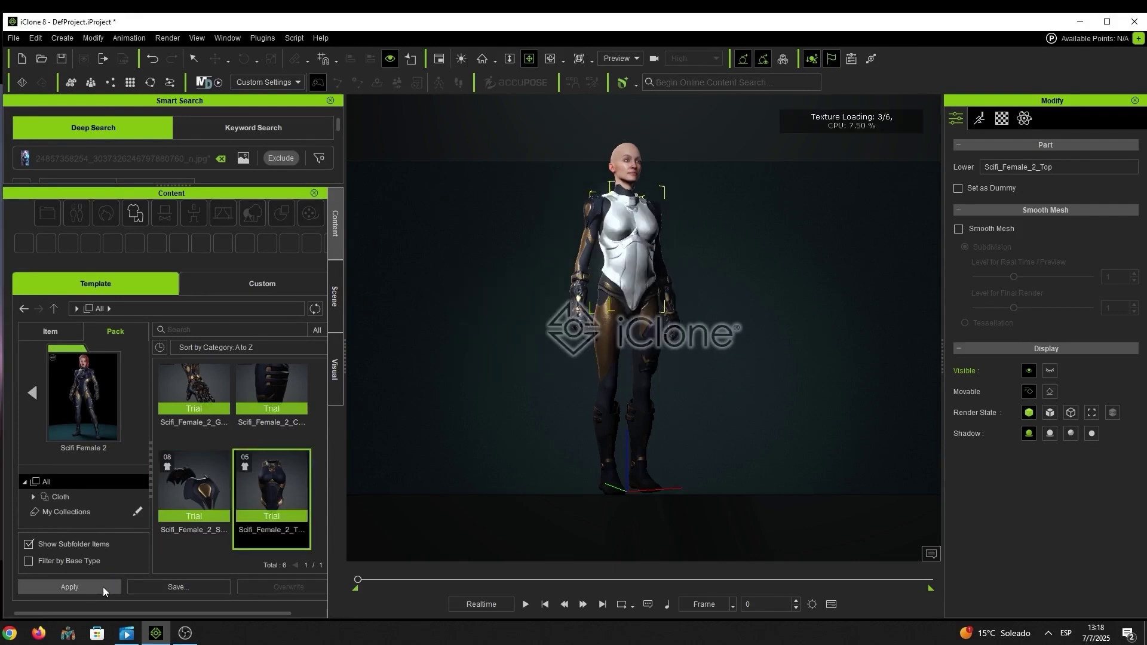
pyautogui.click(550, 58)
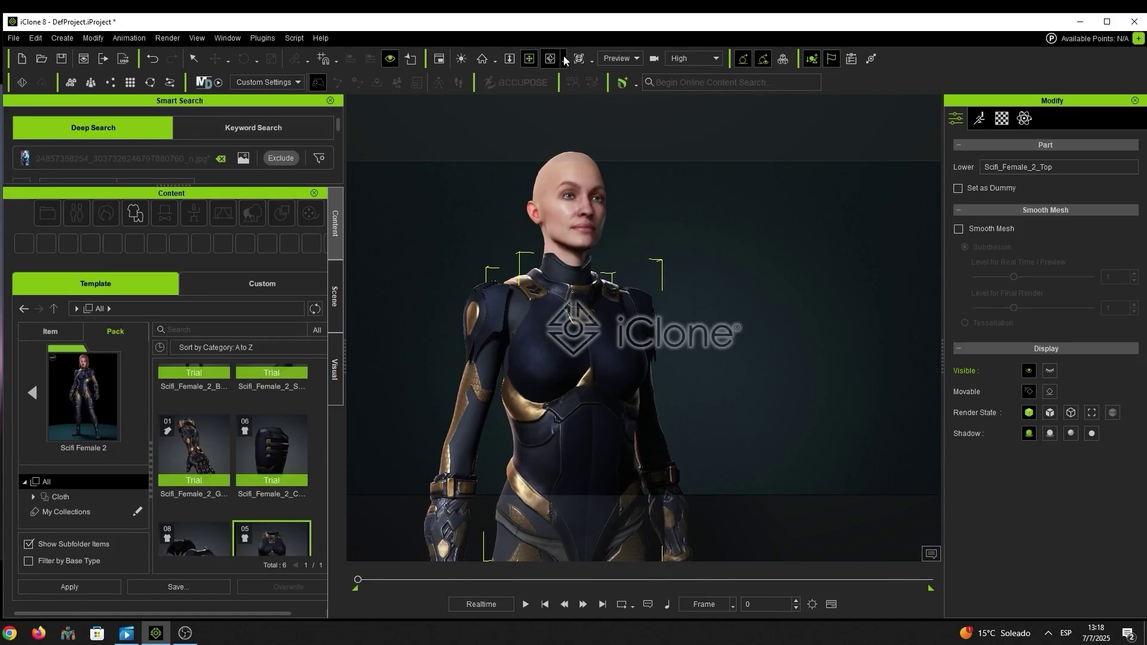
pyautogui.moveTo(598, 257); pyautogui.dragTo(656, 258, button='right')
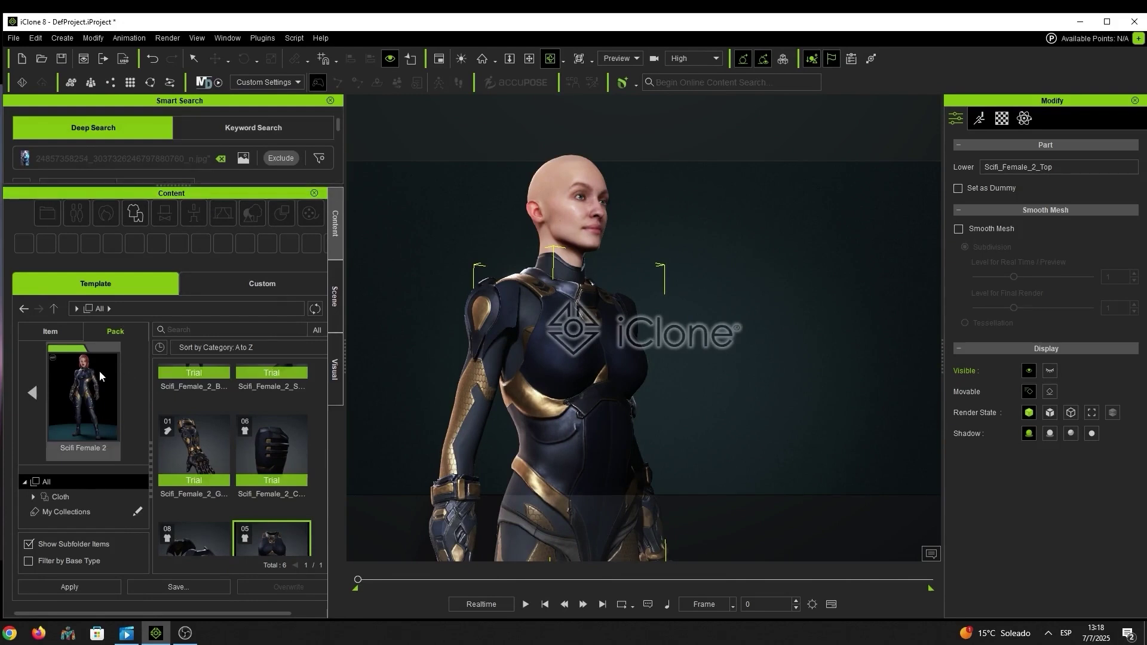
# Filter the image search results to individual hair items and pick the V7_Style_D hair.
pyautogui.moveTo(170, 186); pyautogui.dragTo(170, 480)
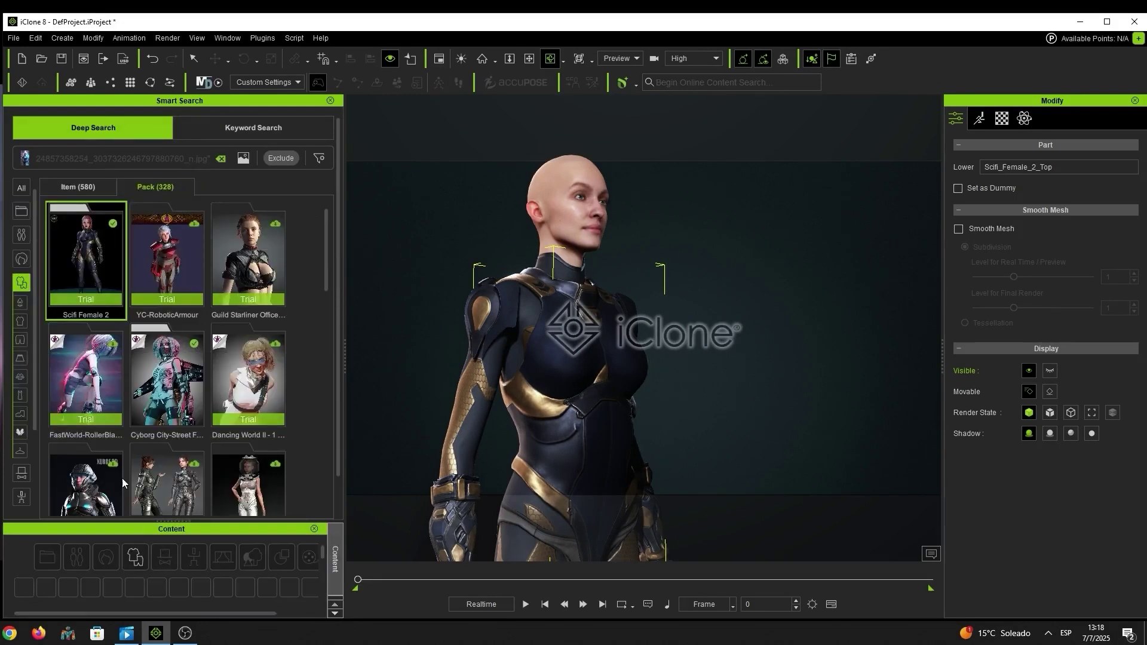
pyautogui.click(27, 261)
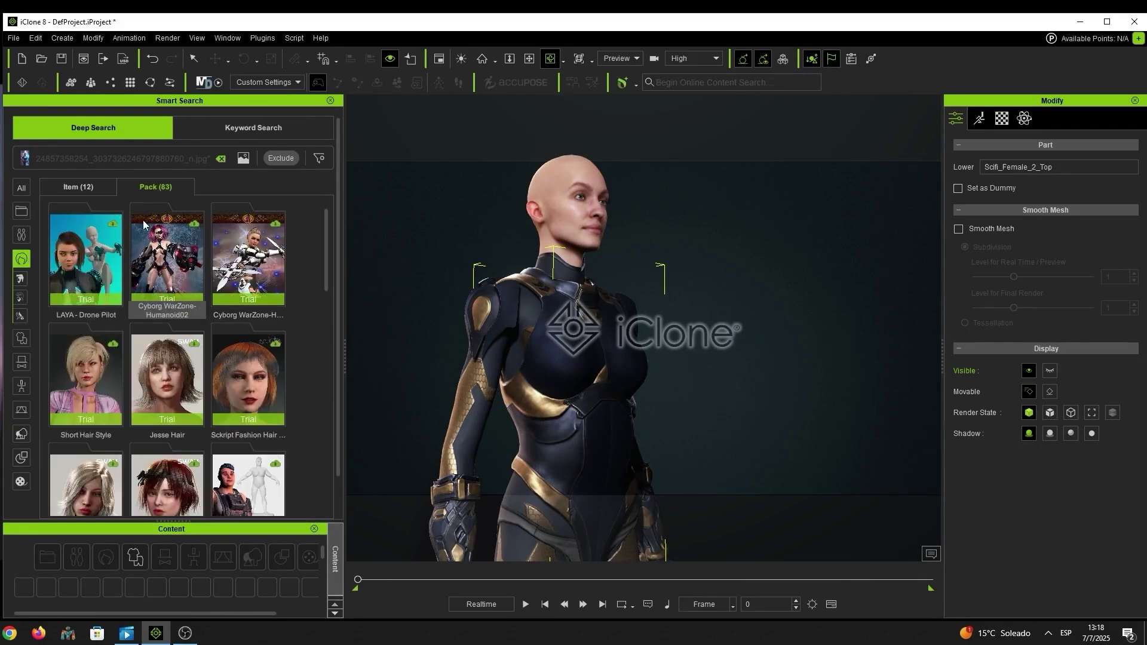
pyautogui.click(73, 188)
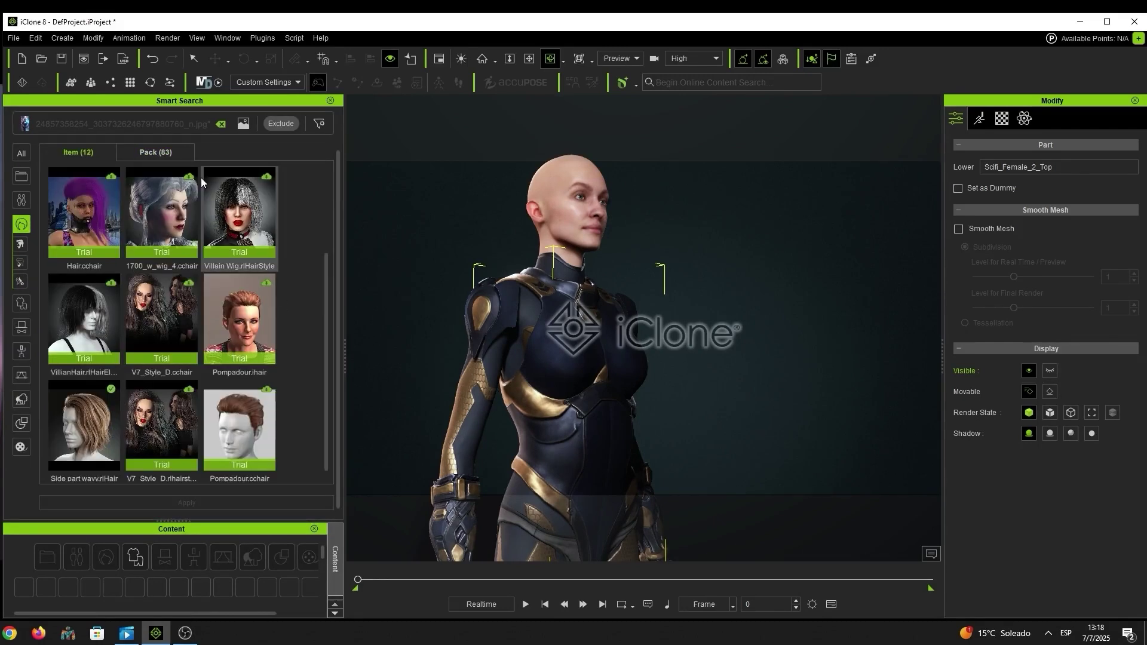
pyautogui.click(165, 439)
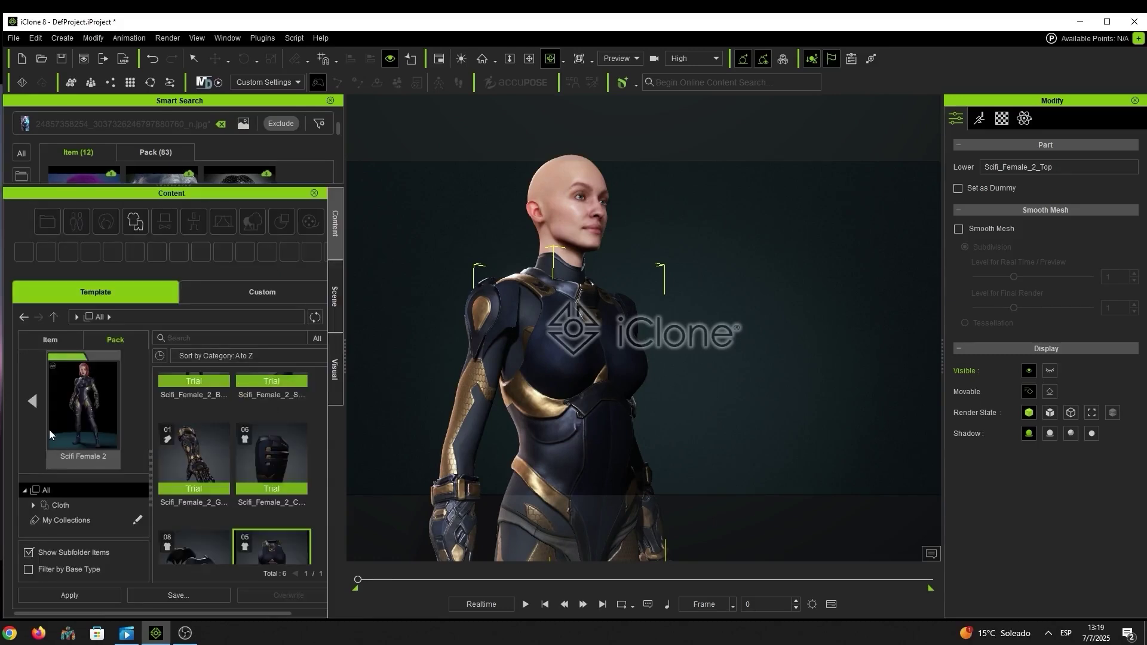
# List the individual trial items in the content library and apply the V7_Style_D hair to the character.
pyautogui.click(33, 406)
pyautogui.click(51, 340)
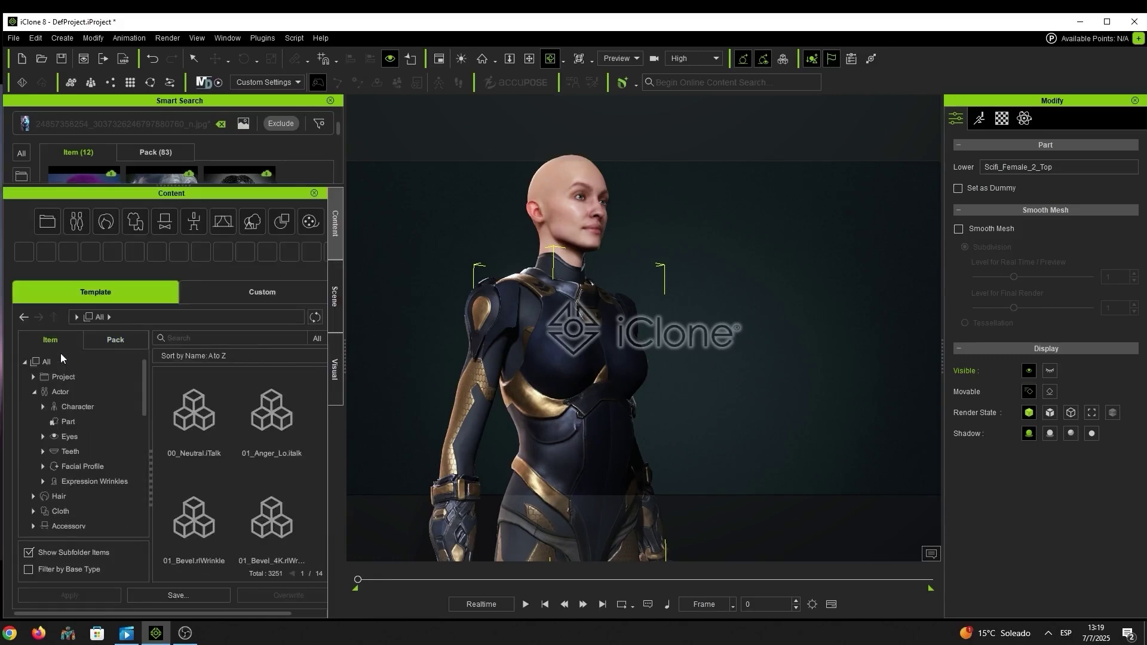
pyautogui.moveTo(142, 400); pyautogui.dragTo(135, 521)
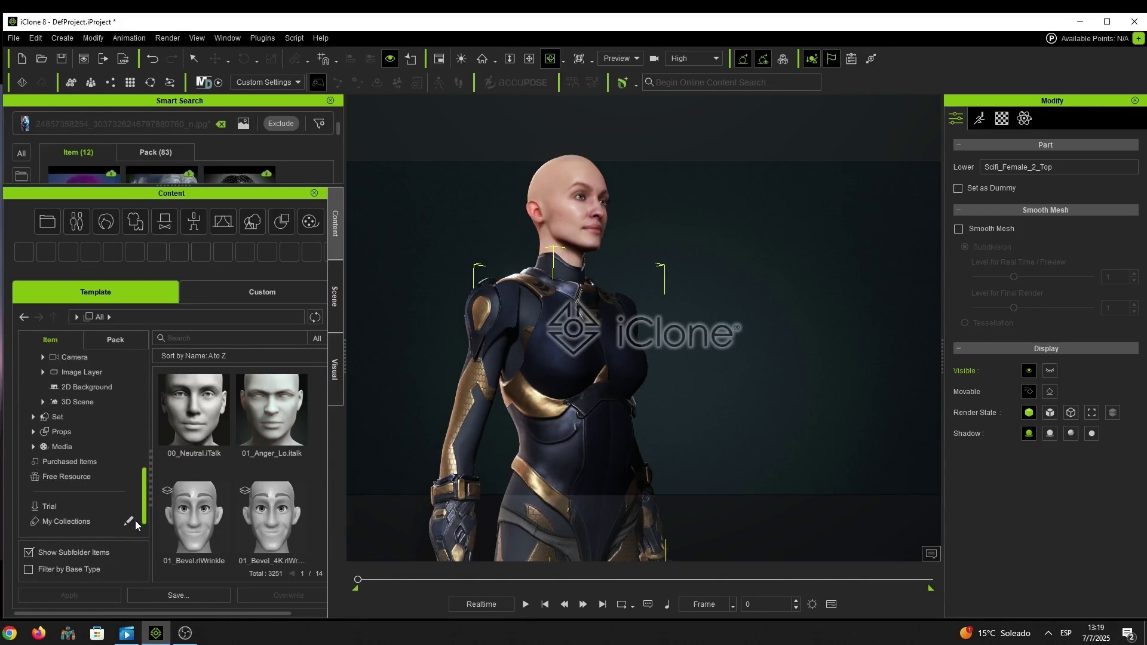
pyautogui.click(45, 507)
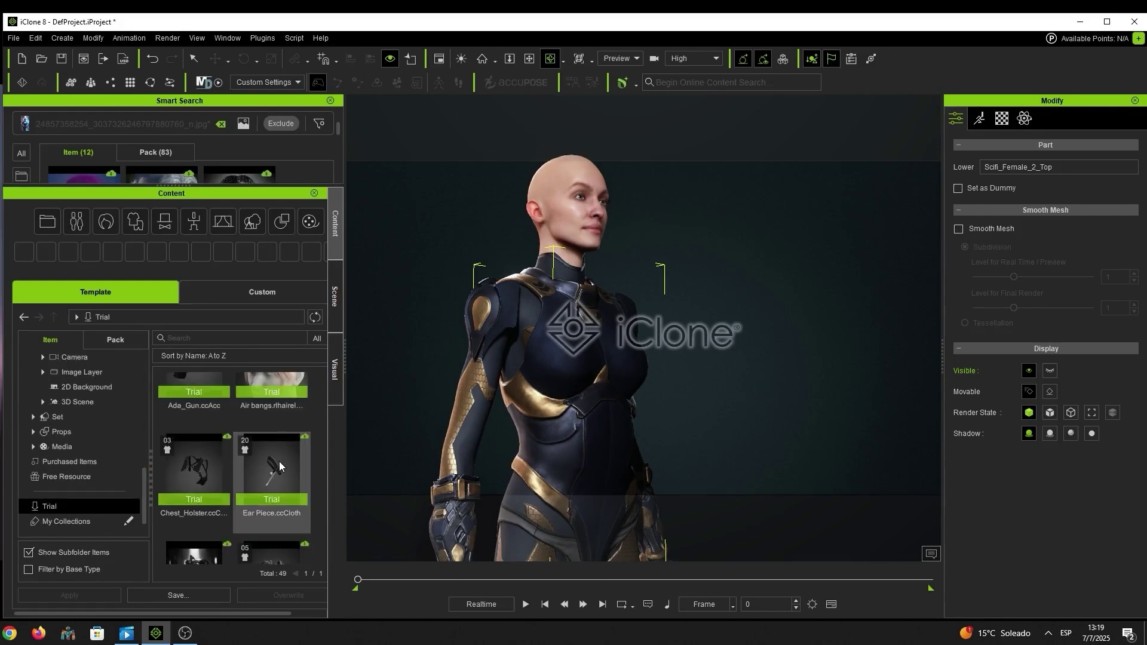
pyautogui.scroll(-1, 301, 454)
pyautogui.scroll(-8, 278, 472)
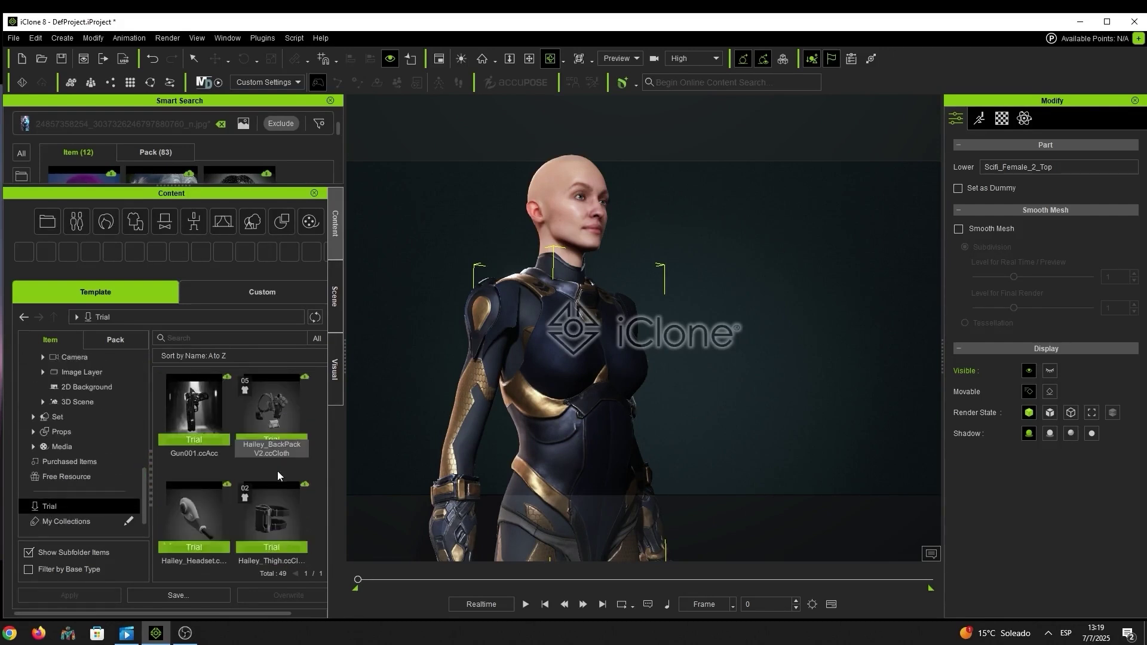
pyautogui.scroll(-5, 287, 494)
pyautogui.doubleClick(203, 496)
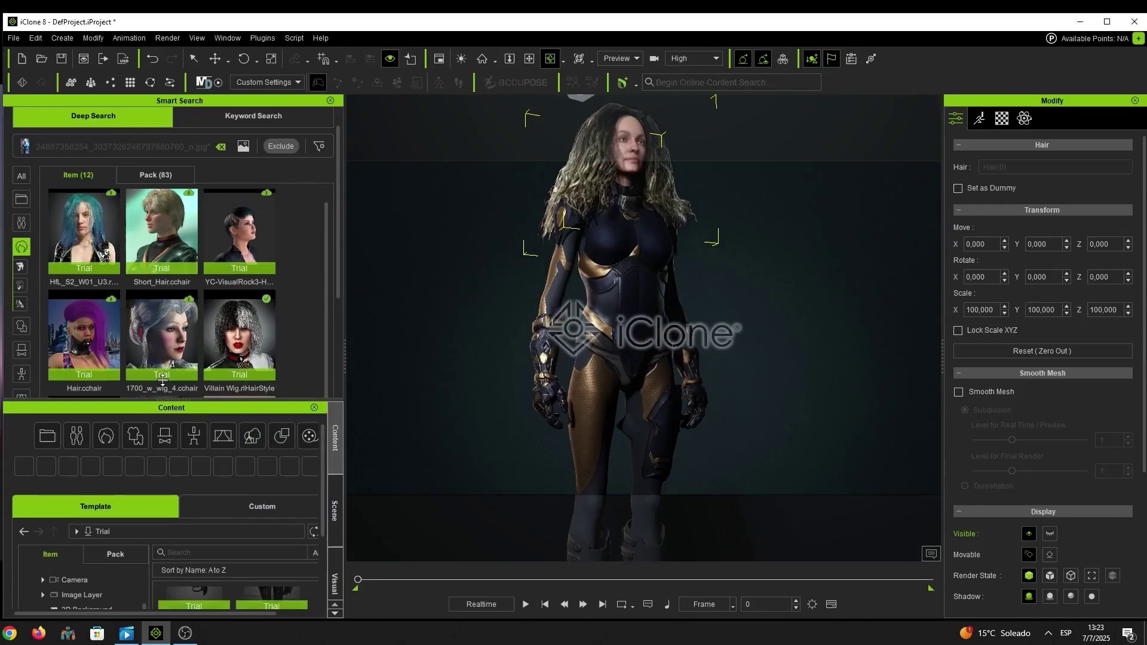
# Replace the character's hair with the Villain Wig trial hairstyle and inspect it from the front.
pyautogui.moveTo(167, 411); pyautogui.dragTo(168, 193)
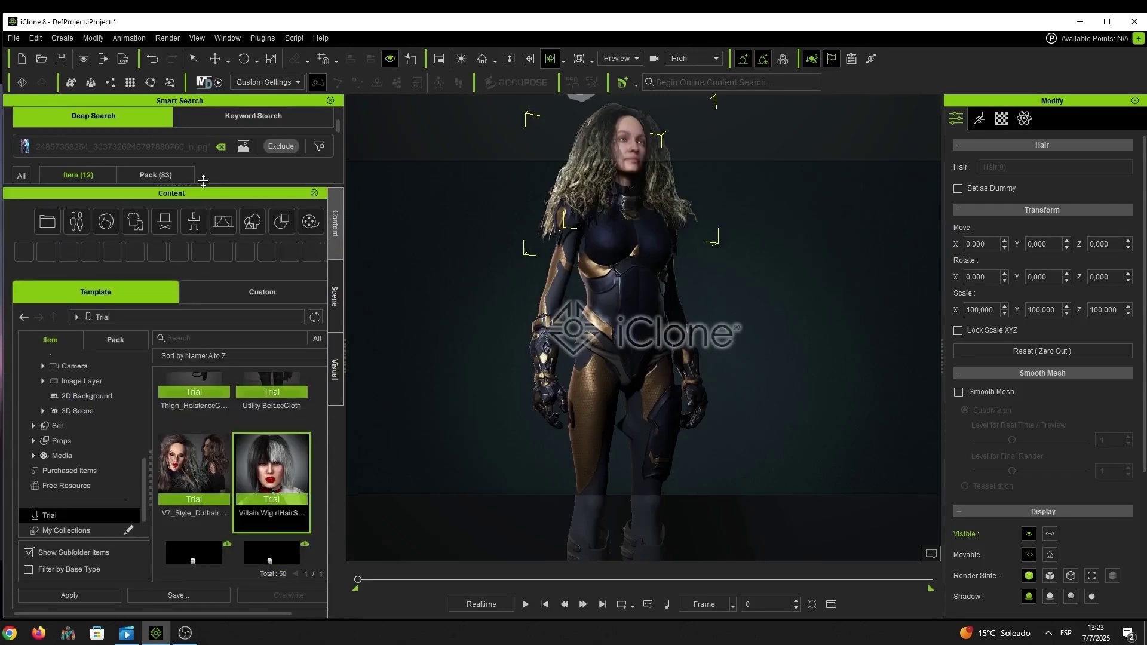
pyautogui.doubleClick(280, 468)
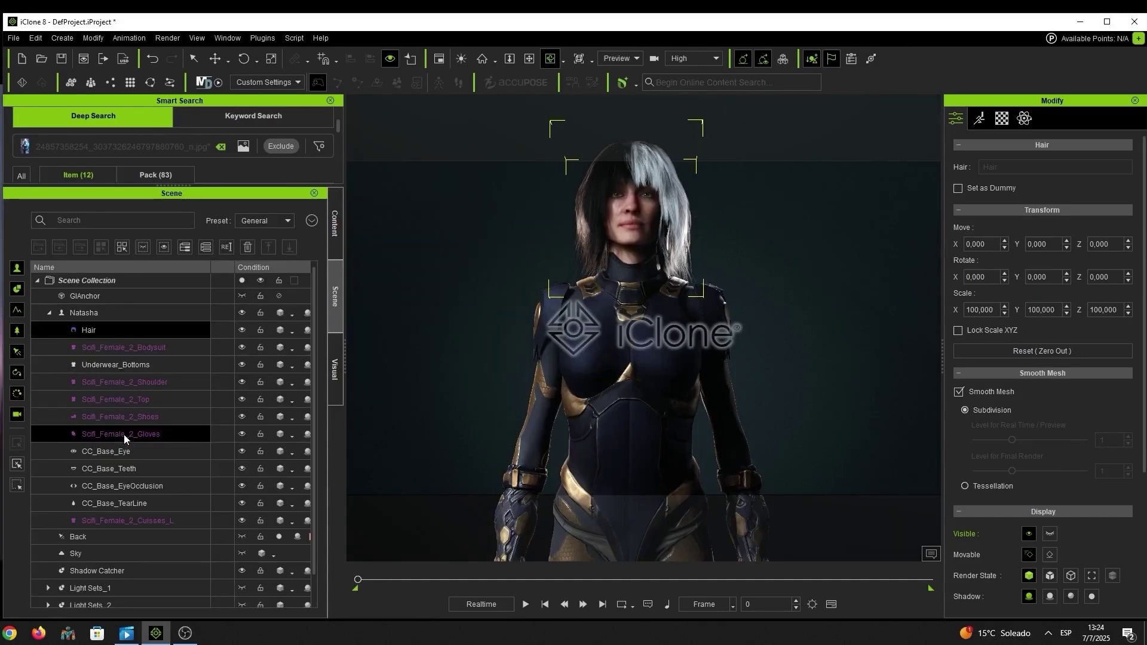
pyautogui.moveTo(568, 272); pyautogui.dragTo(655, 305, button='right')
pyautogui.scroll(-3, 655, 305)
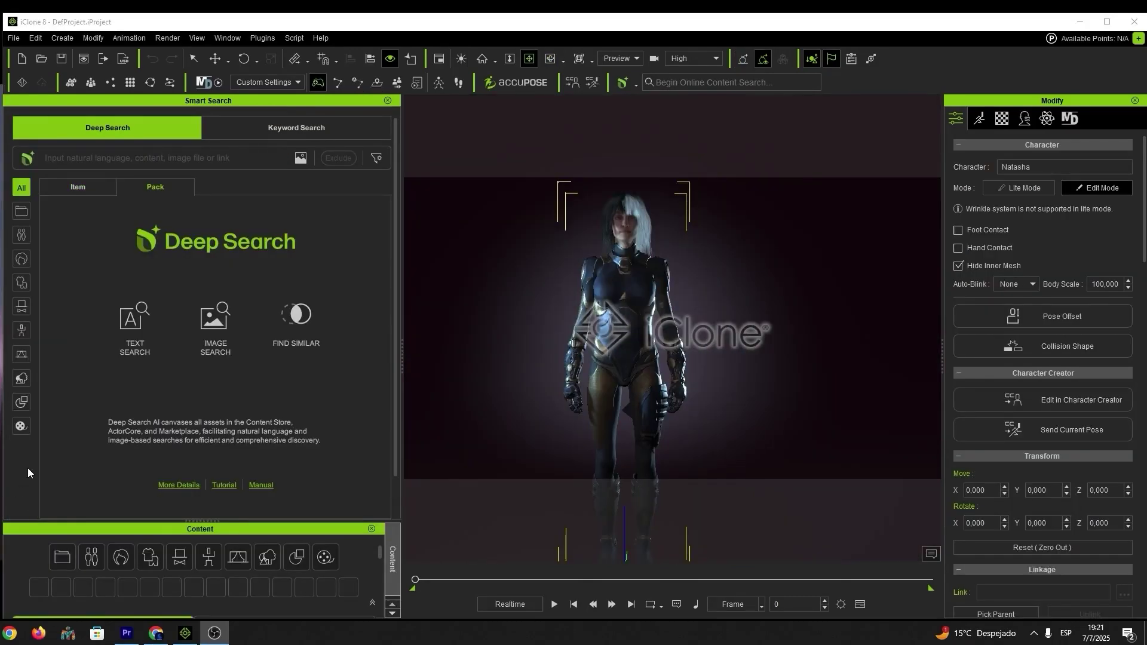
# Run a Deep Search for "ropa deportiva", browse the packs and filter them to the cloth category.
pyautogui.click(69, 159)
pyautogui.click(65, 179)
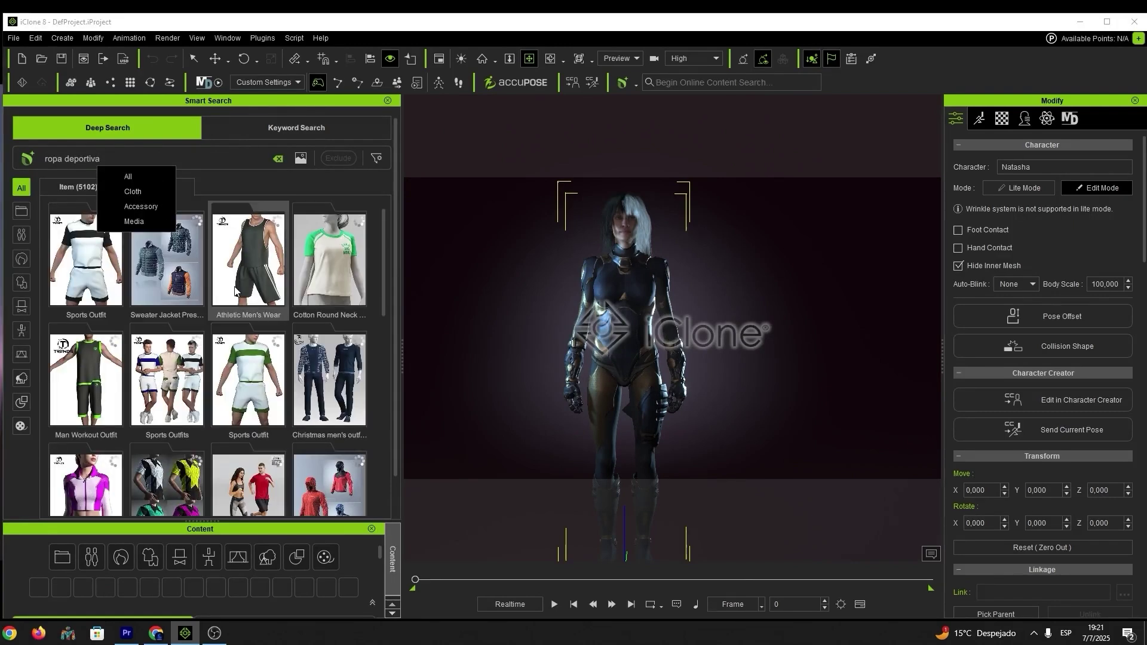
pyautogui.scroll(-2, 383, 310)
pyautogui.scroll(2, 377, 358)
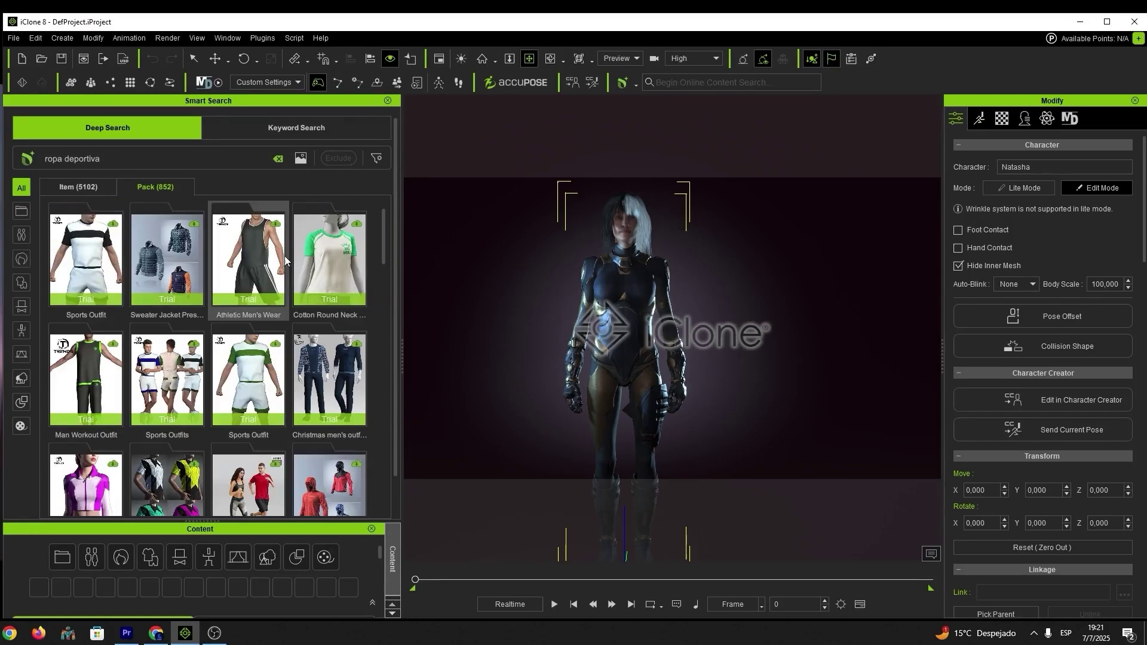
pyautogui.click(23, 284)
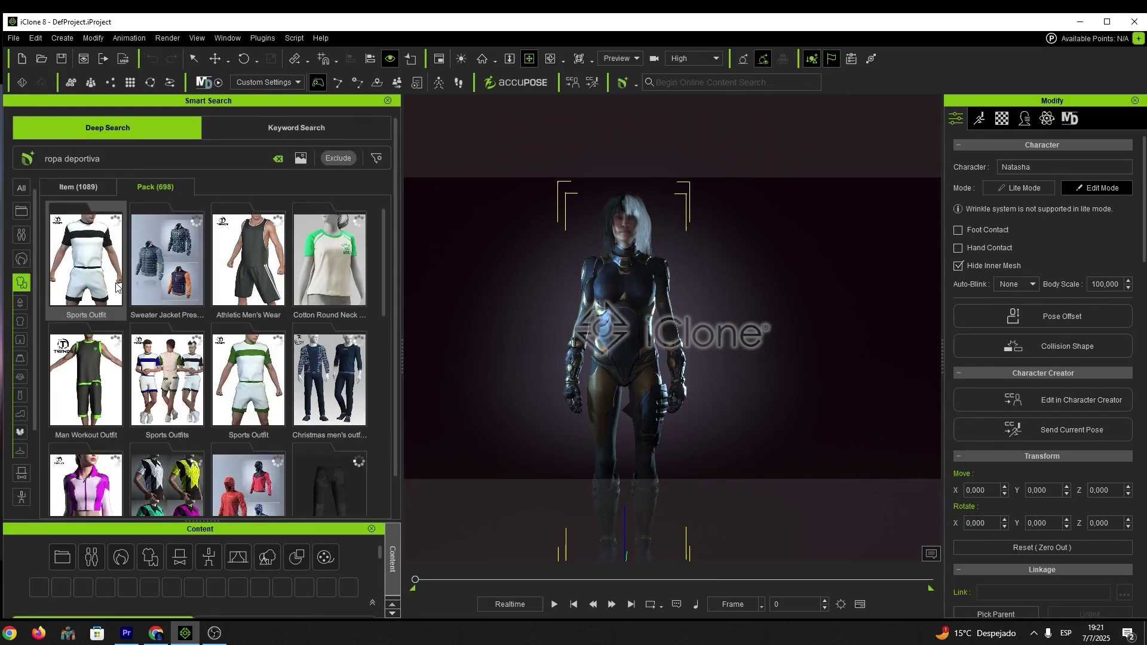
# Apply an exclusion to the "ropa deportiva" cloth results and browse the remaining packs.
pyautogui.click(328, 159)
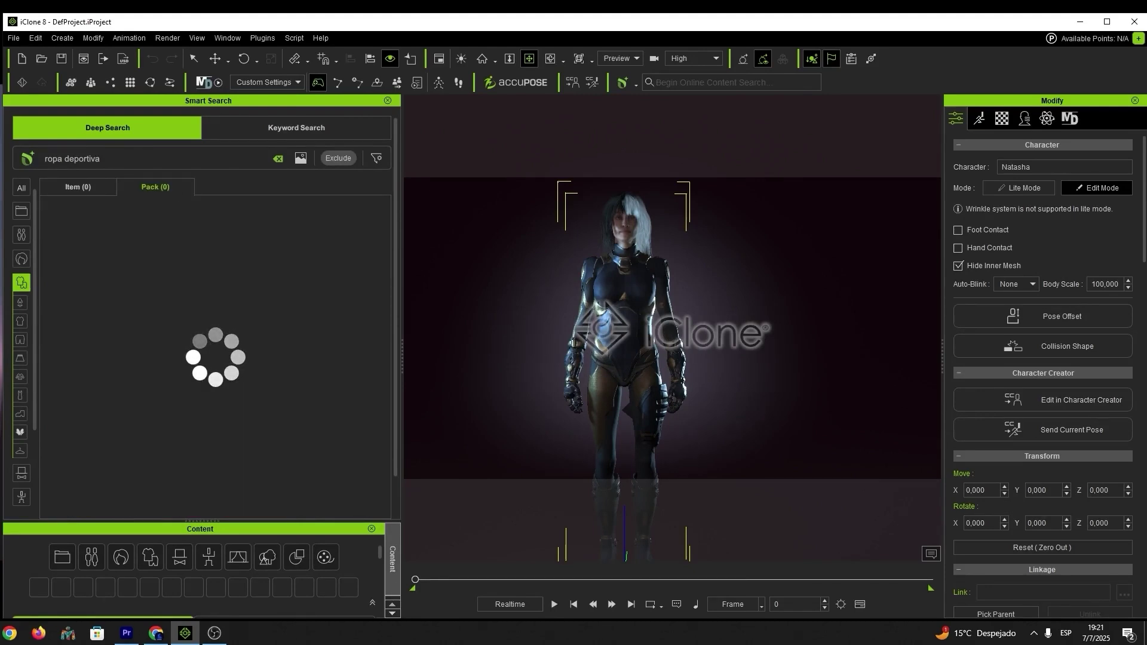
pyautogui.moveTo(384, 254); pyautogui.dragTo(396, 354)
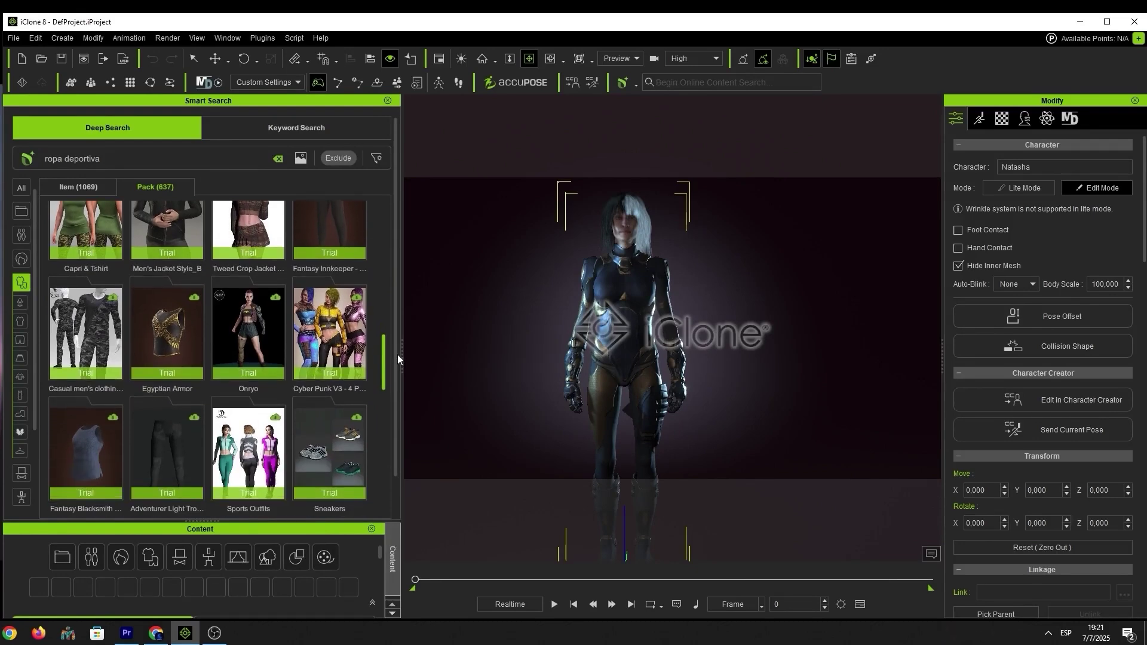
pyautogui.moveTo(396, 354)
pyautogui.mouseDown()
pyautogui.moveTo(396, 254)
pyautogui.moveTo(399, 333)
pyautogui.mouseUp()
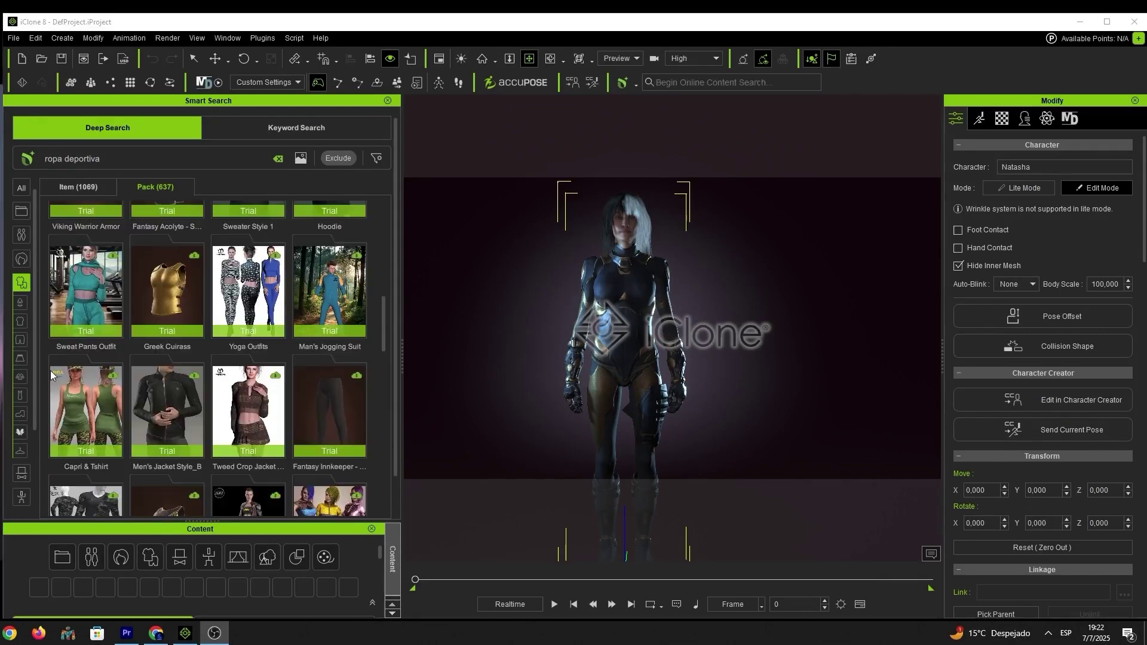
# Find the green and pink Cropped_Hoodie1_Pink_HD among the individual cloth items and install its trial.
pyautogui.click(99, 188)
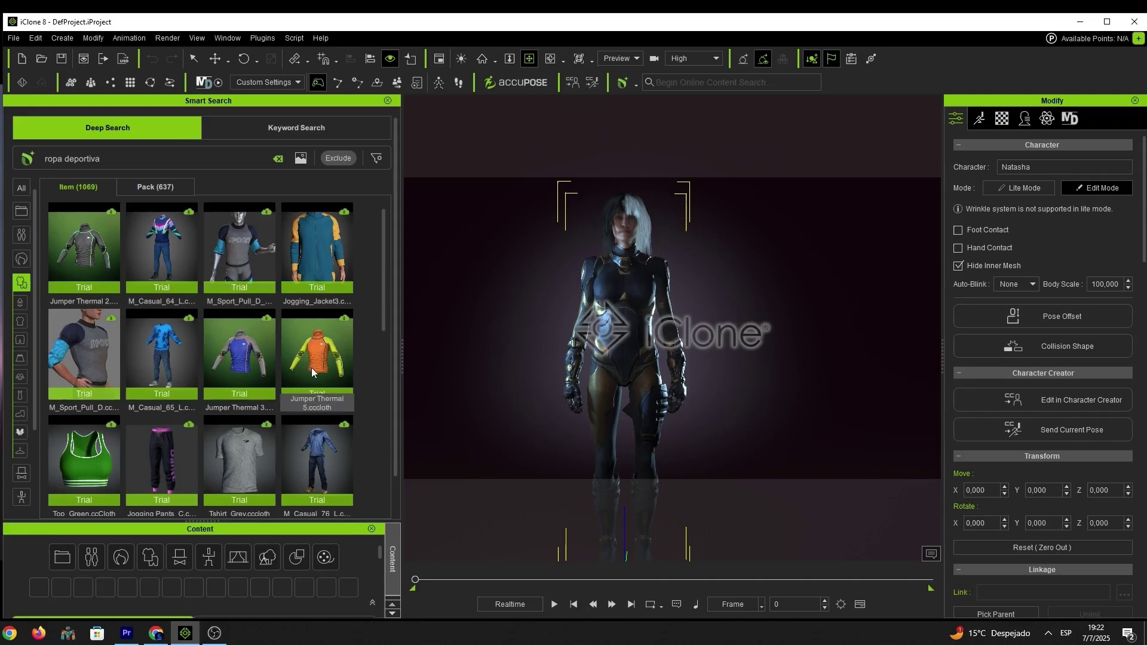
pyautogui.scroll(-5, 377, 396)
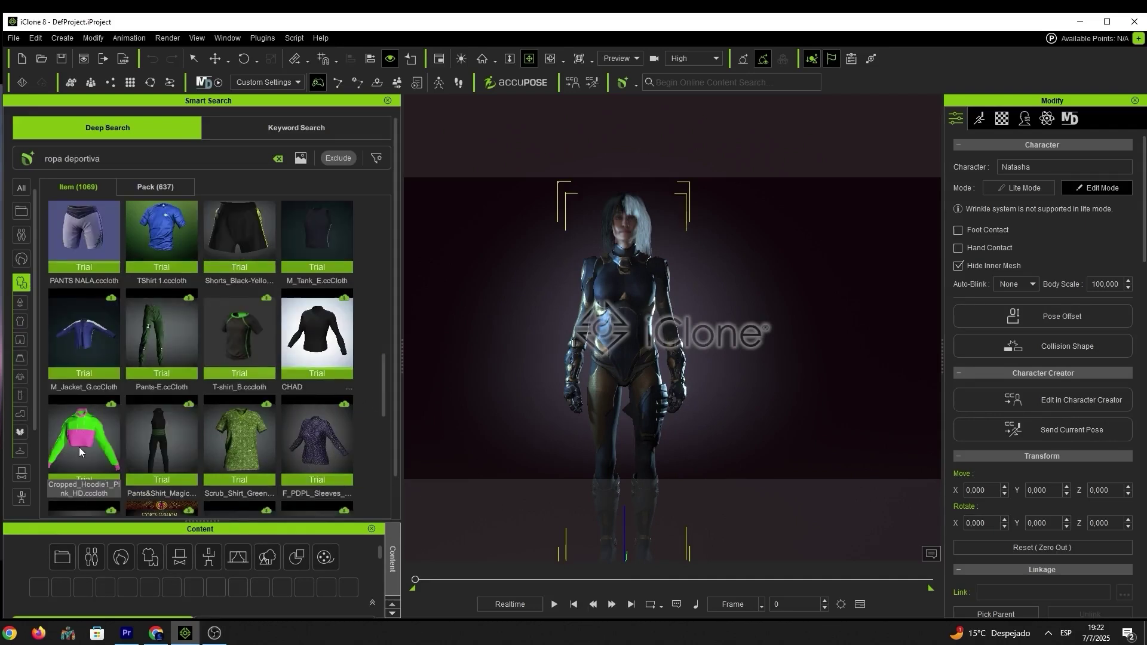
pyautogui.click(84, 426)
pyautogui.click(109, 405)
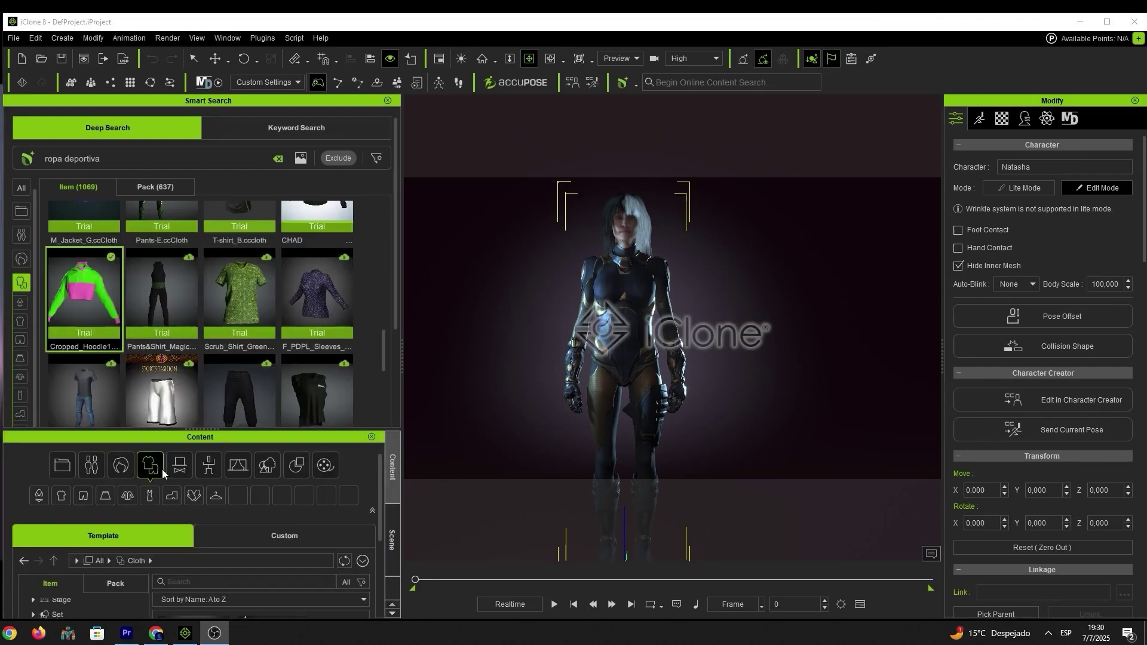
# Enlarge the content library, check its cloth category and list the trial items to locate the downloaded Cropped_Hoodie top.
pyautogui.moveTo(144, 499); pyautogui.dragTo(126, 270)
pyautogui.scroll(-1, 124, 496)
pyautogui.click(50, 515)
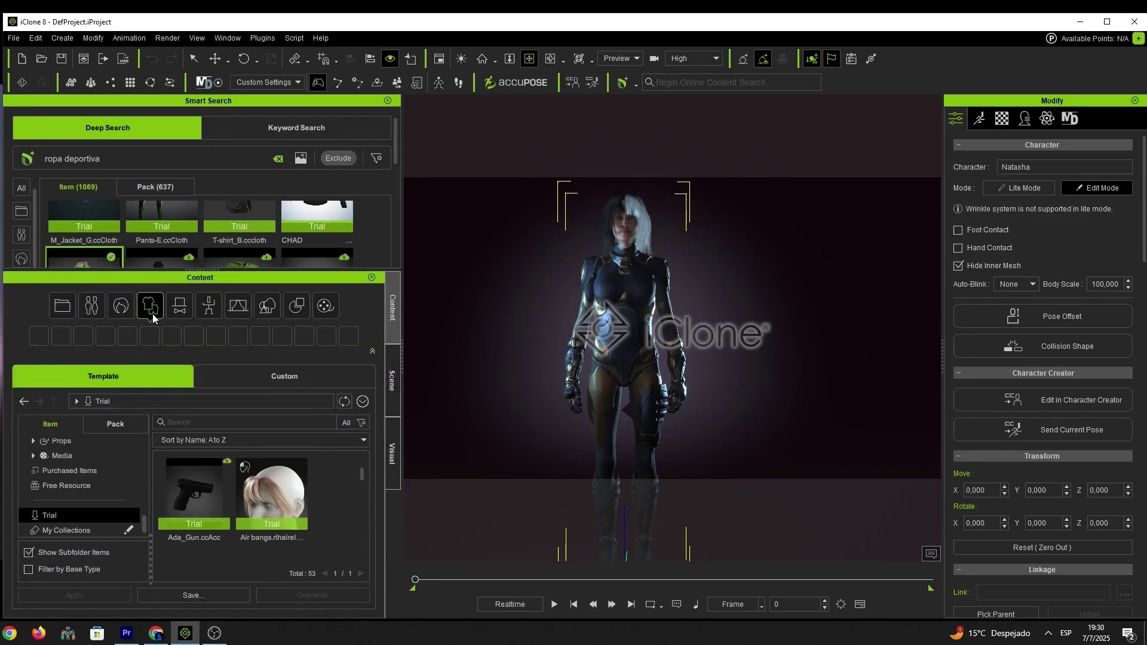
pyautogui.click(152, 315)
pyautogui.scroll(-5, 87, 523)
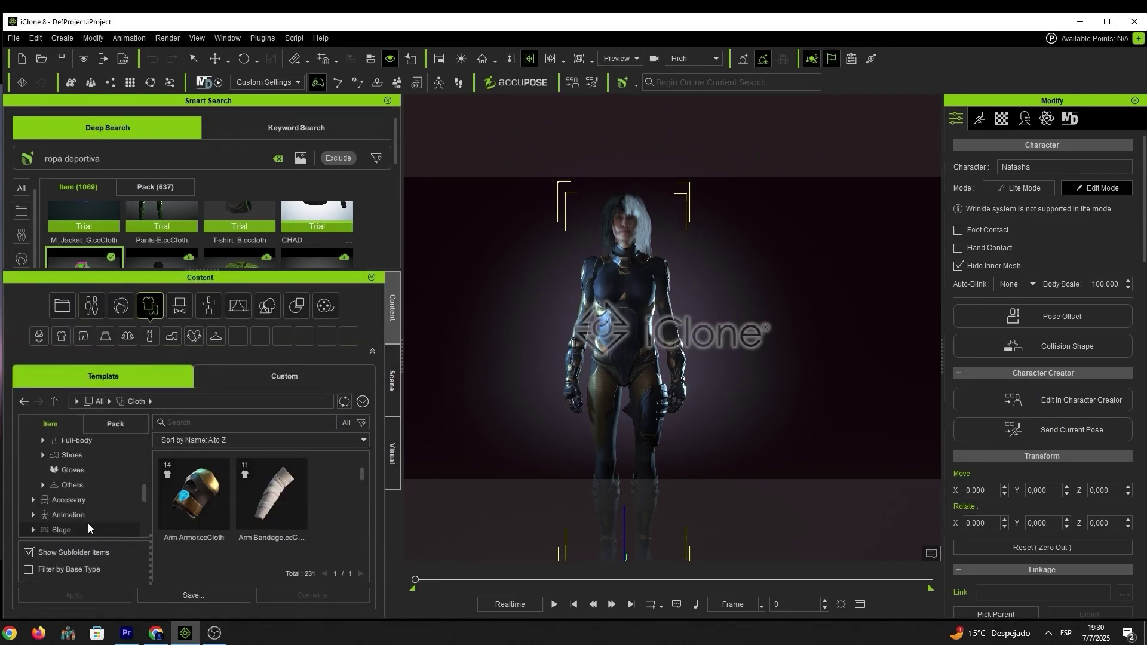
pyautogui.click(52, 514)
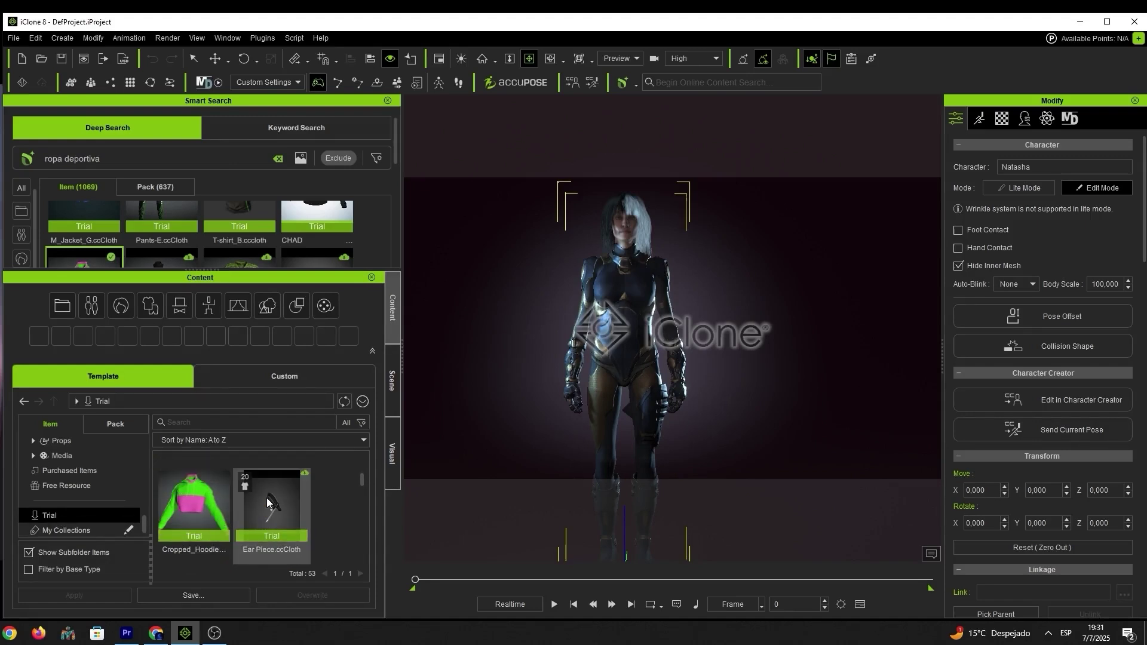
# Apply the Cropped_Hoodie1_Pink_HD trial to the character and delete the leftover Scifi_Female_2 parts, including the shoulder, gloves and left cuisse.
pyautogui.click(182, 492)
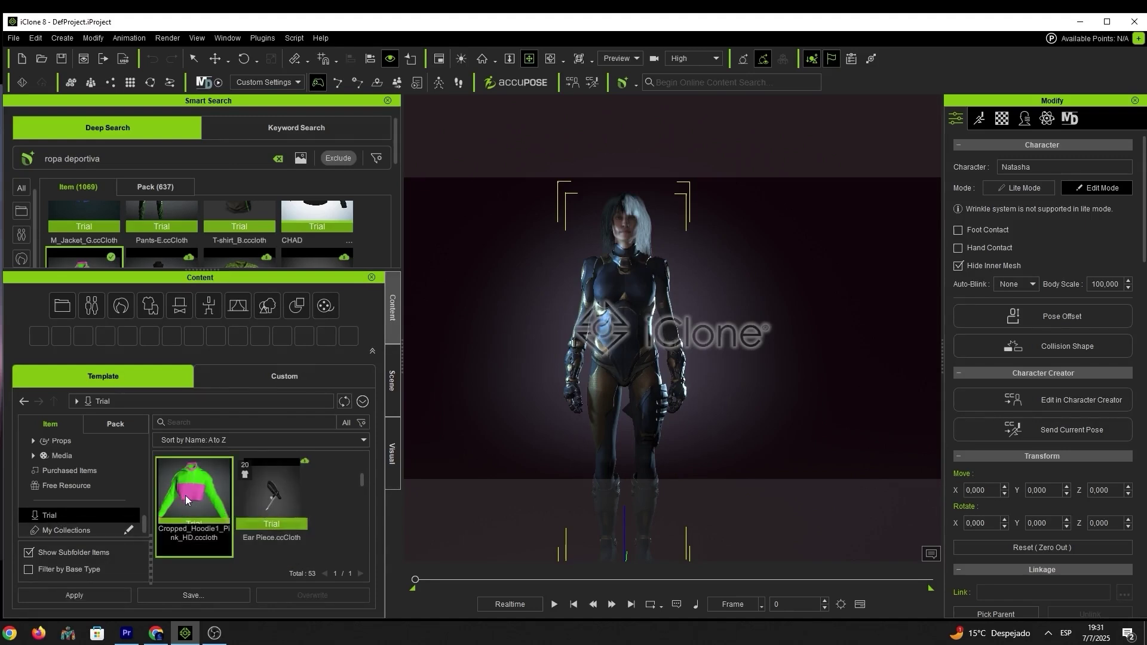
pyautogui.click(80, 599)
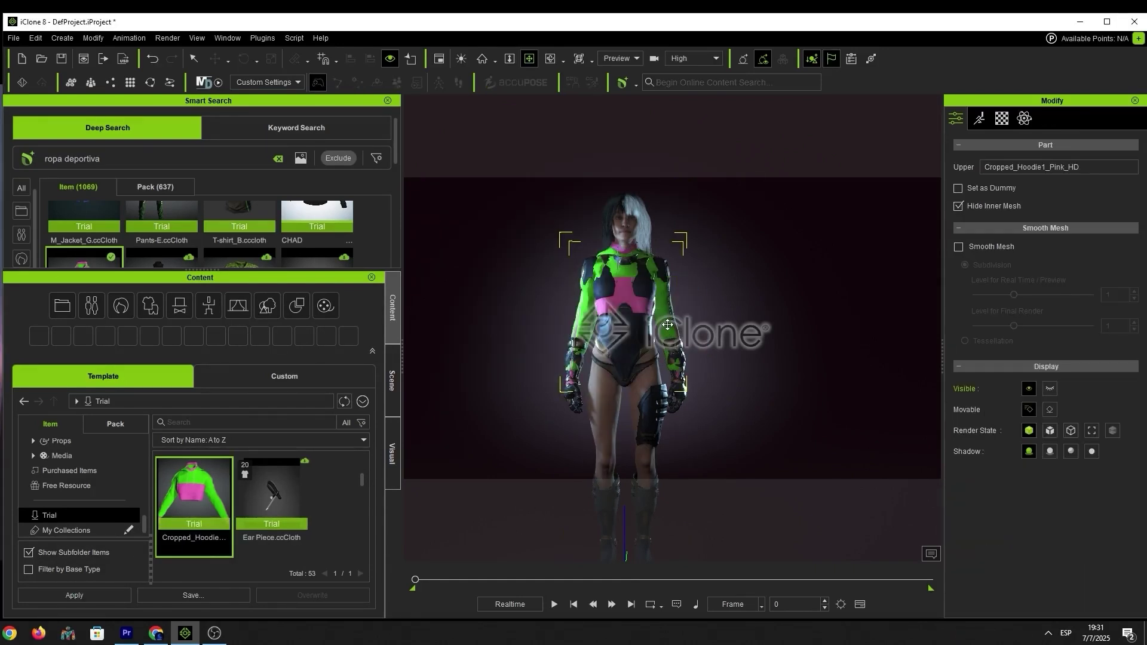
pyautogui.click(396, 385)
pyautogui.click(141, 471)
pyautogui.click(153, 485)
pyautogui.press('Delete')
pyautogui.click(156, 469)
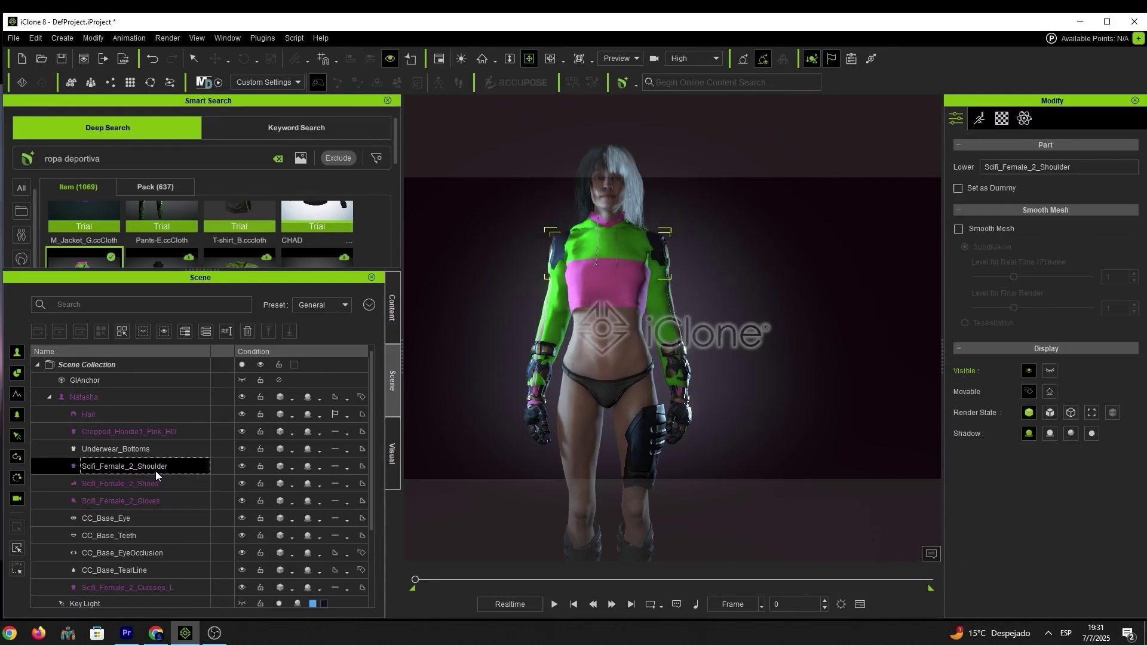
pyautogui.press('Delete')
pyautogui.click(165, 484)
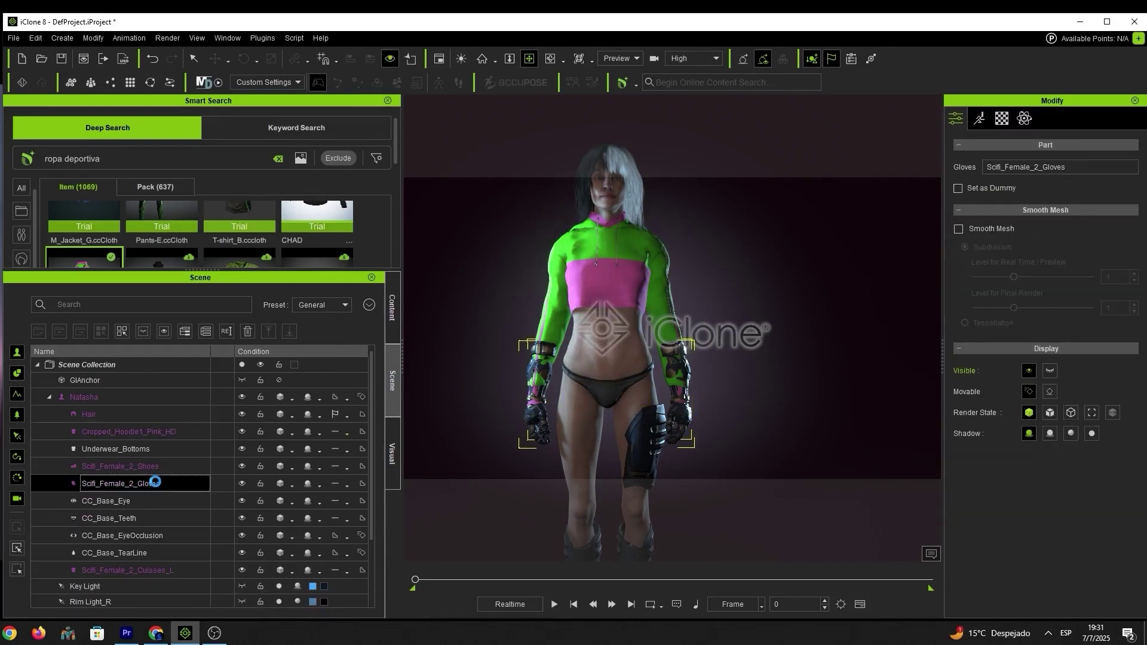
pyautogui.press('Delete')
pyautogui.click(149, 553)
pyautogui.press('Delete')
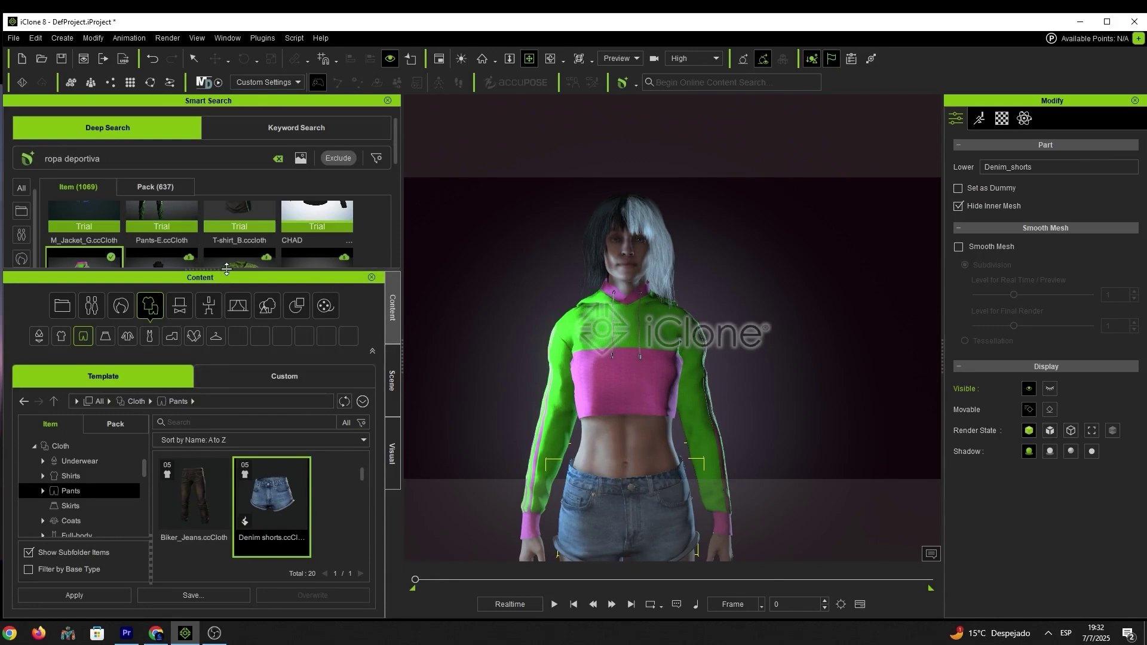
# Enlarge the search results and run a Deep Search for items similar to Cropped_Hoodie1_Pink_HD.
pyautogui.moveTo(212, 269); pyautogui.dragTo(212, 437)
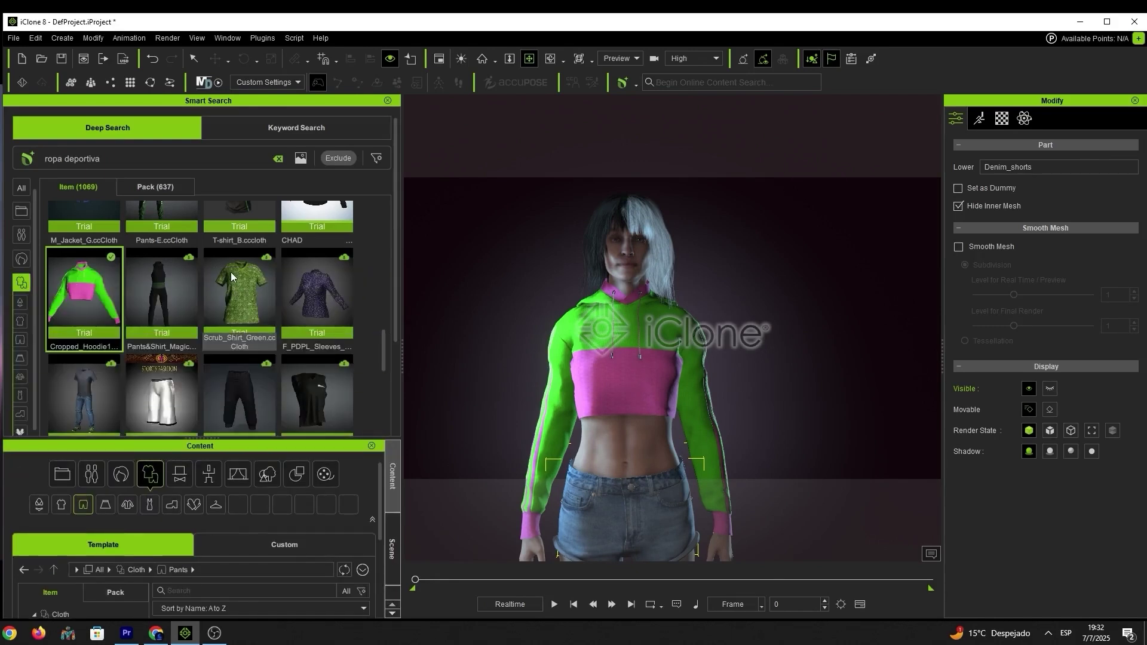
pyautogui.rightClick(93, 282)
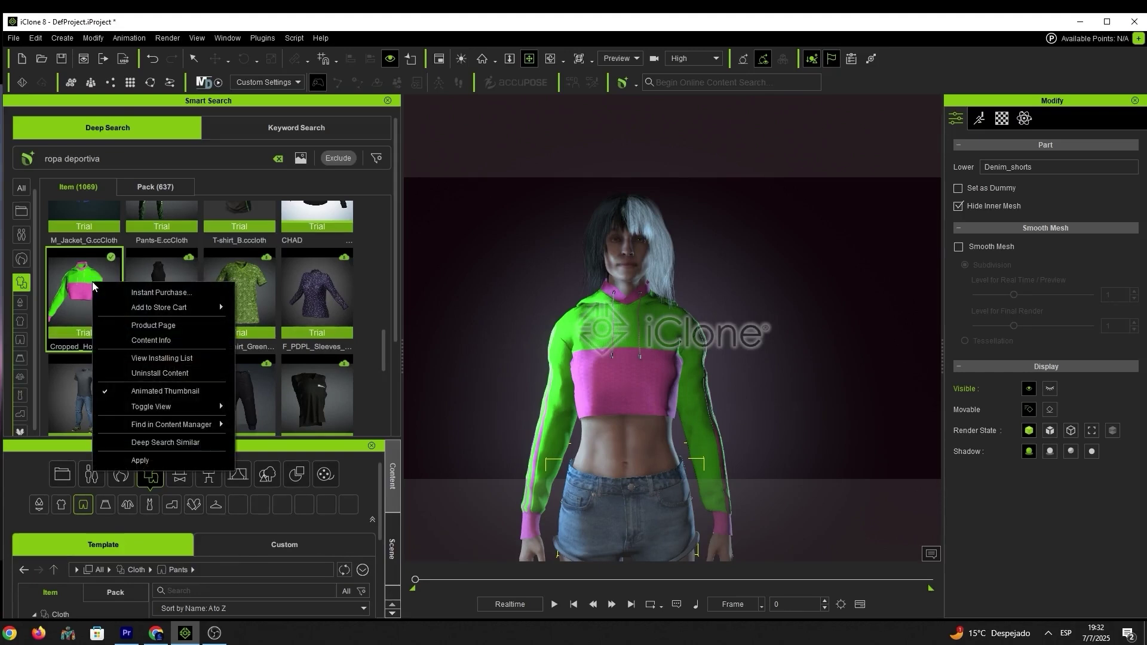
pyautogui.click(168, 443)
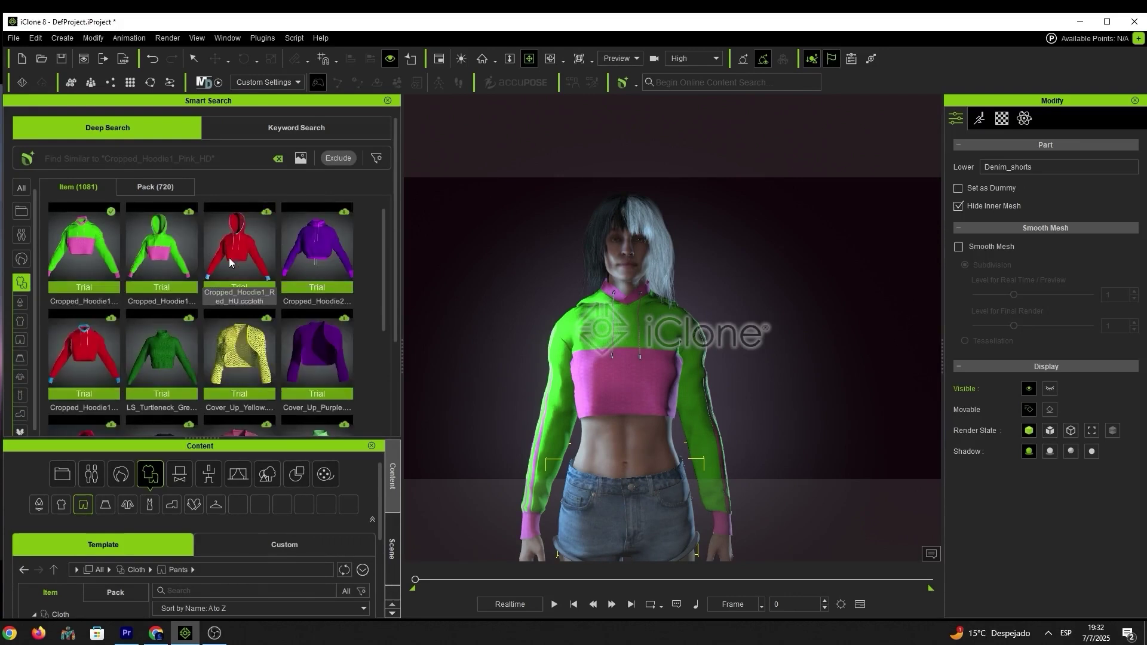
# Browse the similar cloth items to compare the alternative hoodies, tops and jackets.
pyautogui.scroll(-1, 317, 266)
pyautogui.scroll(-4, 321, 284)
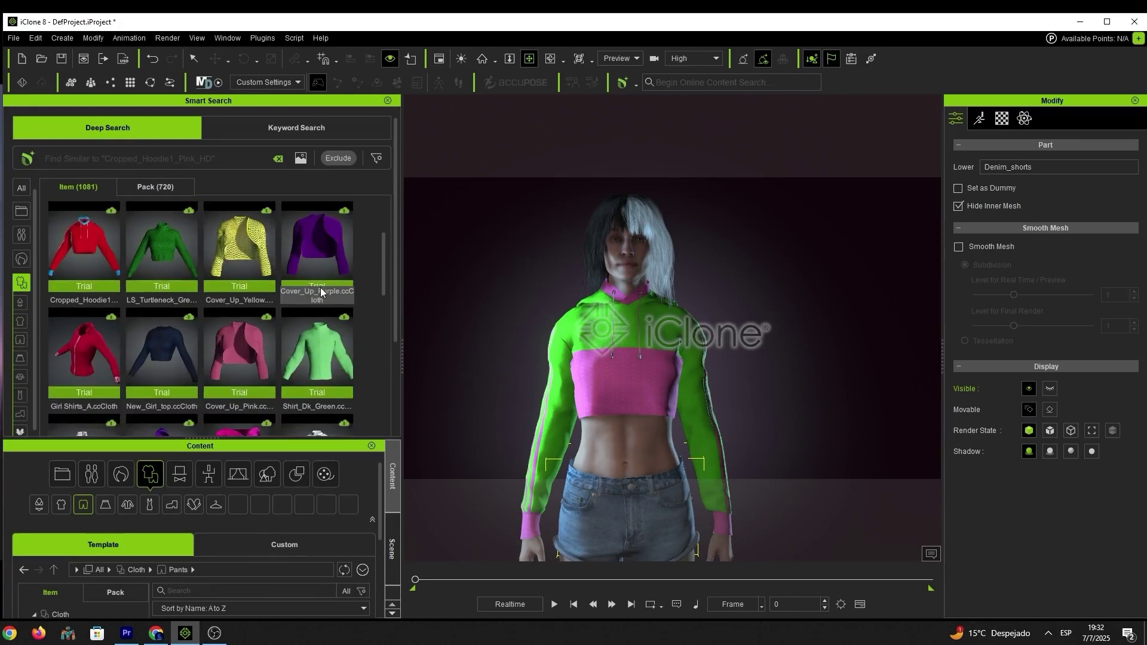
pyautogui.scroll(-4, 323, 300)
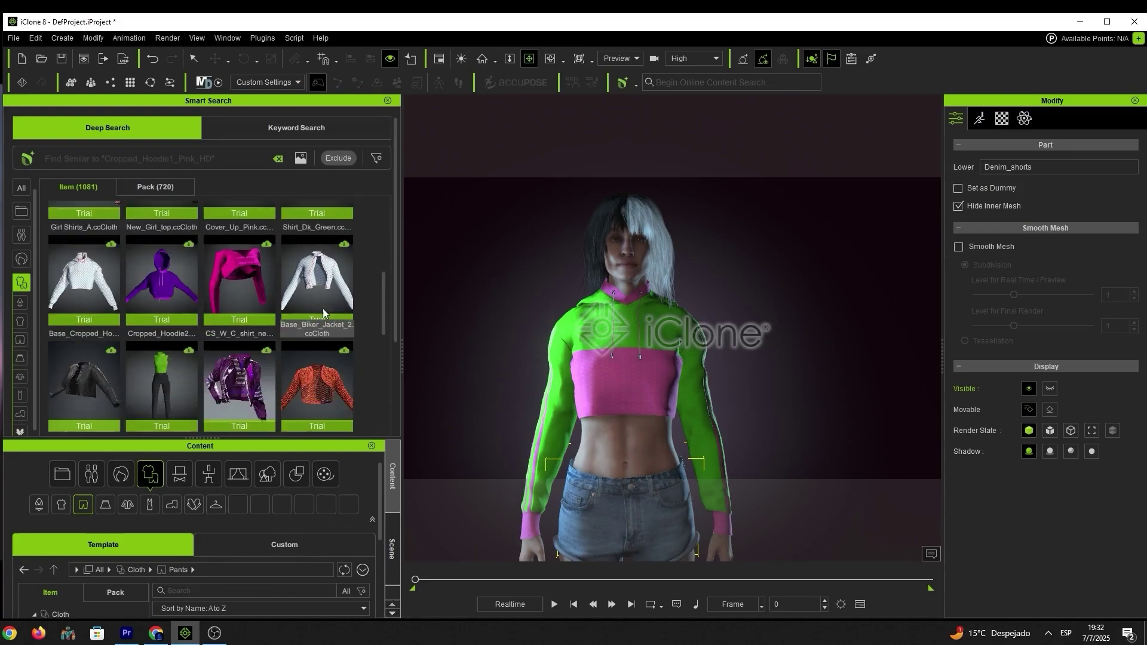
pyautogui.scroll(-5, 323, 312)
pyautogui.scroll(5, 313, 310)
pyautogui.scroll(1, 311, 305)
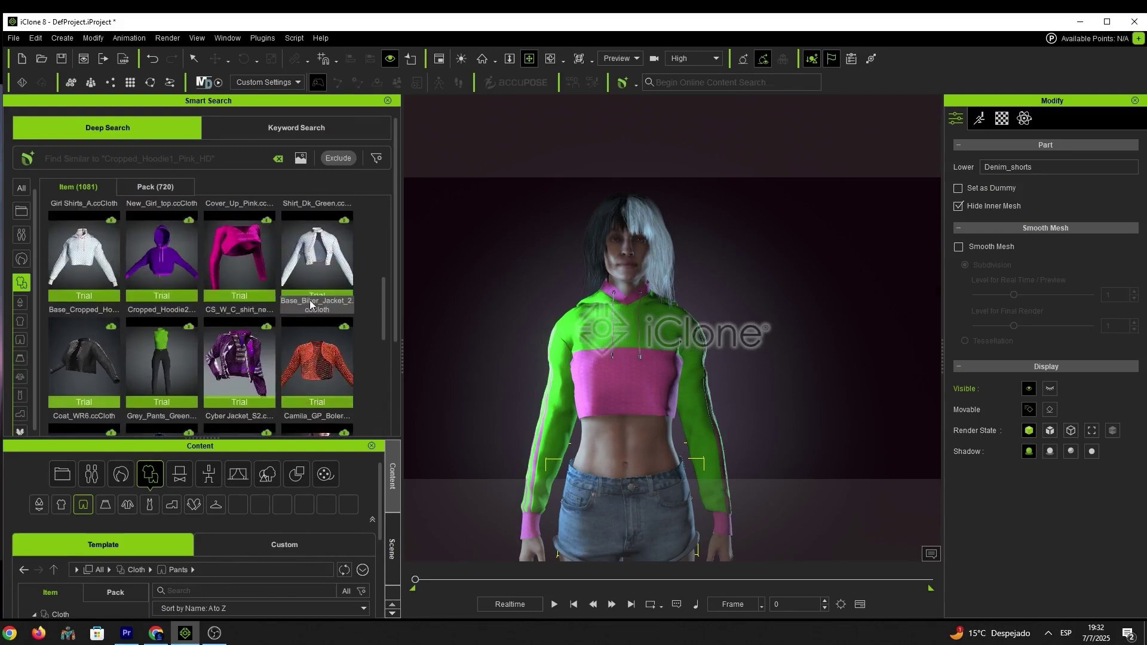
pyautogui.scroll(4, 310, 304)
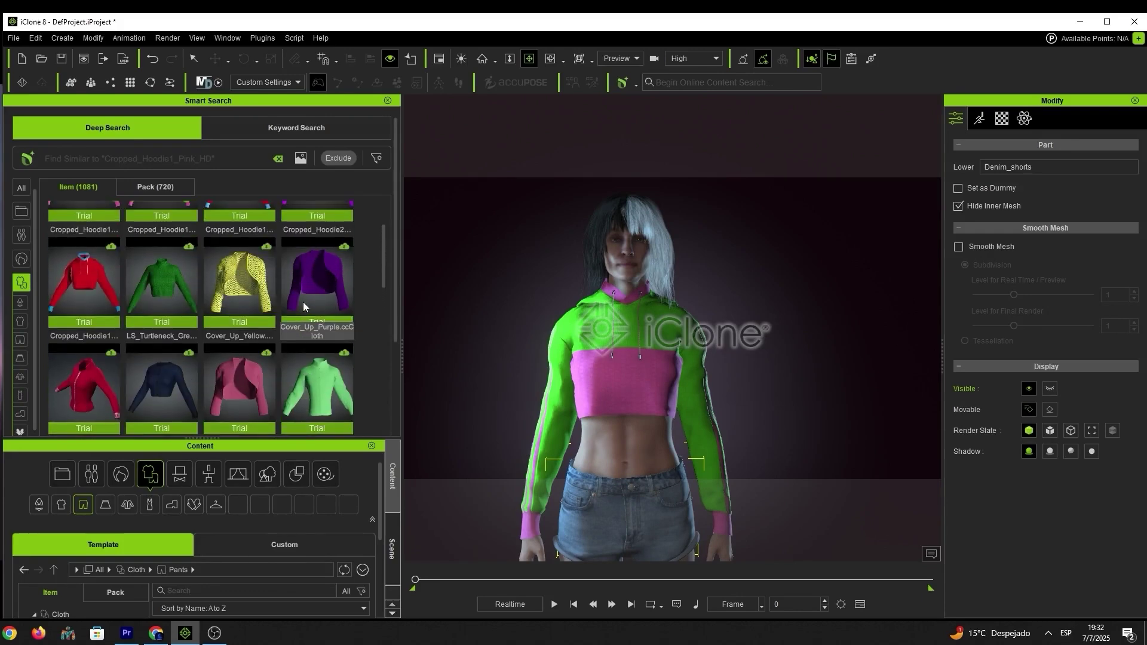
pyautogui.scroll(1, 302, 306)
pyautogui.scroll(-6, 302, 301)
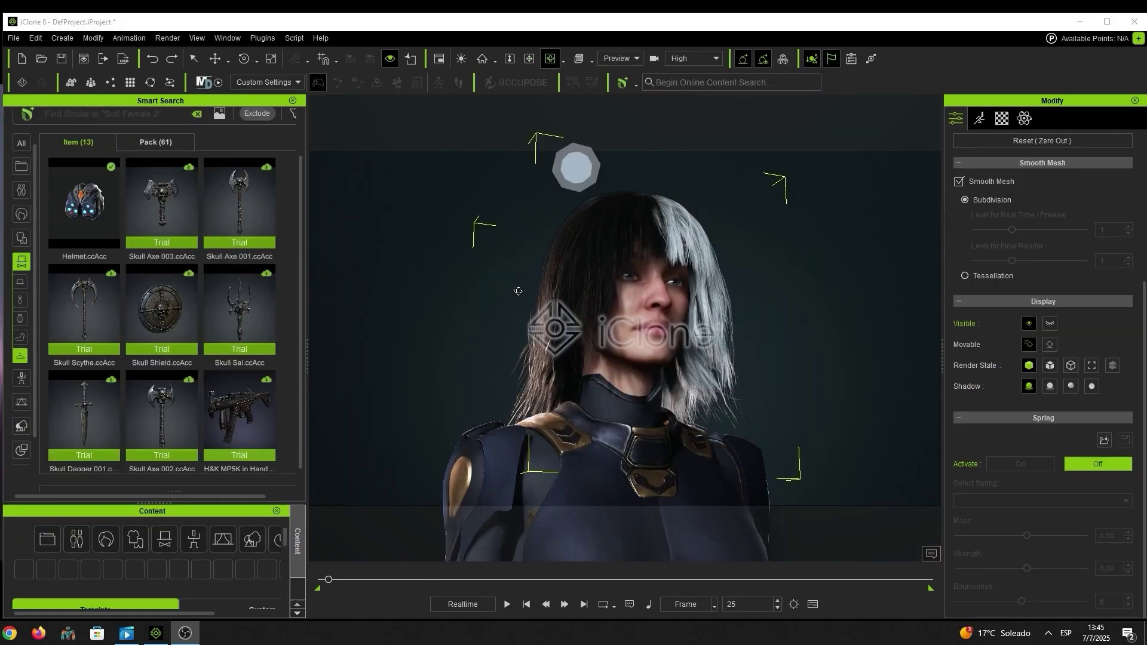
# Clear the "Scifi Female 2" similarity search, run a Deep Search for "fight" in the motion category and install the Powerful Front Kick R trial.
pyautogui.scroll(-3, 539, 259)
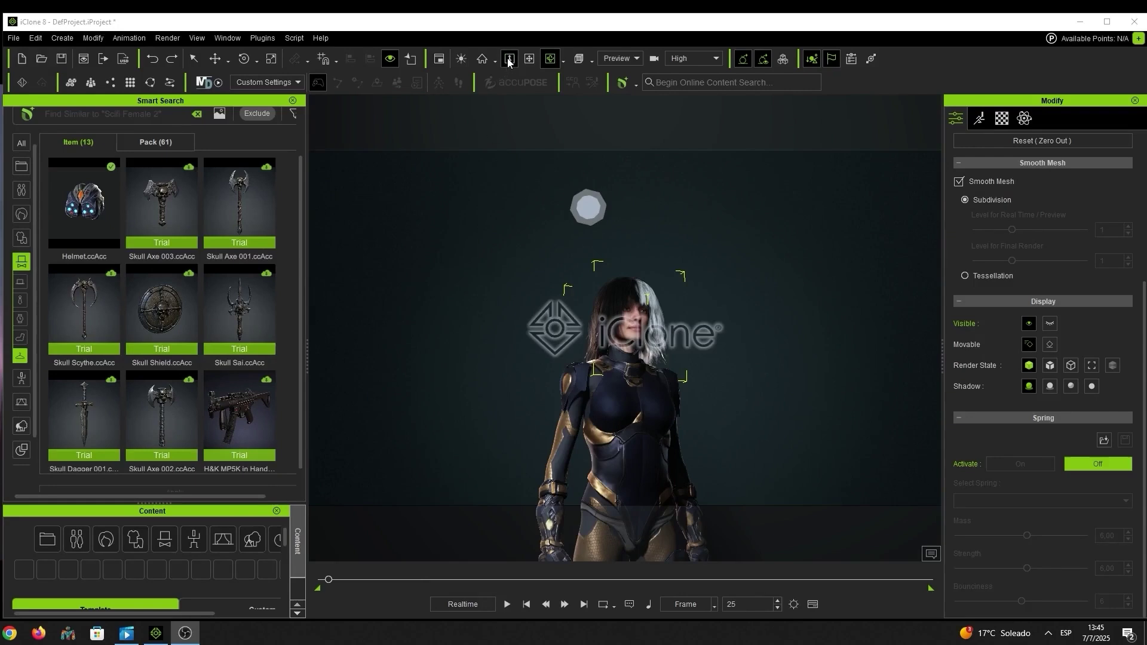
pyautogui.click(509, 59)
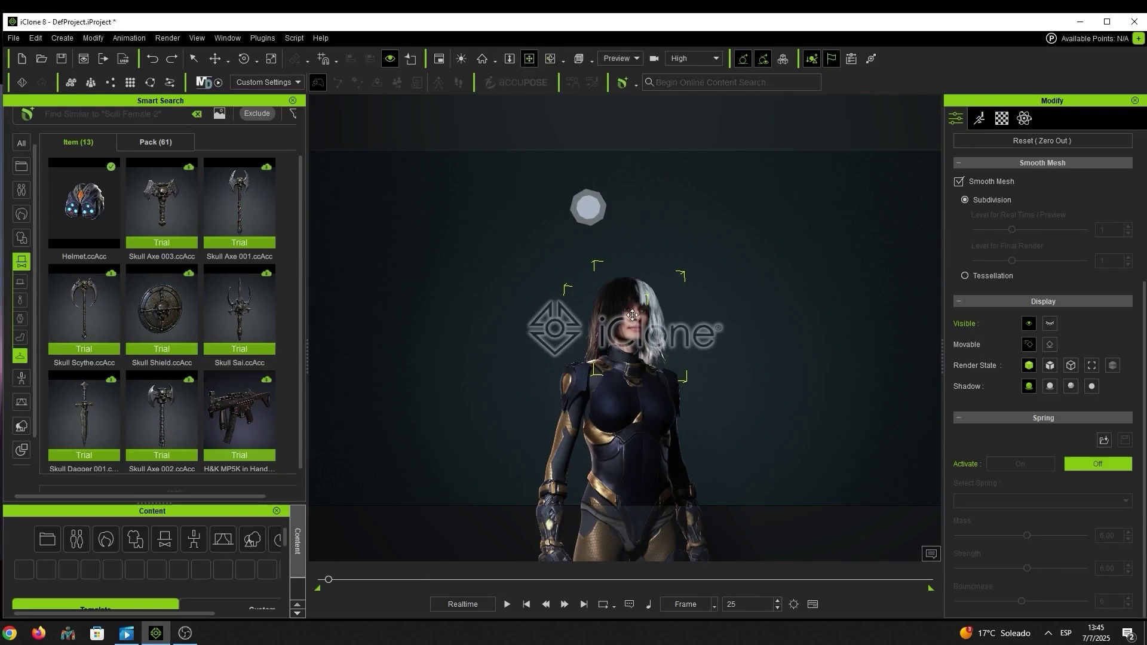
pyautogui.click(21, 378)
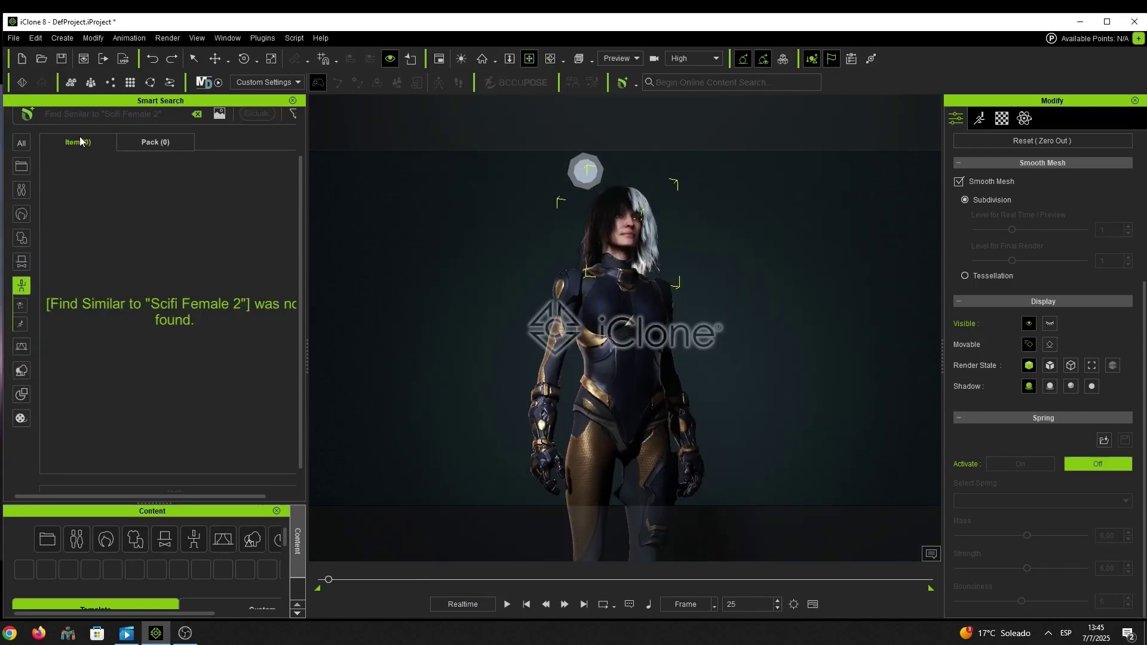
pyautogui.click(195, 114)
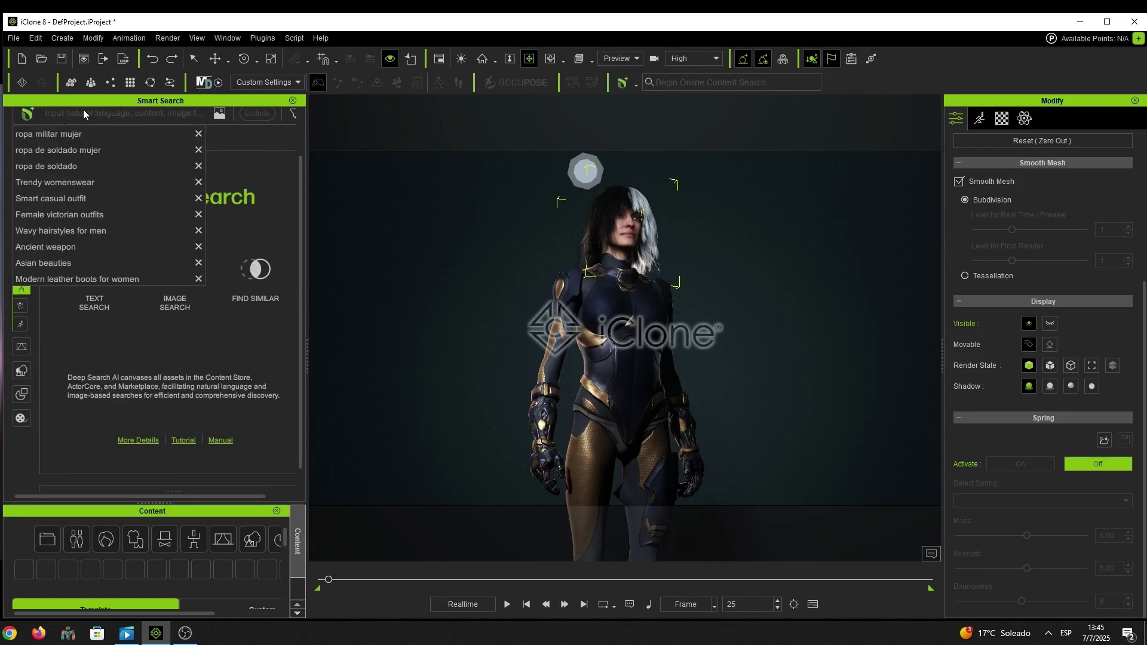
pyautogui.write('fl')
pyautogui.write('ght')
pyautogui.press('Return')
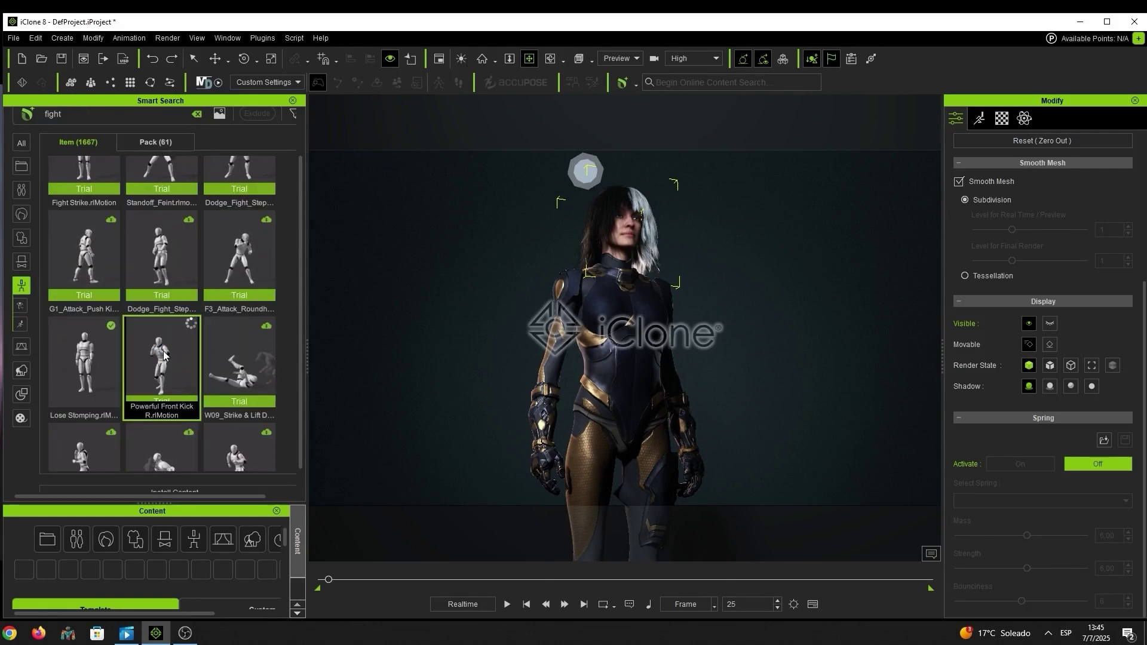
# Find the Powerful Front Kick R motion among the trial items with the search text "power" and apply it to the character.
pyautogui.moveTo(159, 503); pyautogui.dragTo(158, 147)
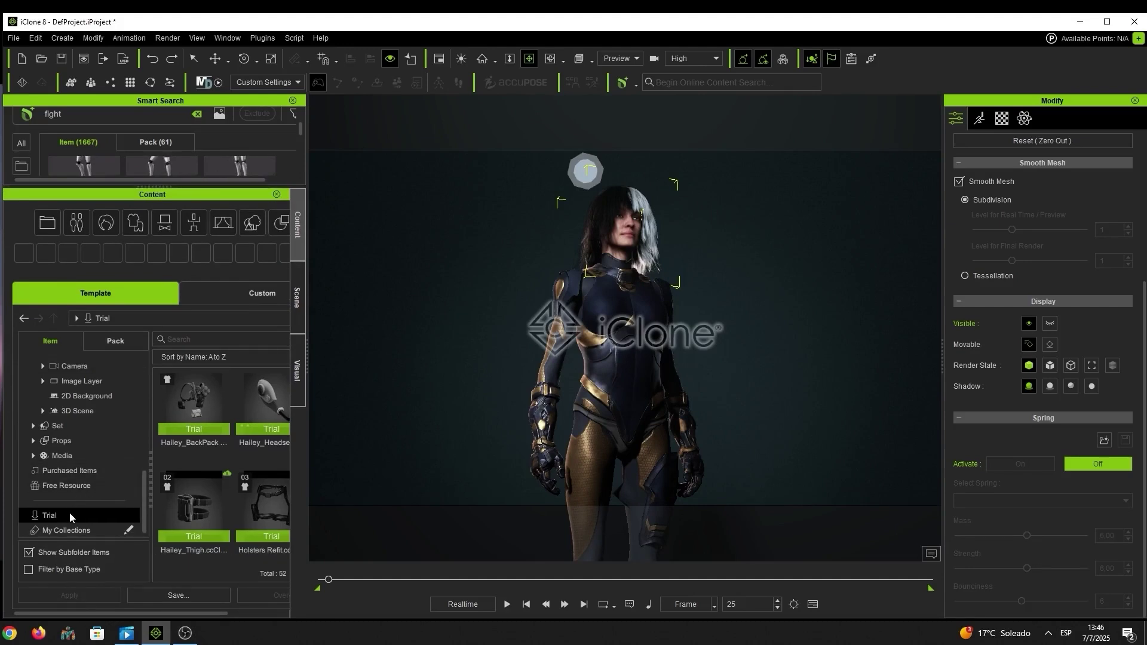
pyautogui.click(197, 380)
pyautogui.write('power')
pyautogui.press('Return')
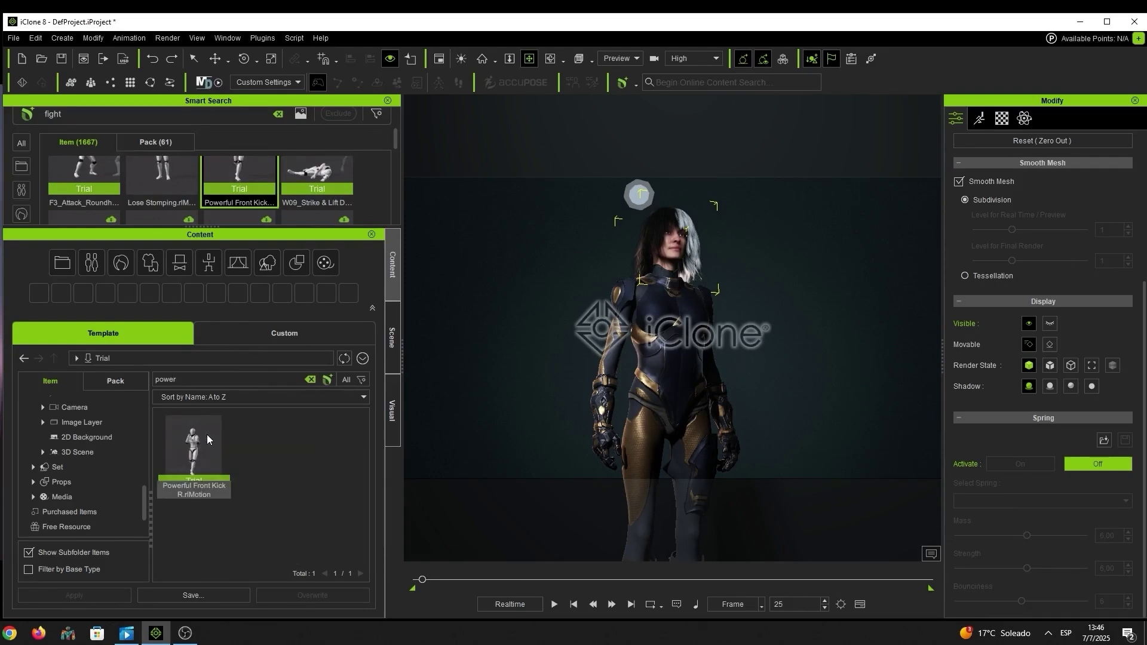
pyautogui.click(183, 457)
pyautogui.click(683, 372)
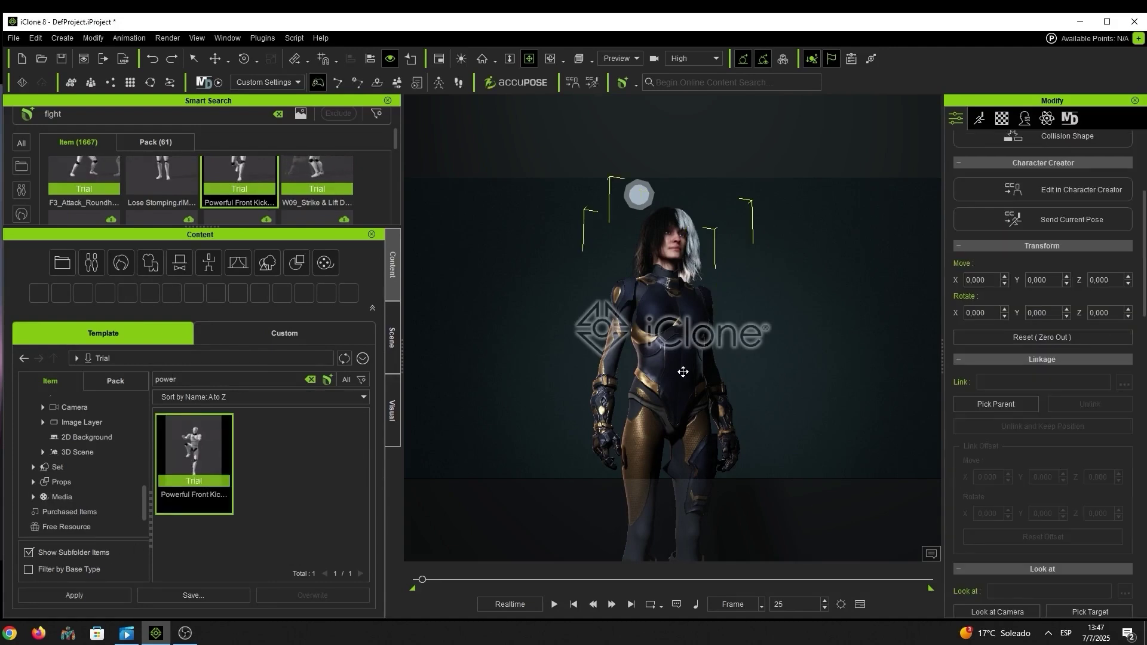
pyautogui.click(73, 595)
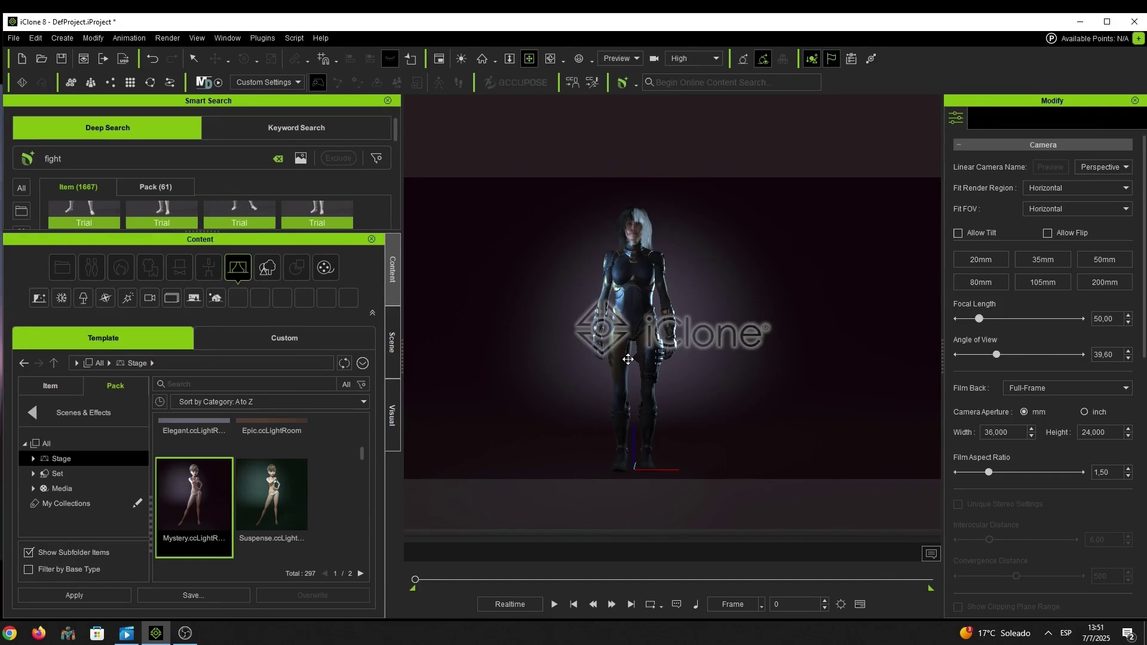
# Play the character's fight animation from the first frame twice to review it.
pyautogui.click(554, 605)
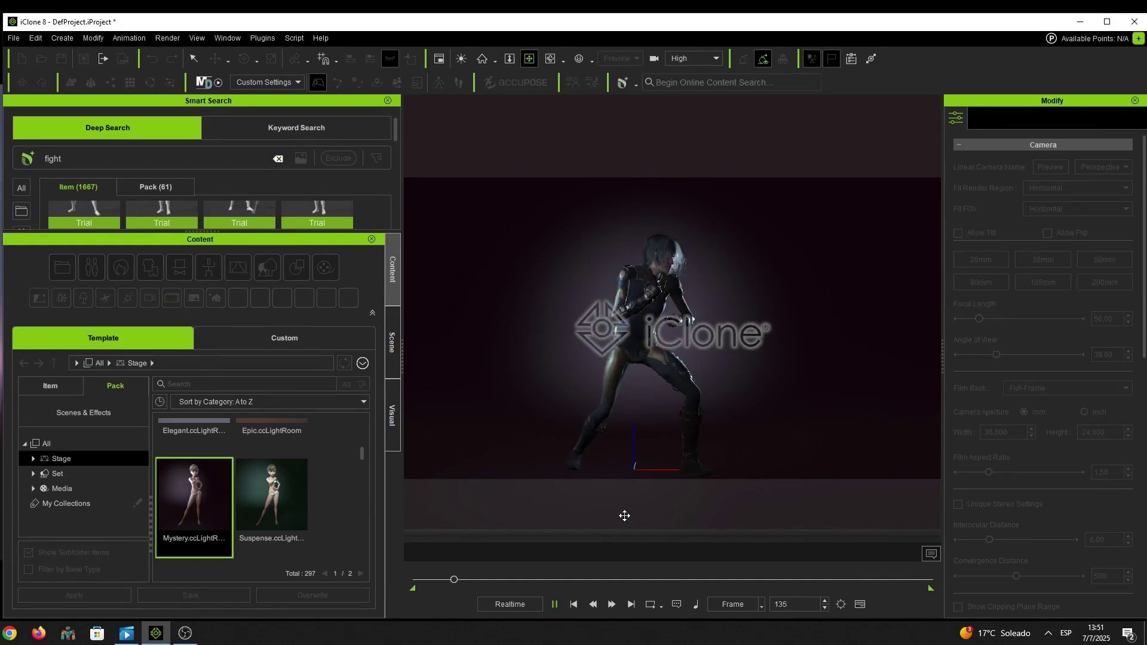
pyautogui.click(417, 579)
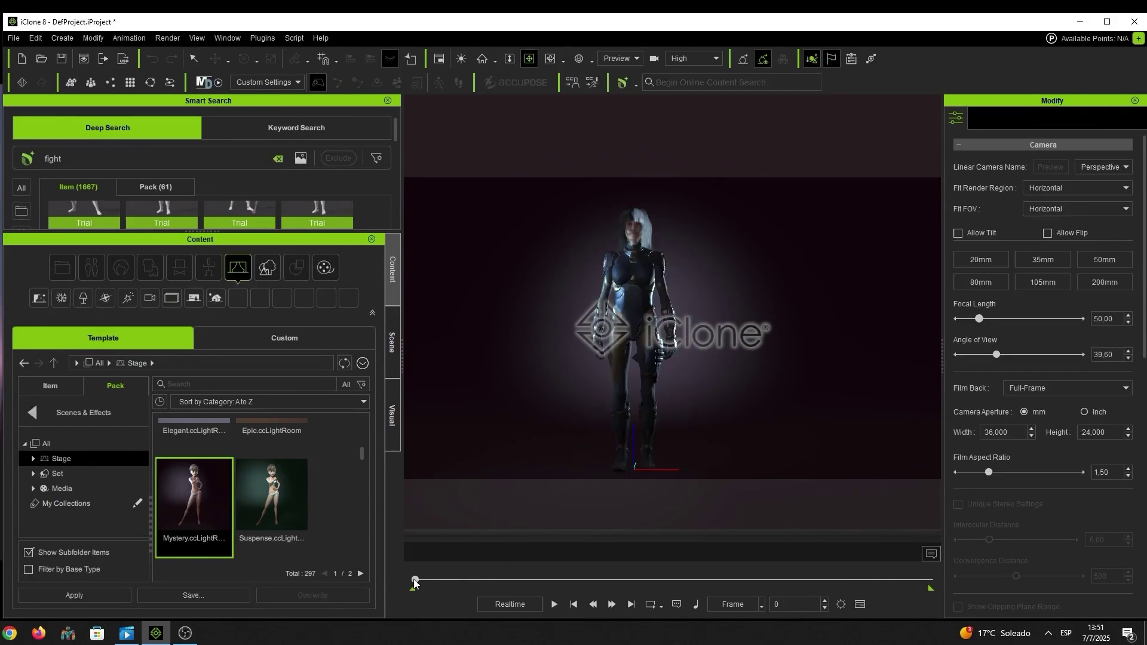
pyautogui.click(555, 605)
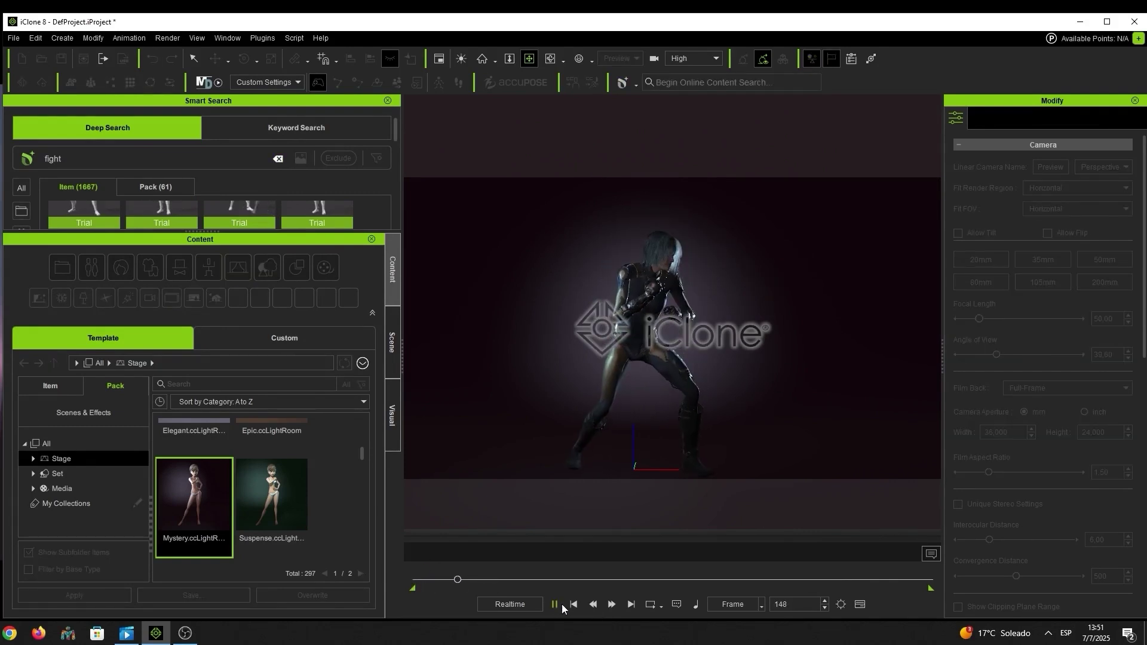
pyautogui.click(561, 606)
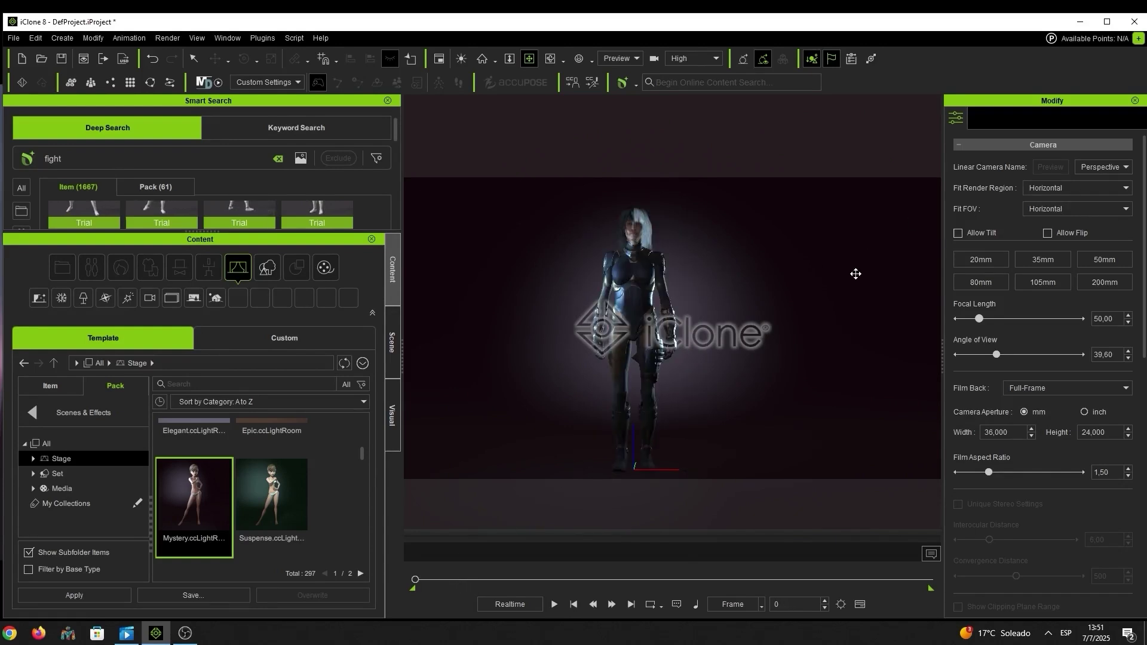
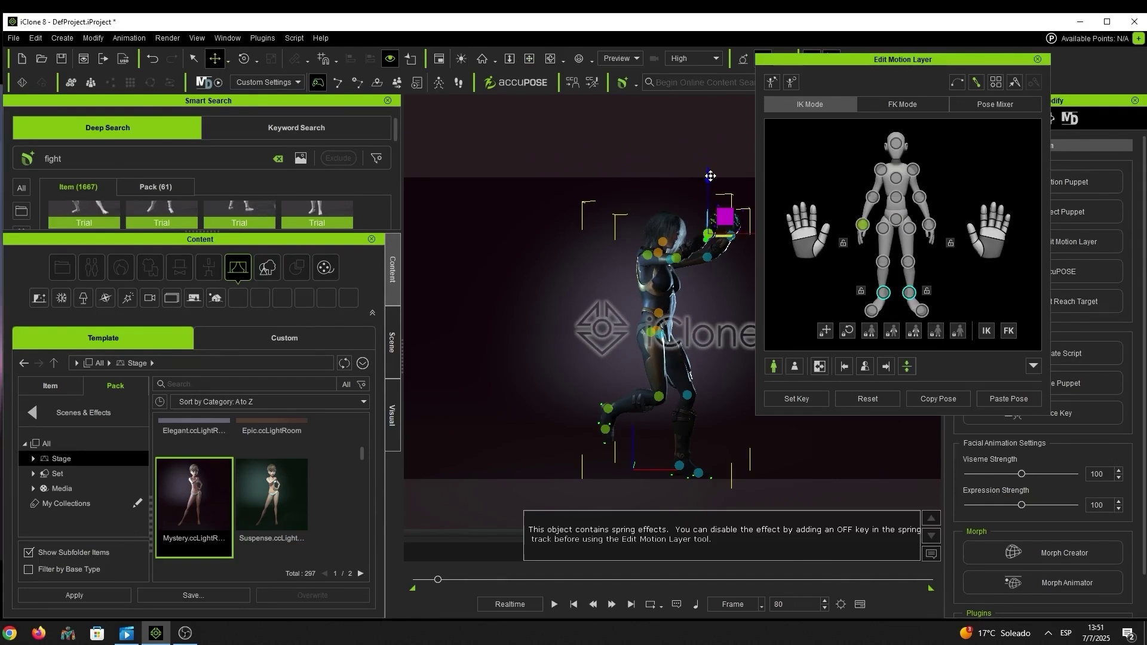
# Lower the character's raised hand at frame 80 in the Edit Motion Layer tool and close the editor.
pyautogui.moveTo(708, 178); pyautogui.dragTo(710, 210)
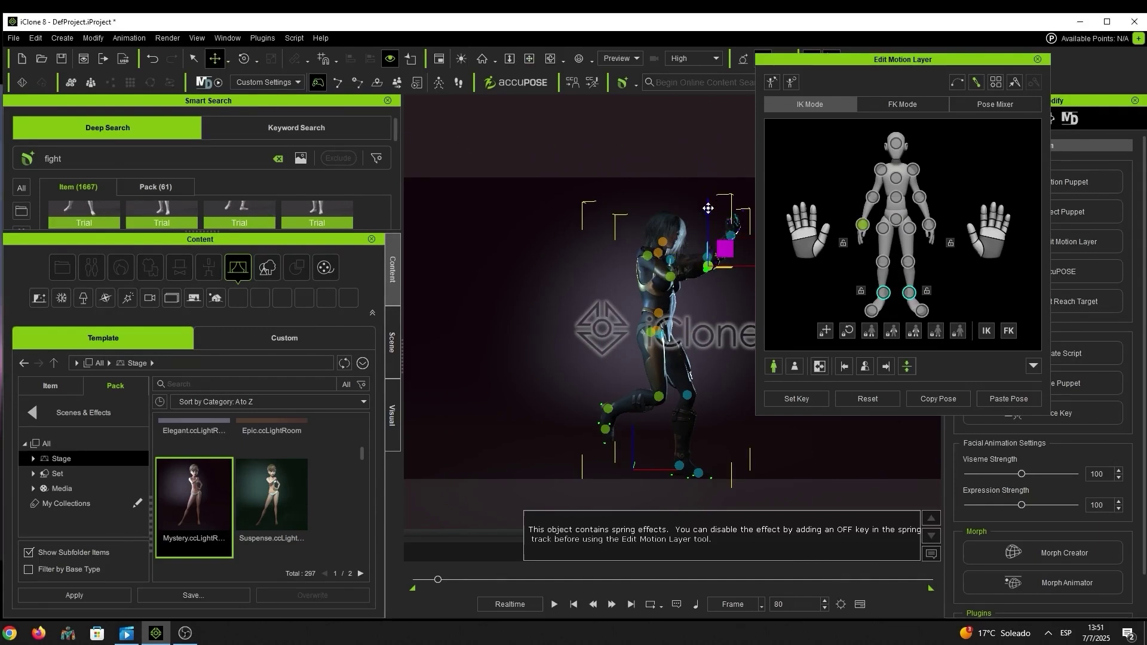
pyautogui.click(1037, 59)
pyautogui.moveTo(437, 580)
pyautogui.mouseDown()
pyautogui.moveTo(426, 580)
pyautogui.moveTo(450, 582)
pyautogui.moveTo(437, 583)
pyautogui.mouseUp()
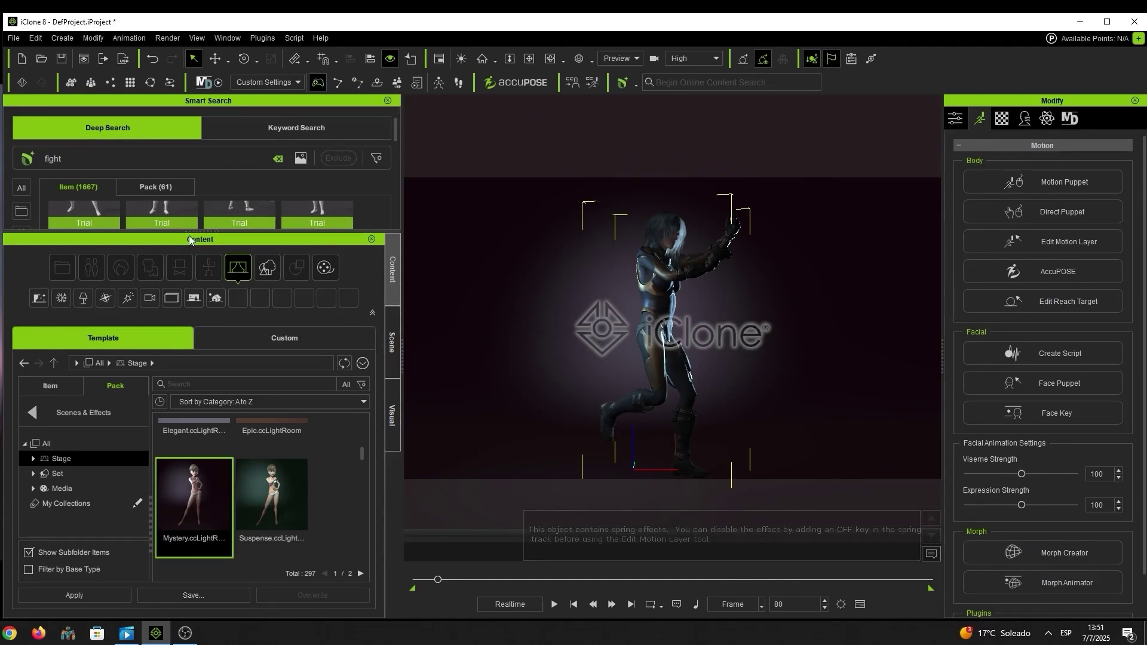
# Enlarge the "fight" search results, return to the first motion items and list the matching packs.
pyautogui.moveTo(189, 233); pyautogui.dragTo(174, 485)
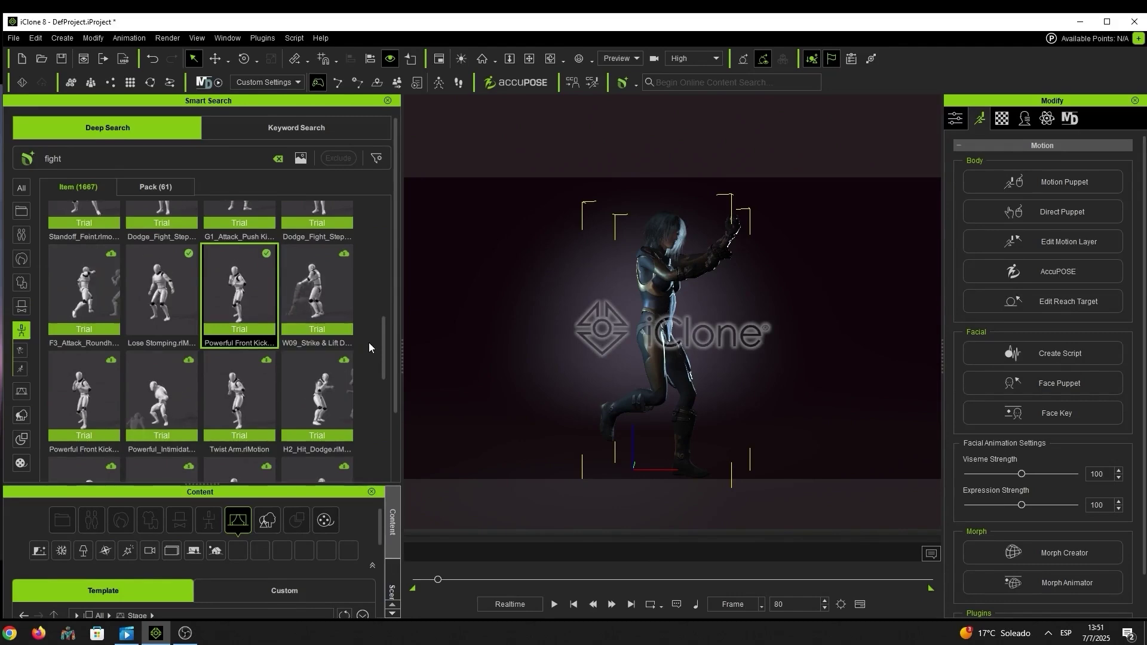
pyautogui.moveTo(385, 366); pyautogui.dragTo(382, 225)
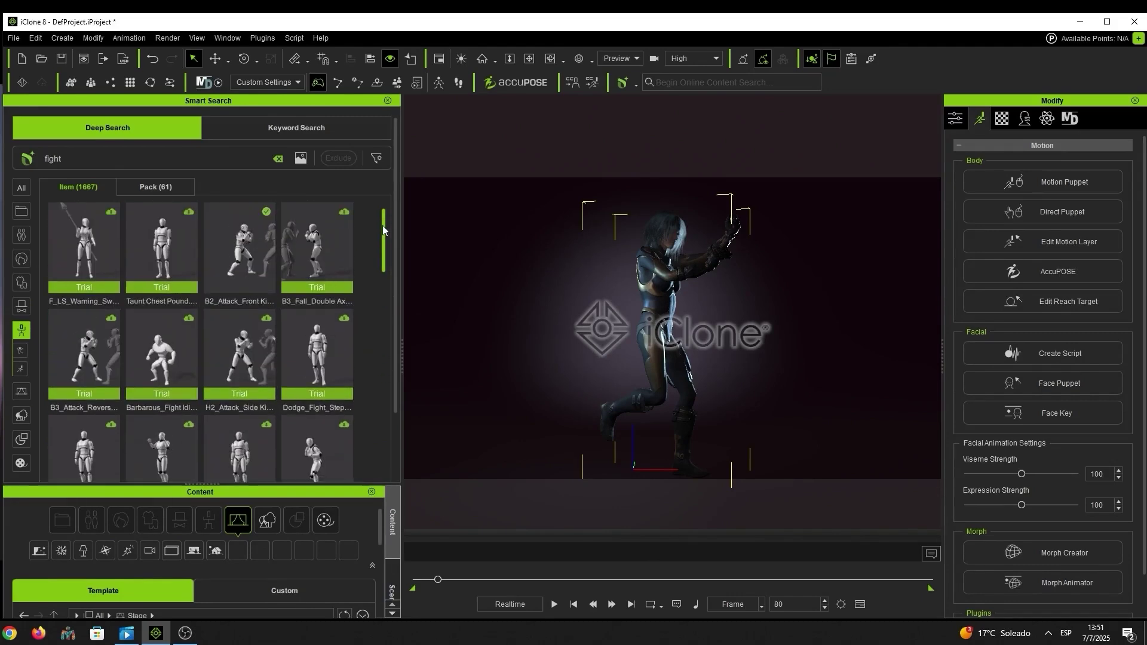
pyautogui.click(142, 191)
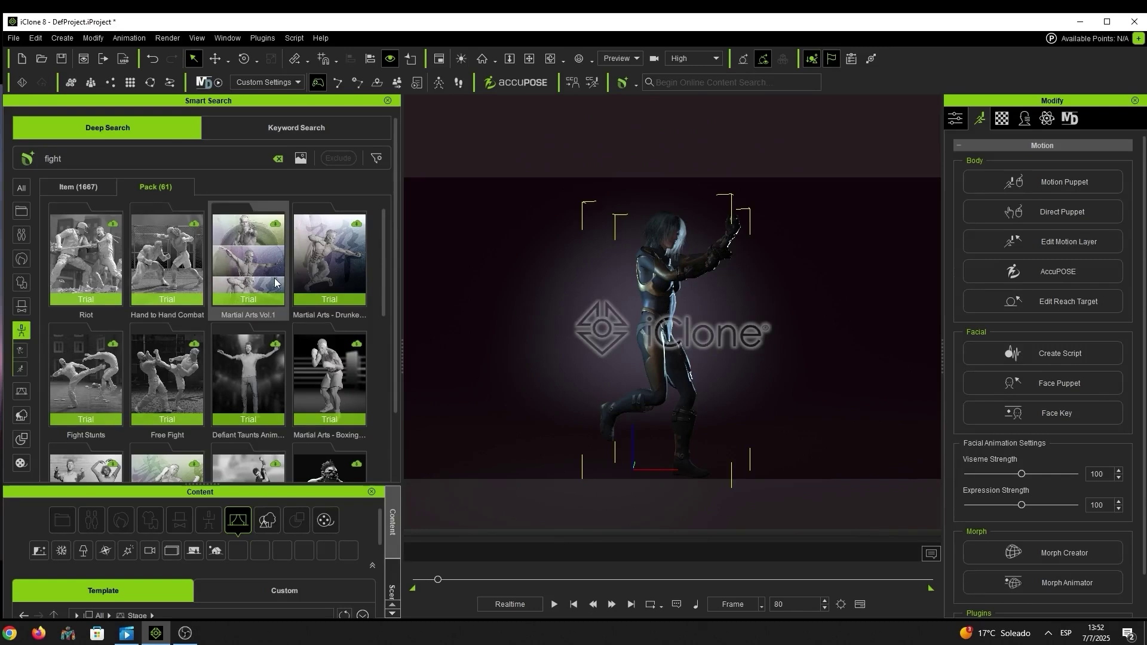
# Orbit around the character and zoom in to examine the edited pose at frame 80.
pyautogui.click(550, 58)
pyautogui.moveTo(537, 257); pyautogui.dragTo(657, 335)
pyautogui.scroll(5, 684, 339)
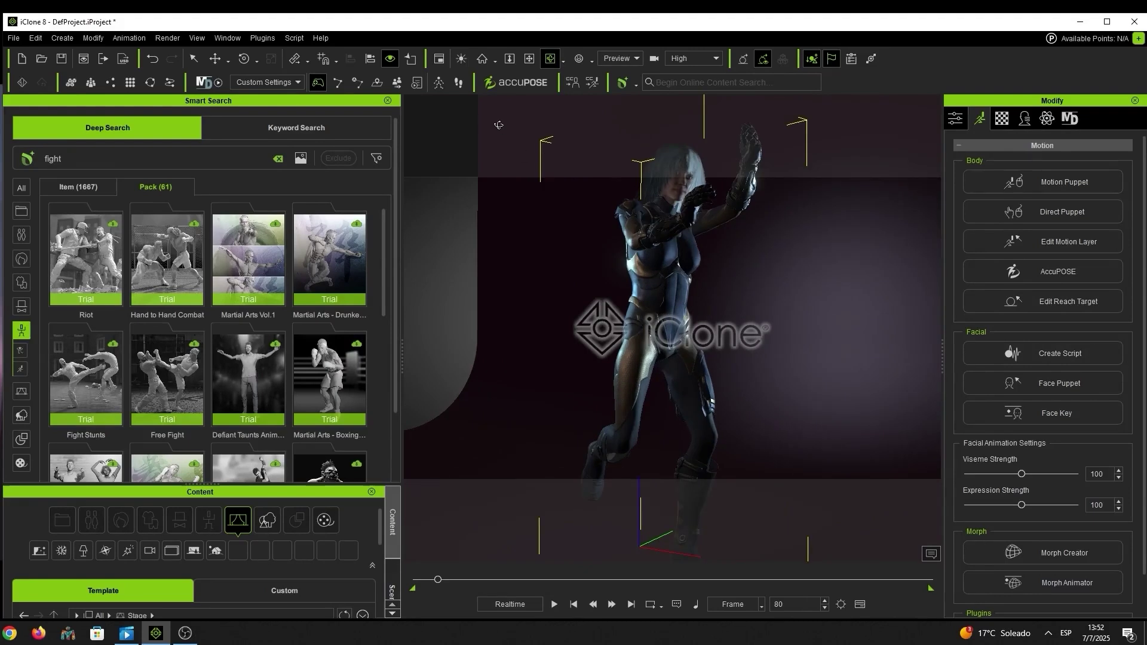
pyautogui.click(551, 58)
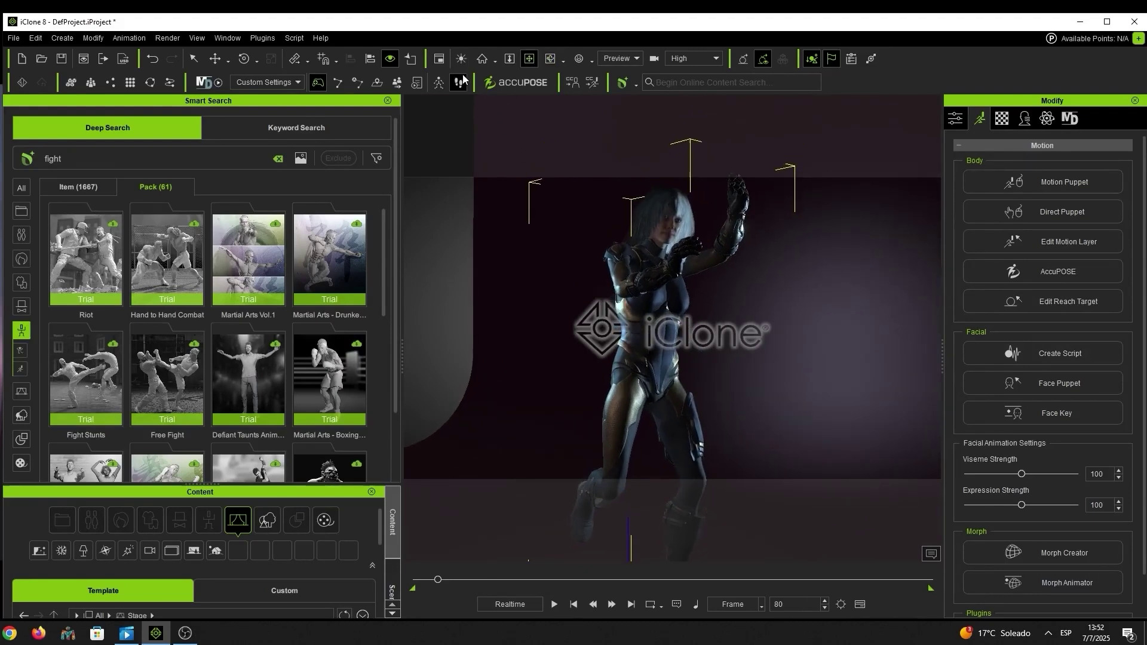
pyautogui.click(551, 58)
pyautogui.moveTo(746, 296); pyautogui.dragTo(725, 276)
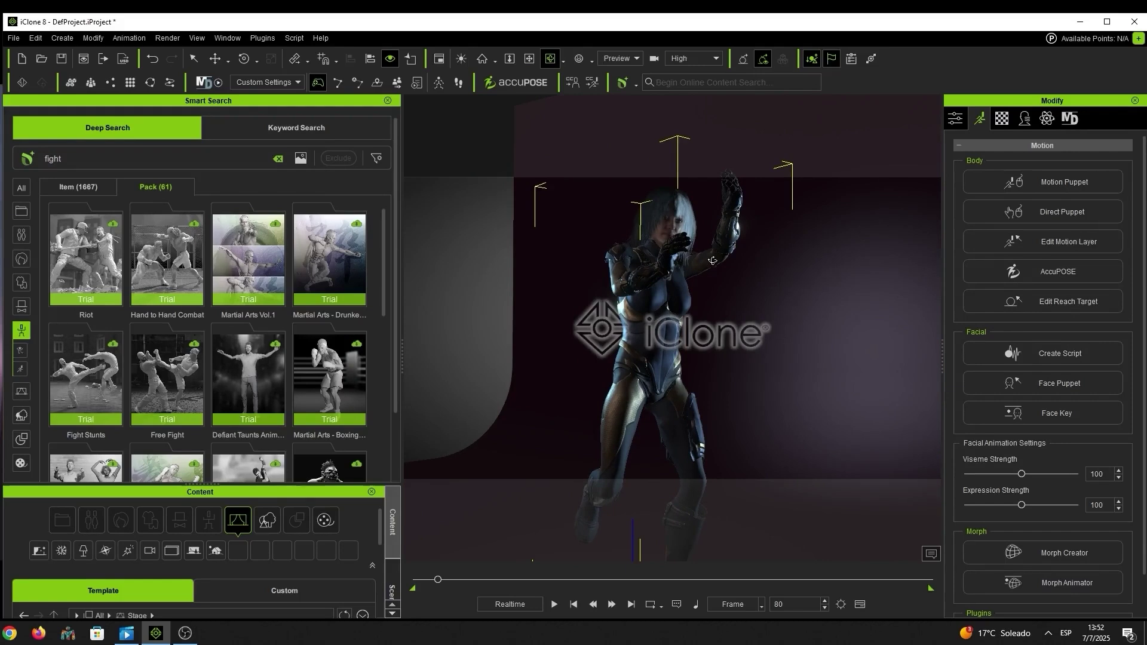
pyautogui.scroll(-3, 700, 312)
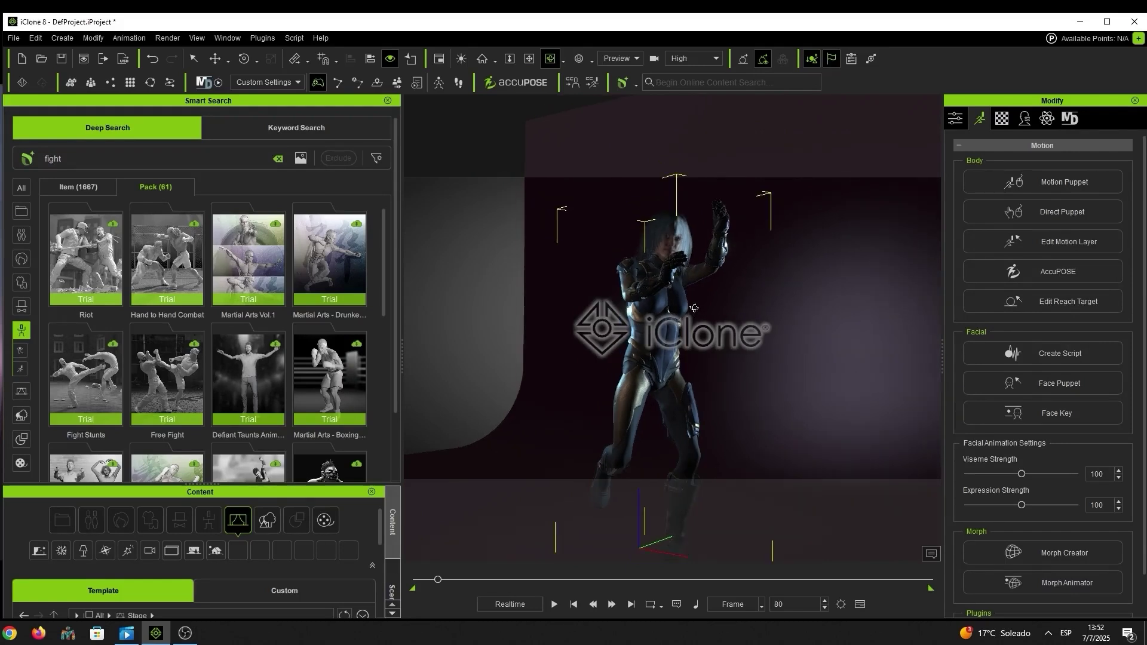
pyautogui.scroll(2, 695, 307)
pyautogui.moveTo(696, 307); pyautogui.dragTo(585, 312)
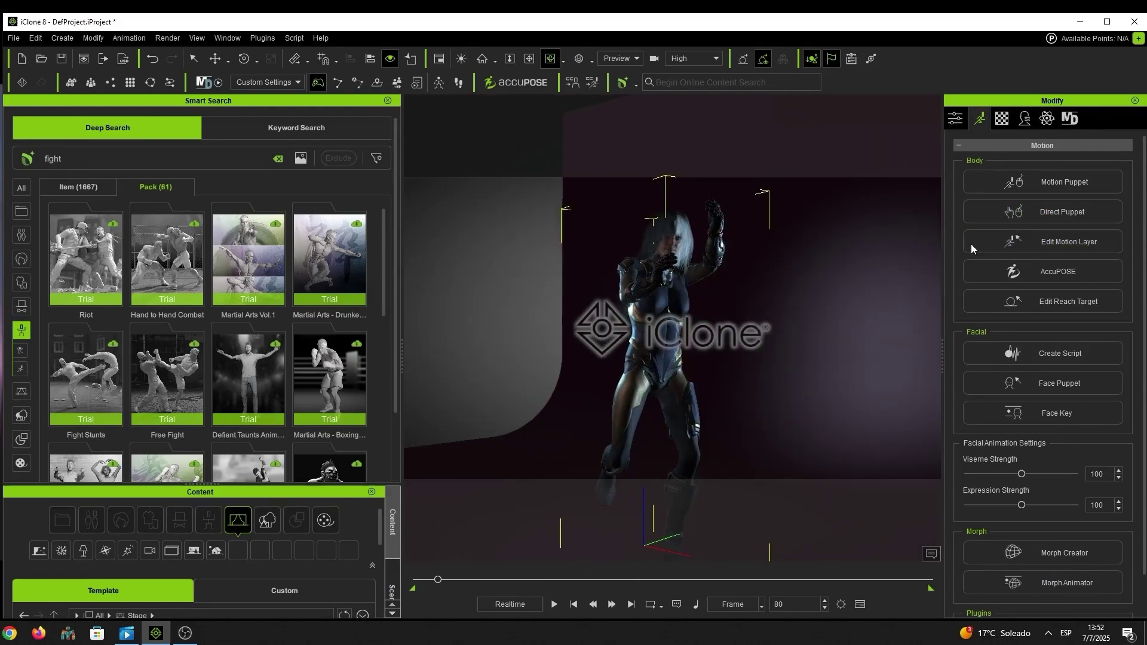
pyautogui.moveTo(669, 292); pyautogui.dragTo(718, 277)
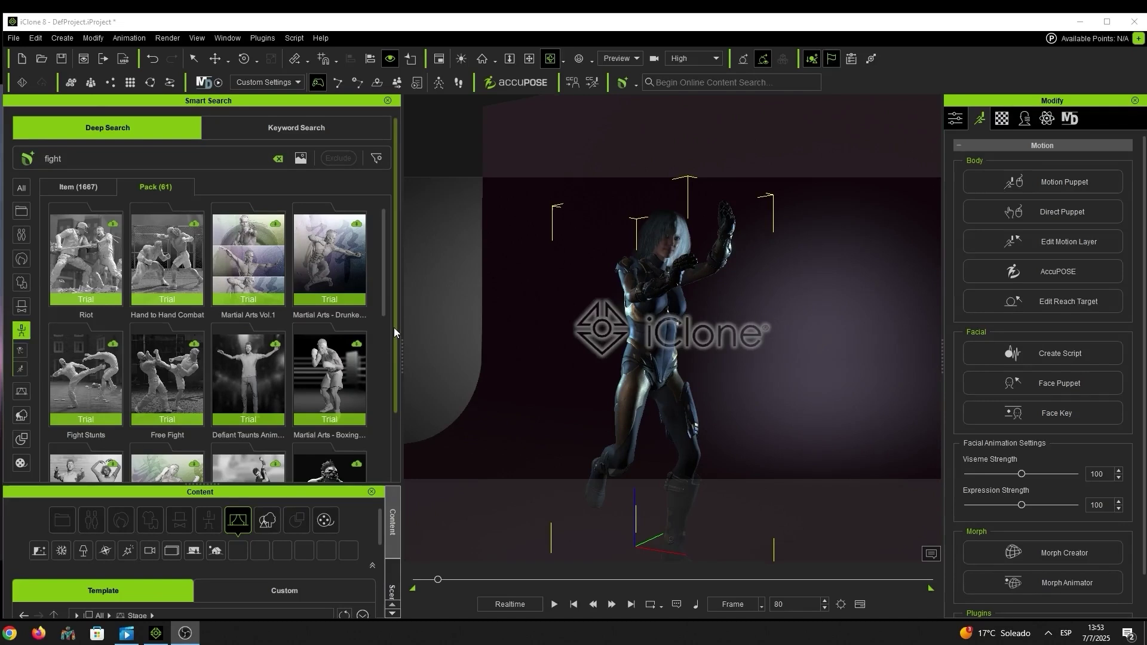
# Enlarge the Content library, leave the Scenes & Effects pack and list the trial packs.
pyautogui.scroll(-2, 393, 327)
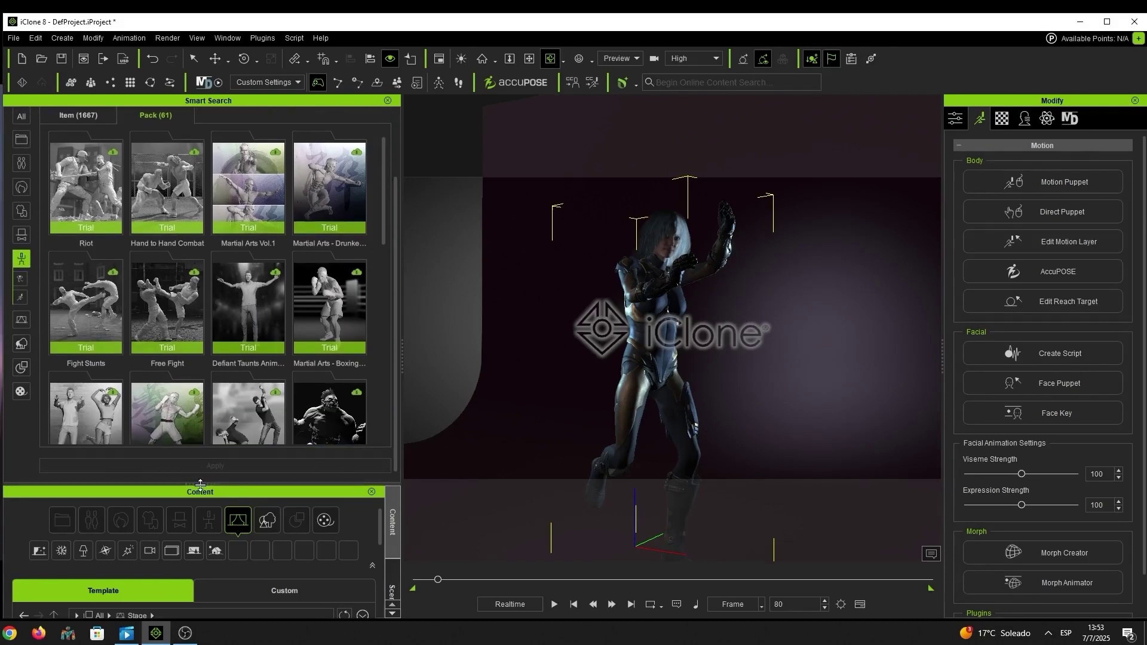
pyautogui.moveTo(200, 484); pyautogui.dragTo(200, 228)
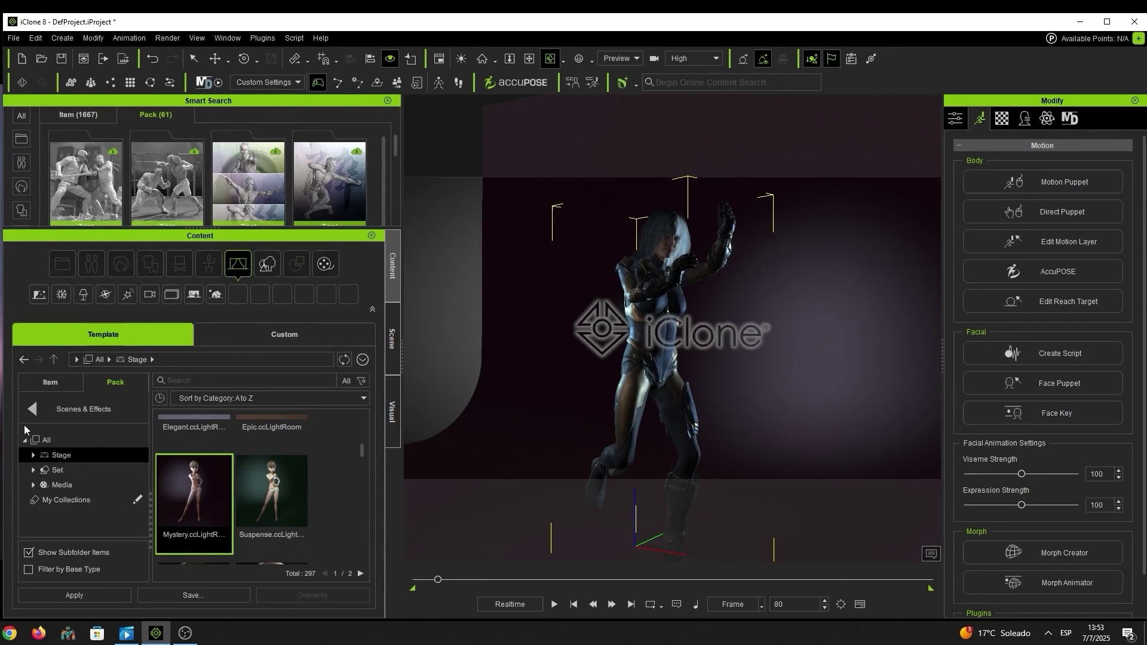
pyautogui.click(31, 409)
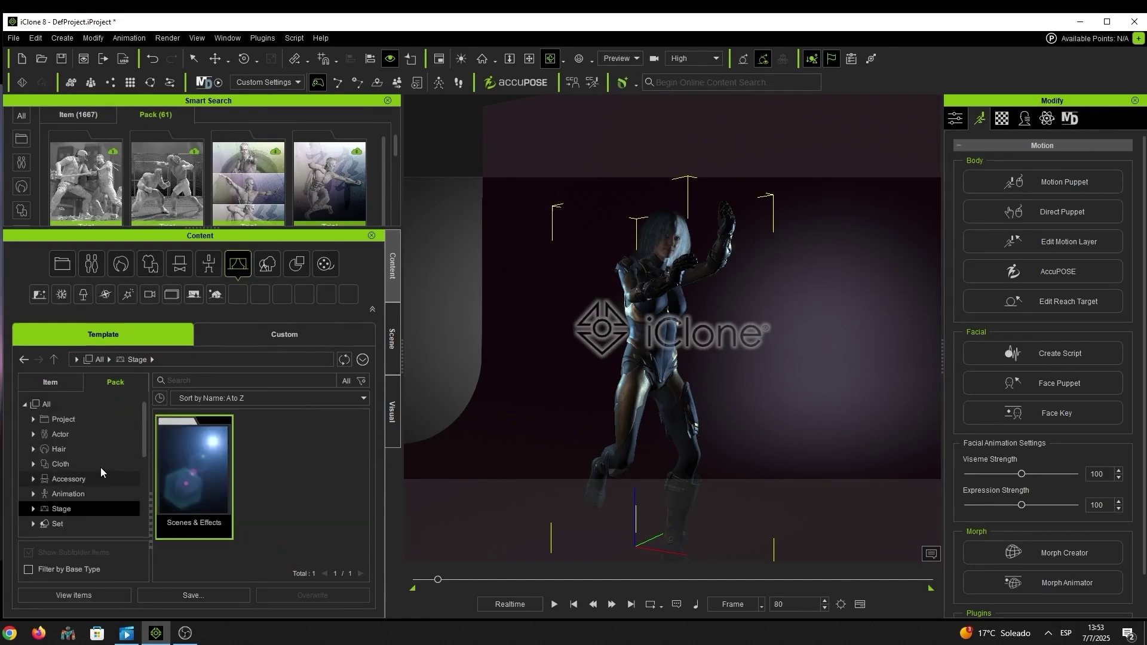
pyautogui.moveTo(145, 443); pyautogui.dragTo(141, 539)
pyautogui.click(49, 491)
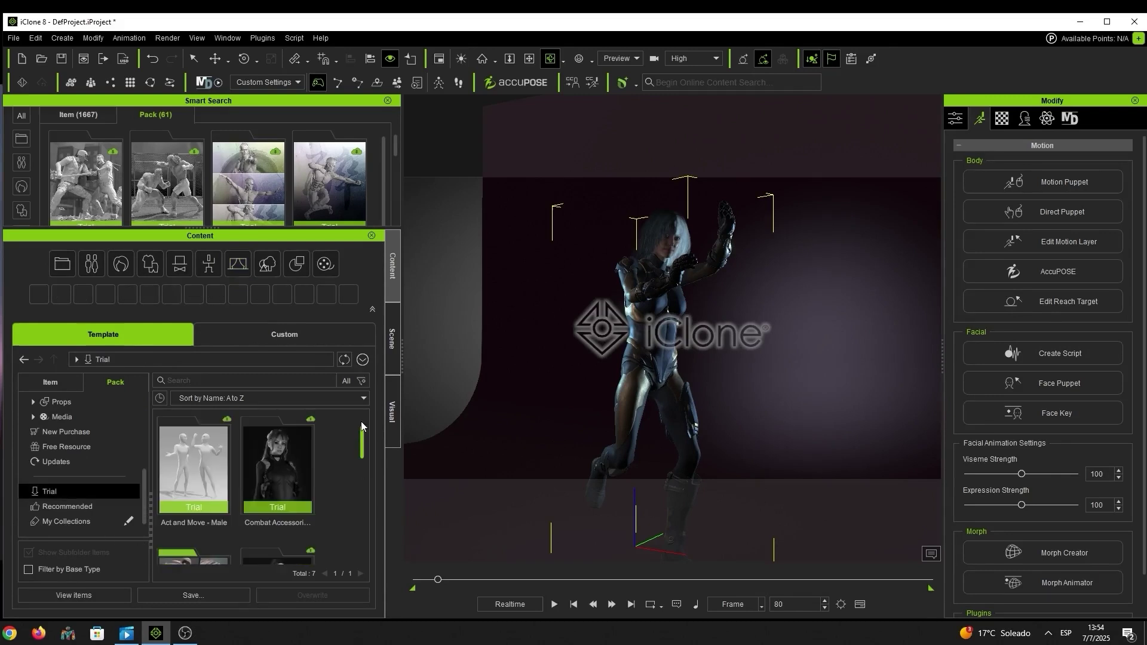
# Add the Scifi Female 2 trial pack to the store cart.
pyautogui.moveTo(362, 443); pyautogui.dragTo(363, 511)
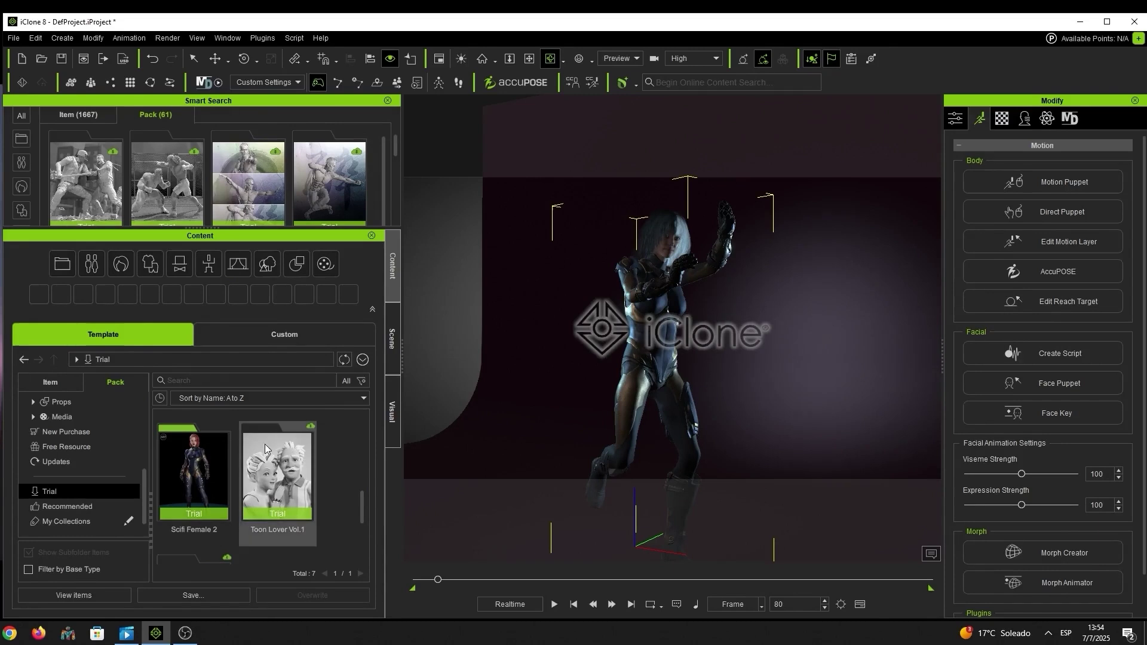
pyautogui.doubleClick(196, 474)
pyautogui.rightClick(195, 471)
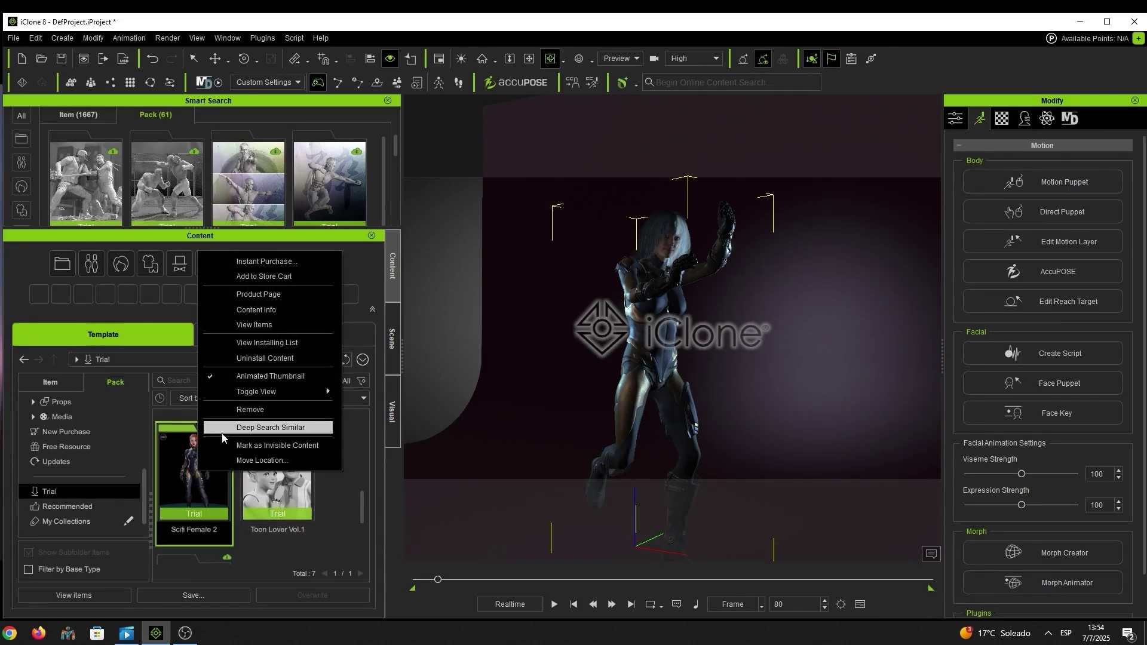
pyautogui.click(271, 278)
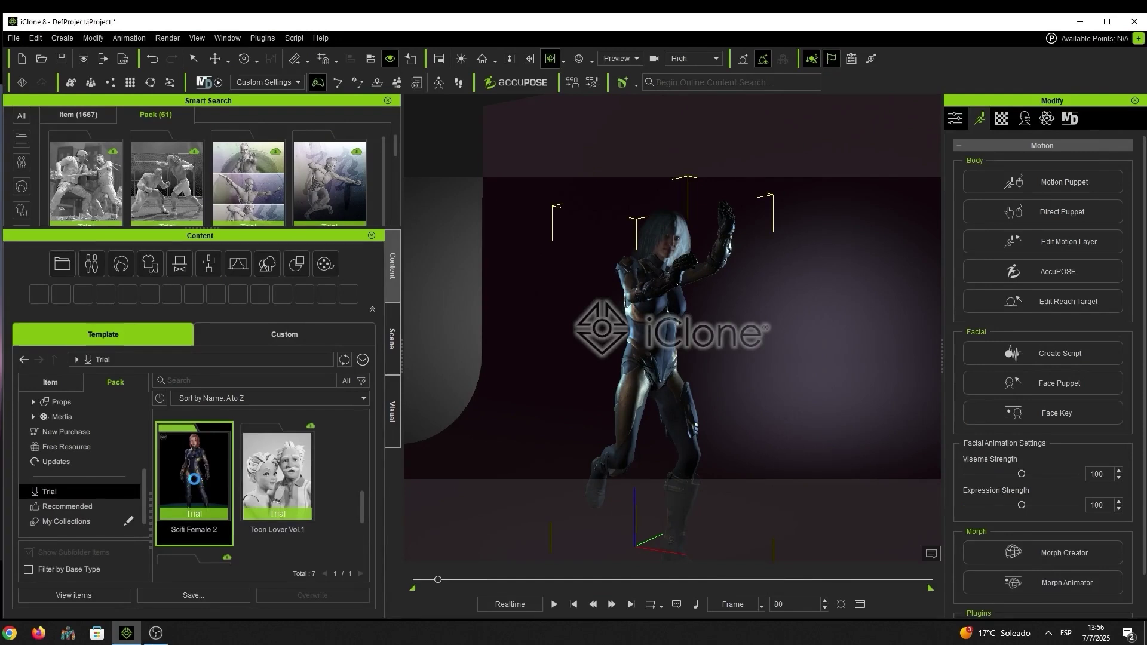
# View the Scifi Female 2 pack's instant purchase options and review the DA Points purchase page in the web store, closing it when done.
pyautogui.rightClick(196, 479)
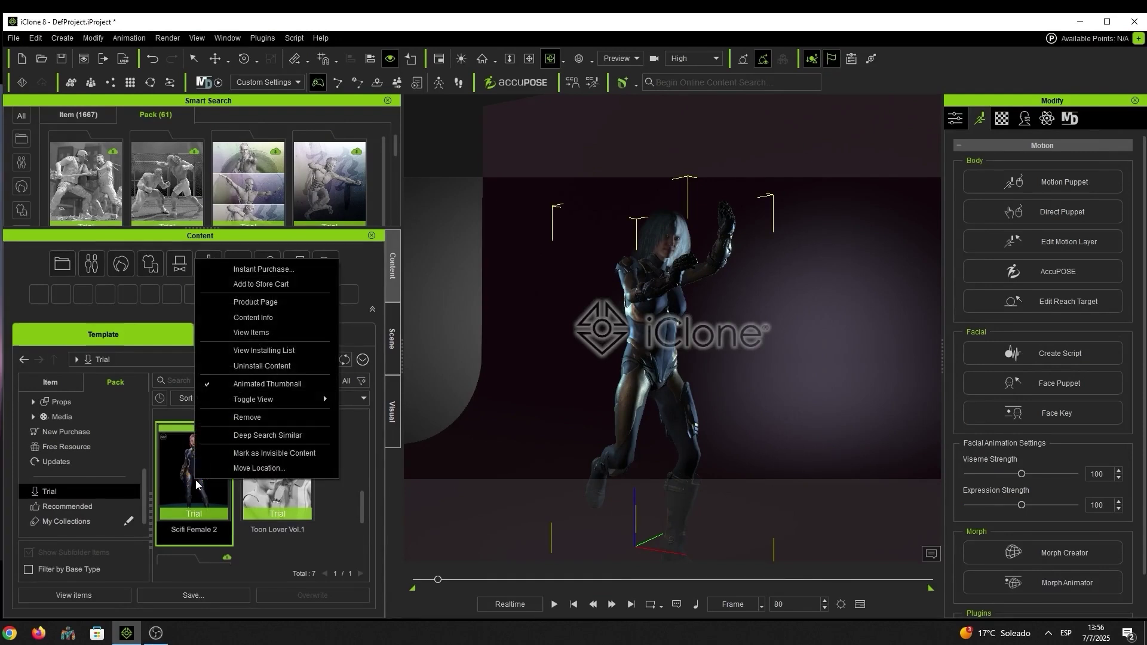
pyautogui.click(256, 270)
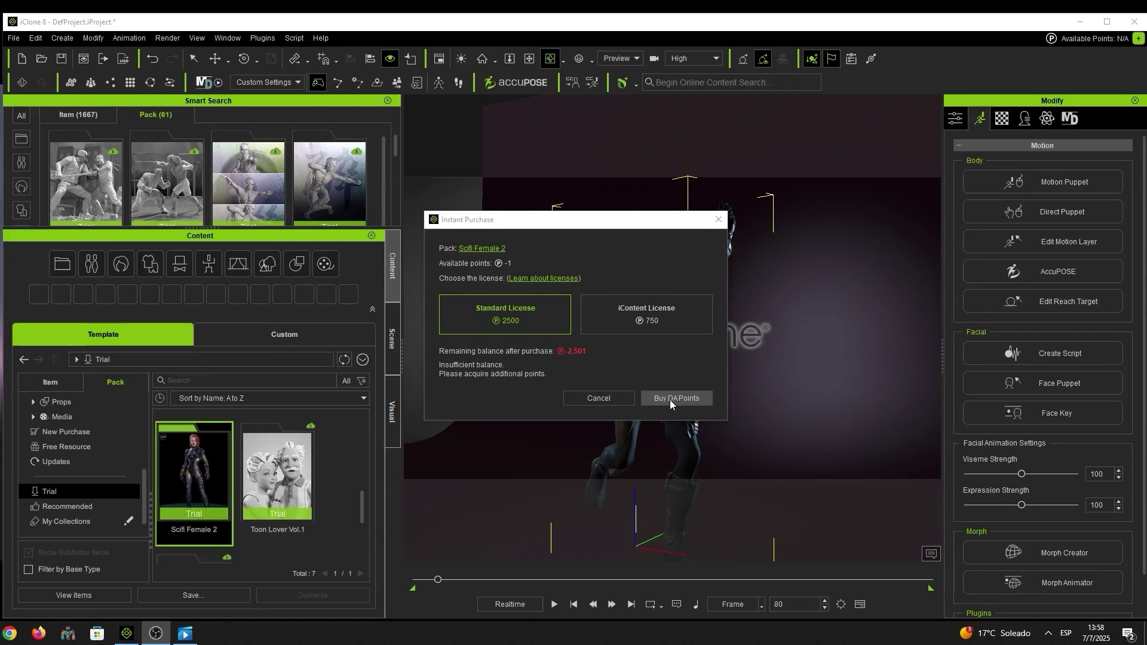
pyautogui.click(1139, 41)
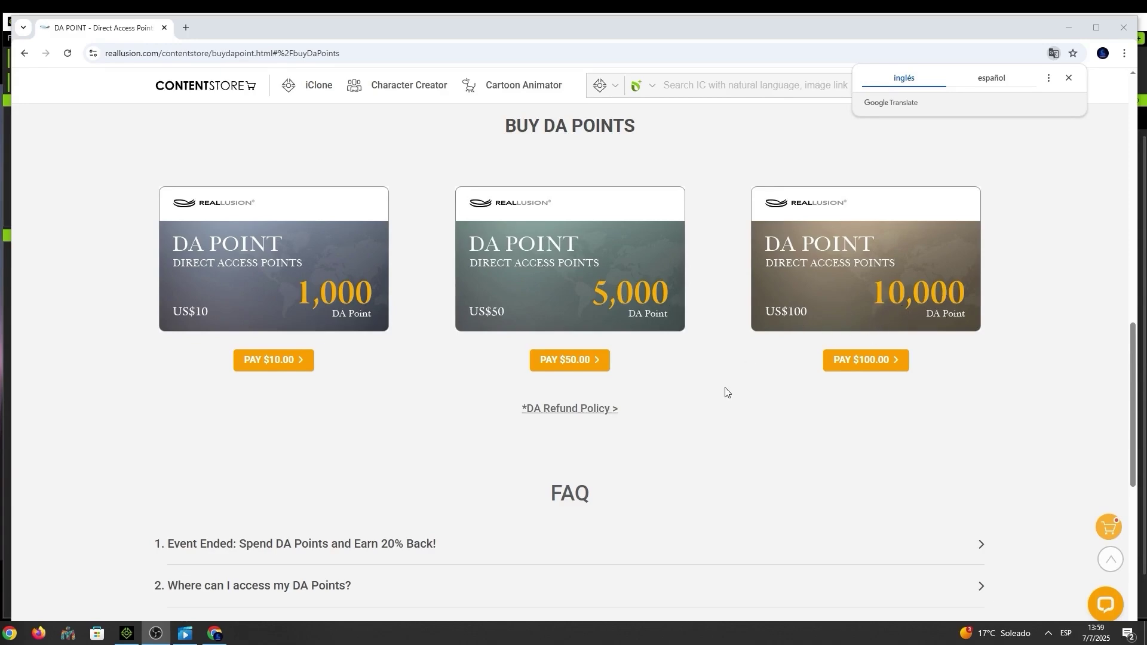
pyautogui.scroll(3, 681, 427)
pyautogui.scroll(-9, 680, 427)
pyautogui.scroll(4, 681, 425)
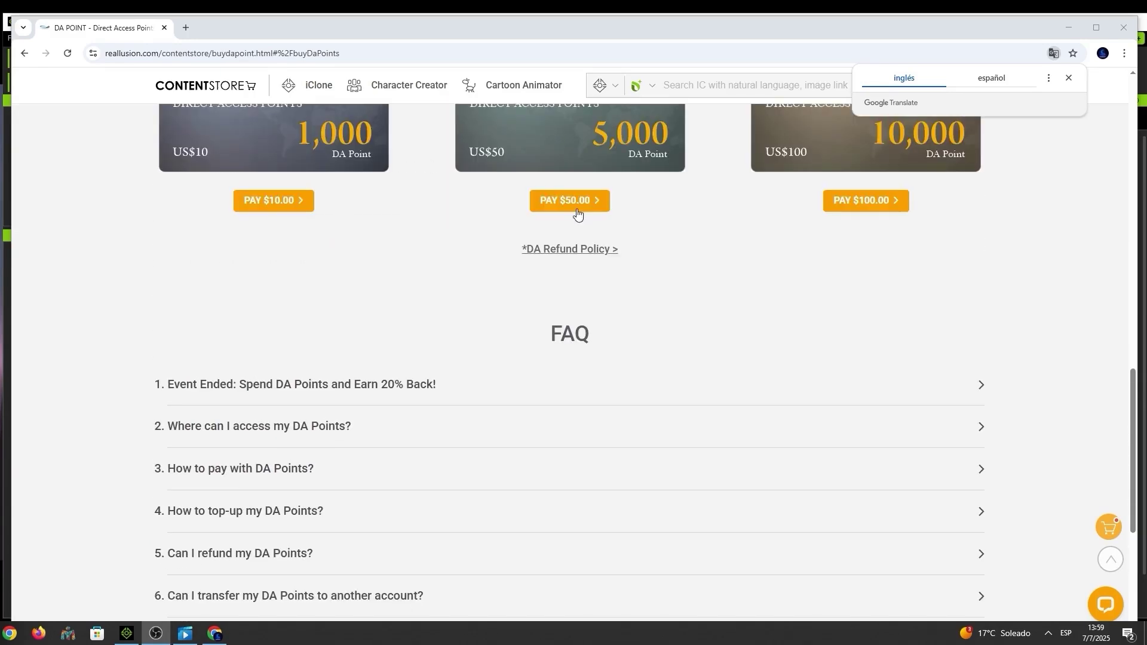
pyautogui.scroll(5, 704, 310)
pyautogui.hotkey('ctrl', 'w')
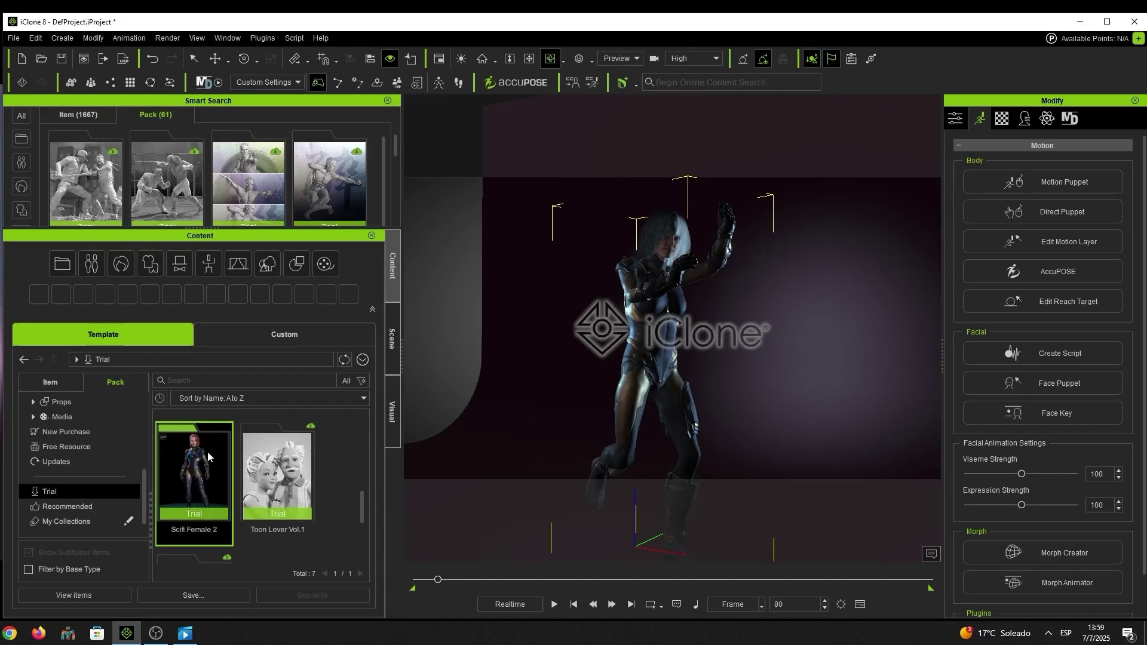
# Review the Standard and iContent license options for instant purchase of the Scifi Female 2 pack without buying it.
pyautogui.rightClick(208, 456)
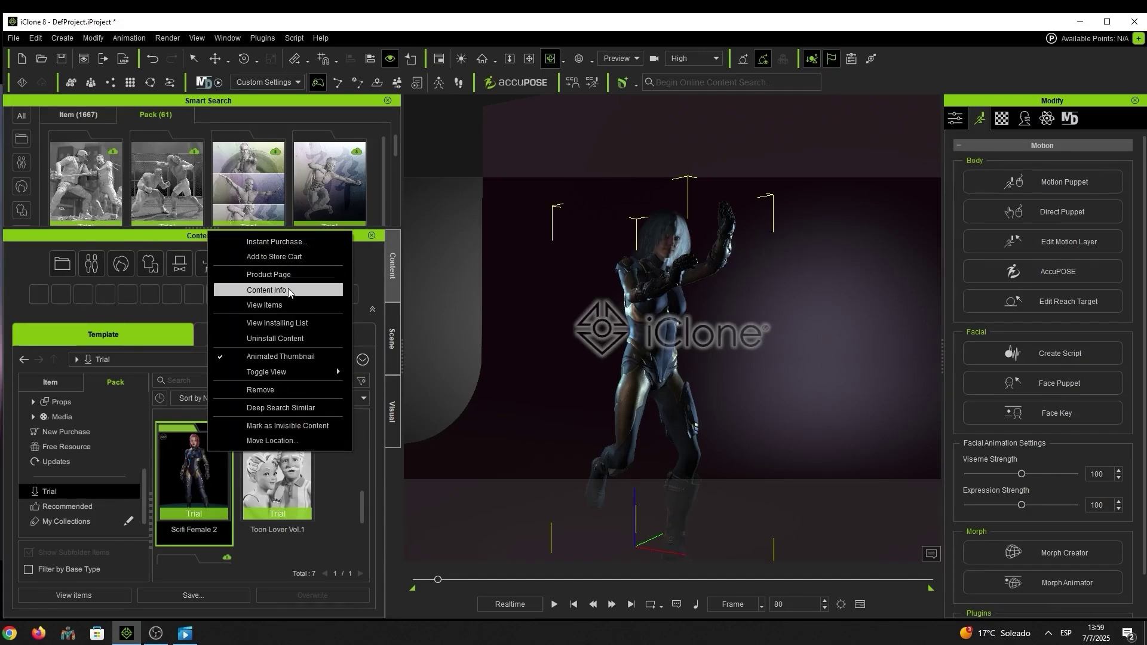
pyautogui.click(281, 242)
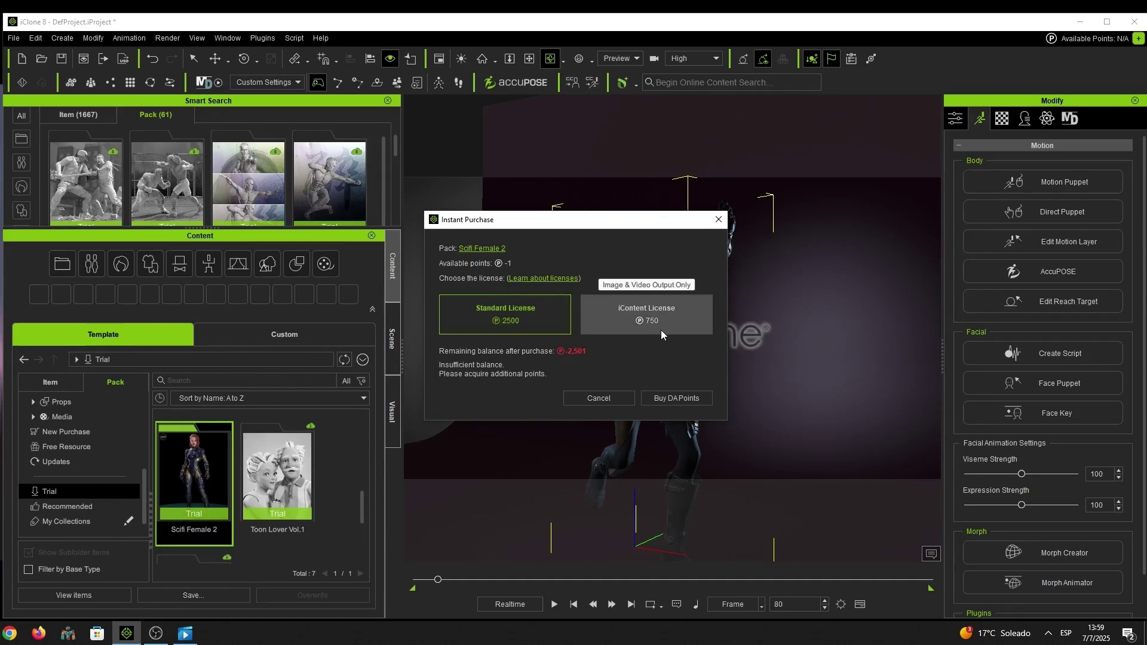
pyautogui.moveTo(621, 225); pyautogui.dragTo(397, 202)
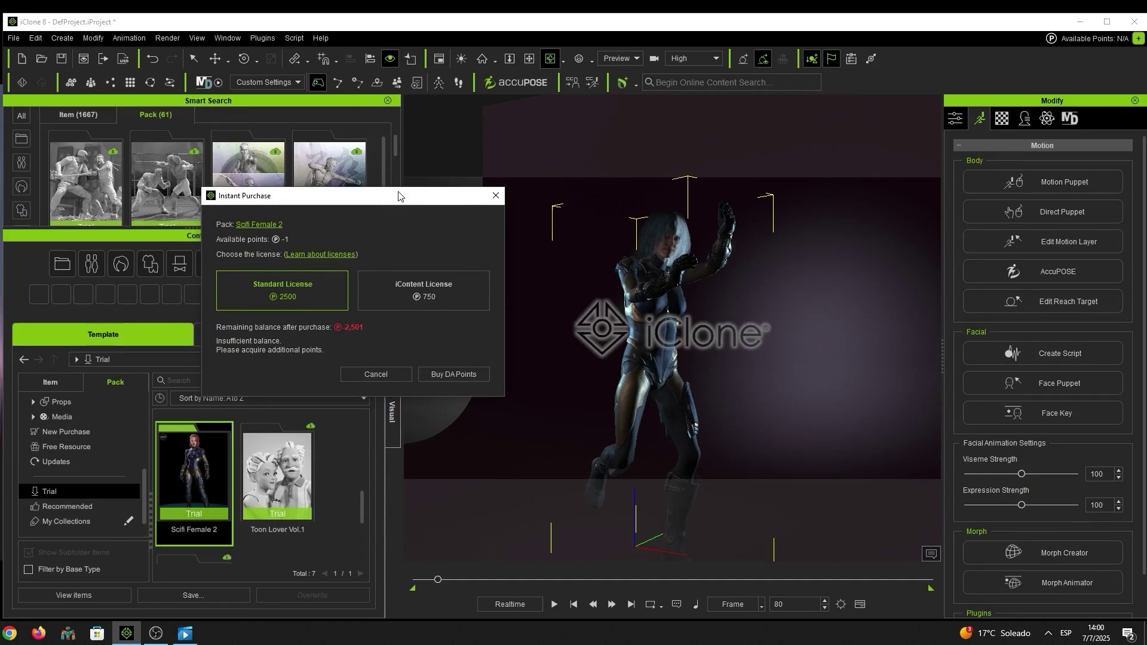
pyautogui.moveTo(404, 196); pyautogui.dragTo(410, 199)
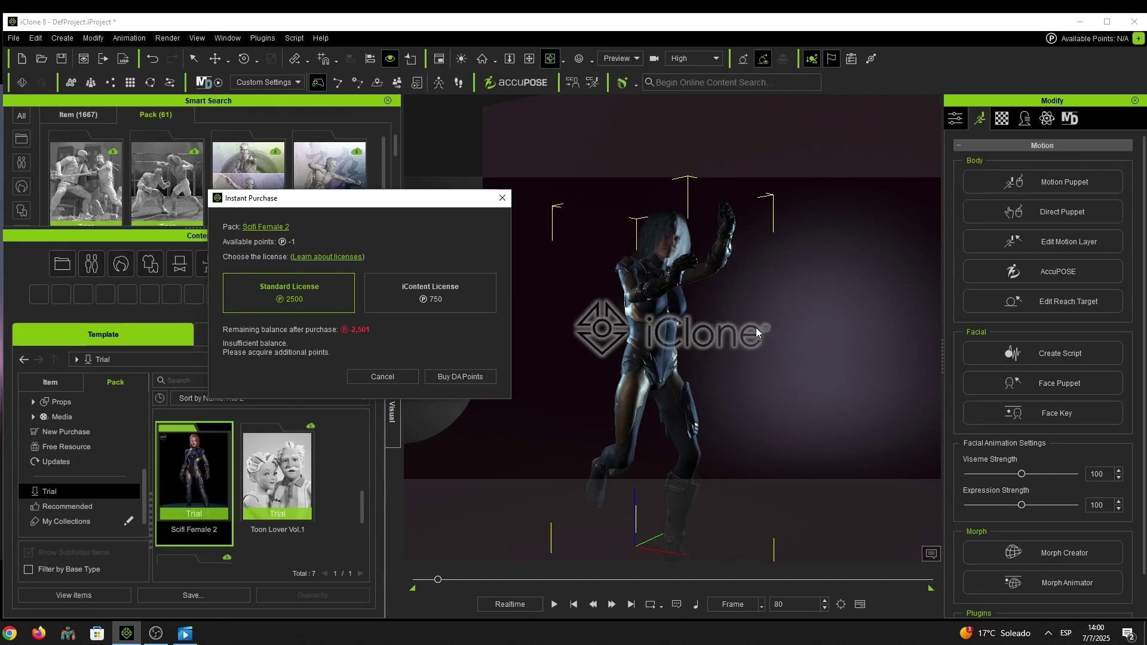
pyautogui.click(505, 196)
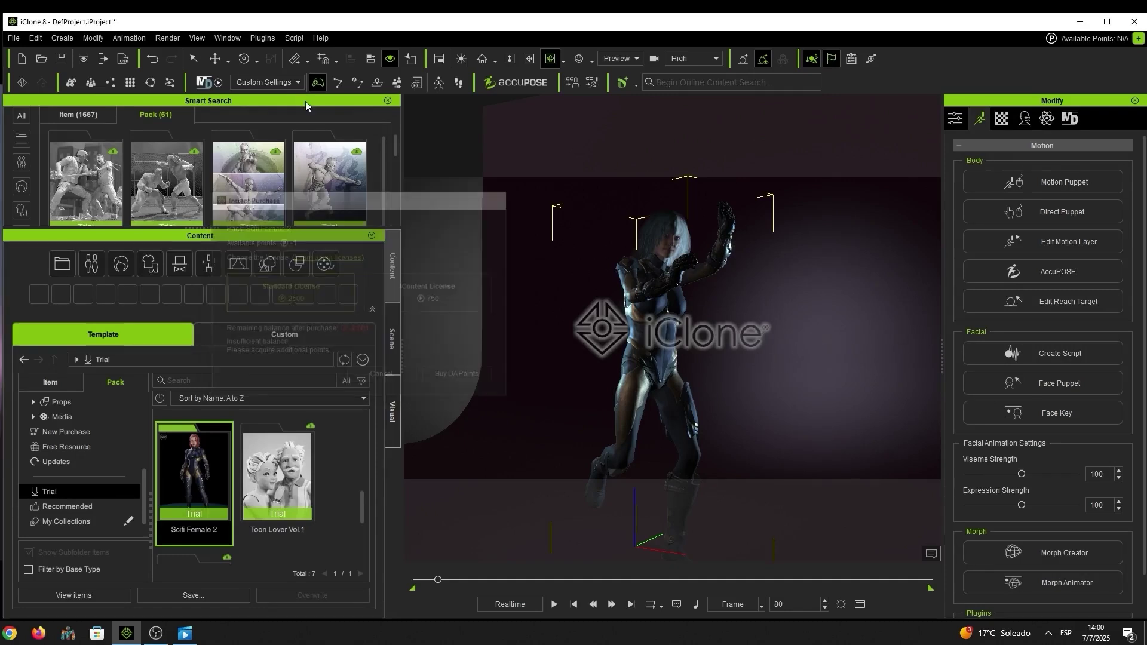
# Try to export the character with its trial content as FBX and dismiss the purchase notice.
pyautogui.click(168, 38)
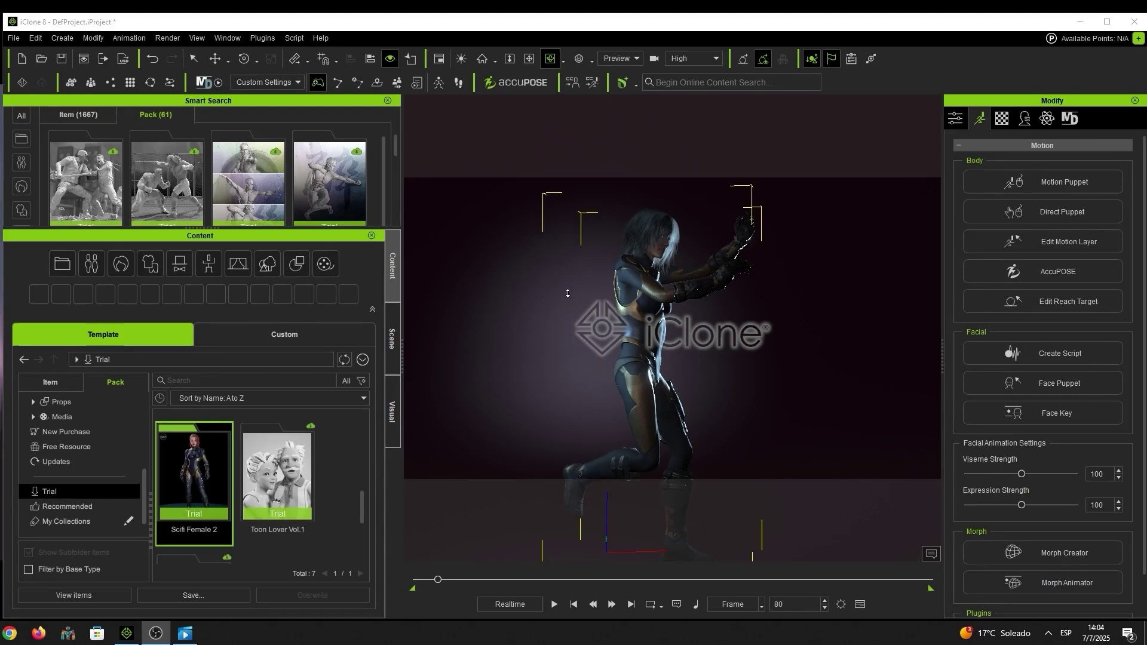
pyautogui.moveTo(568, 294); pyautogui.dragTo(635, 302, button='right')
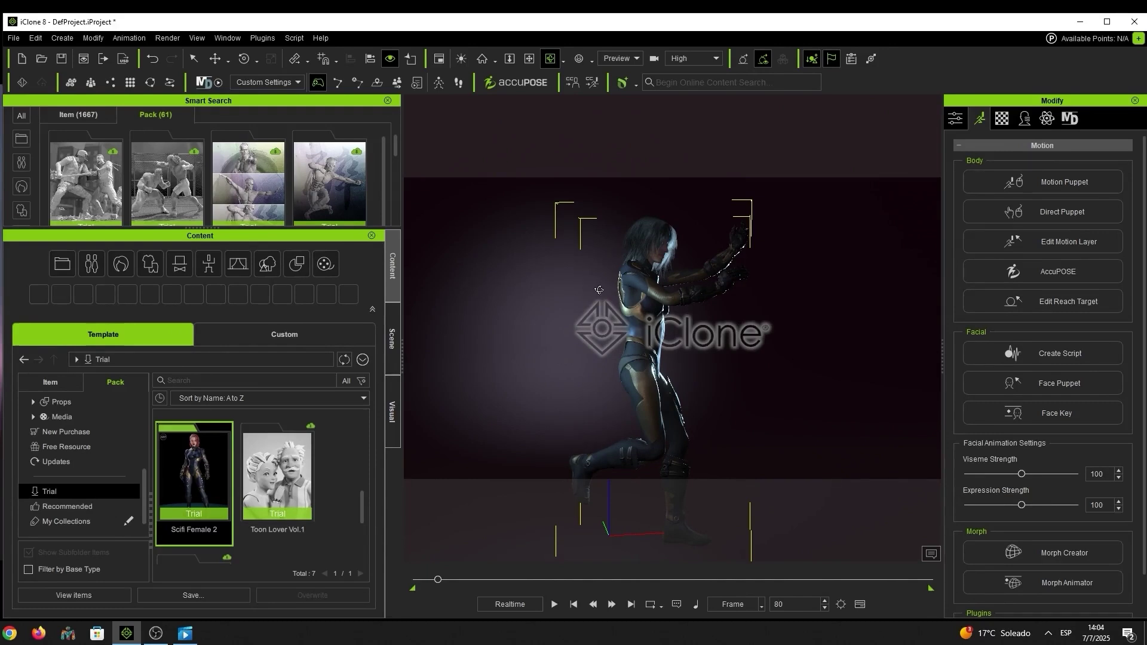
pyautogui.click(14, 40)
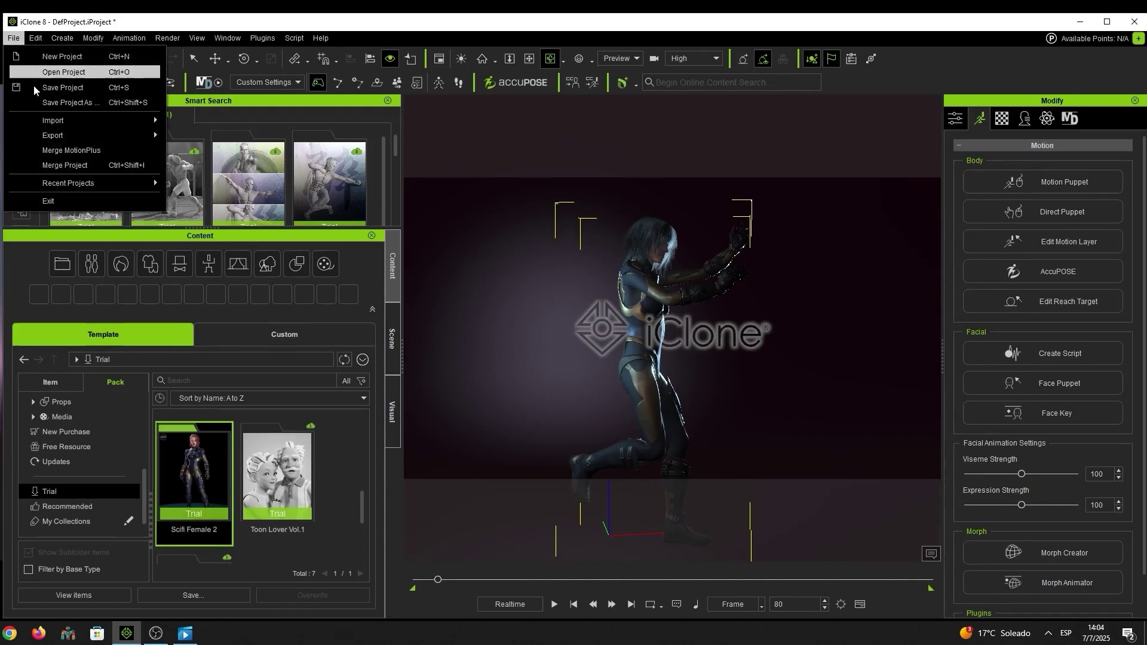
pyautogui.moveTo(96, 135)
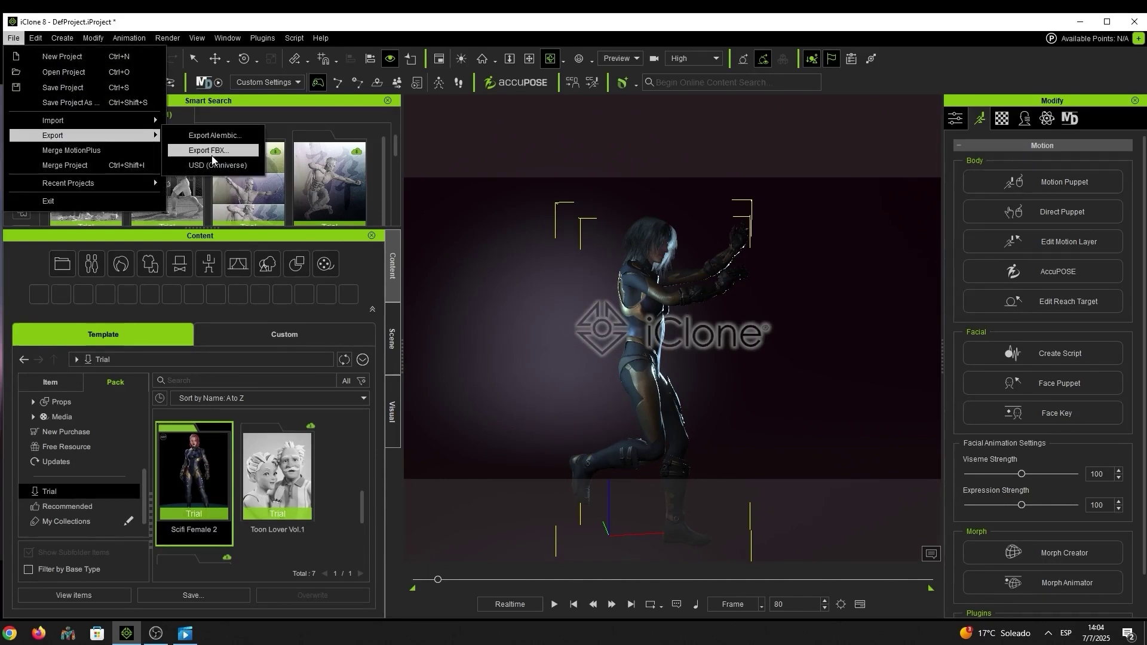
pyautogui.click(212, 151)
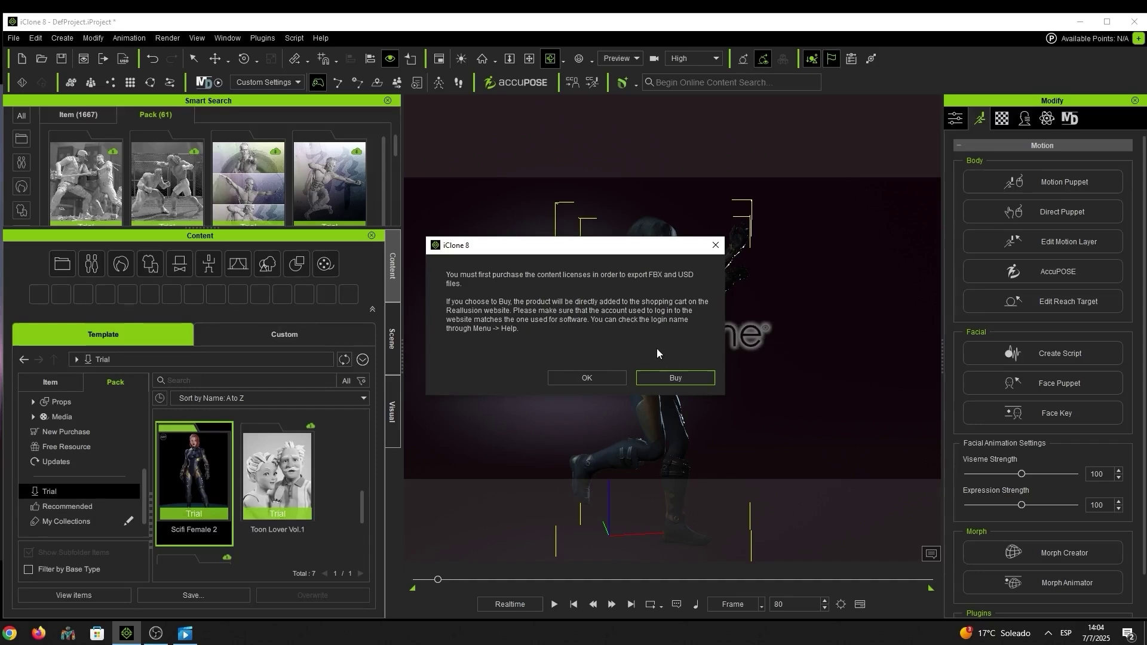
pyautogui.click(586, 378)
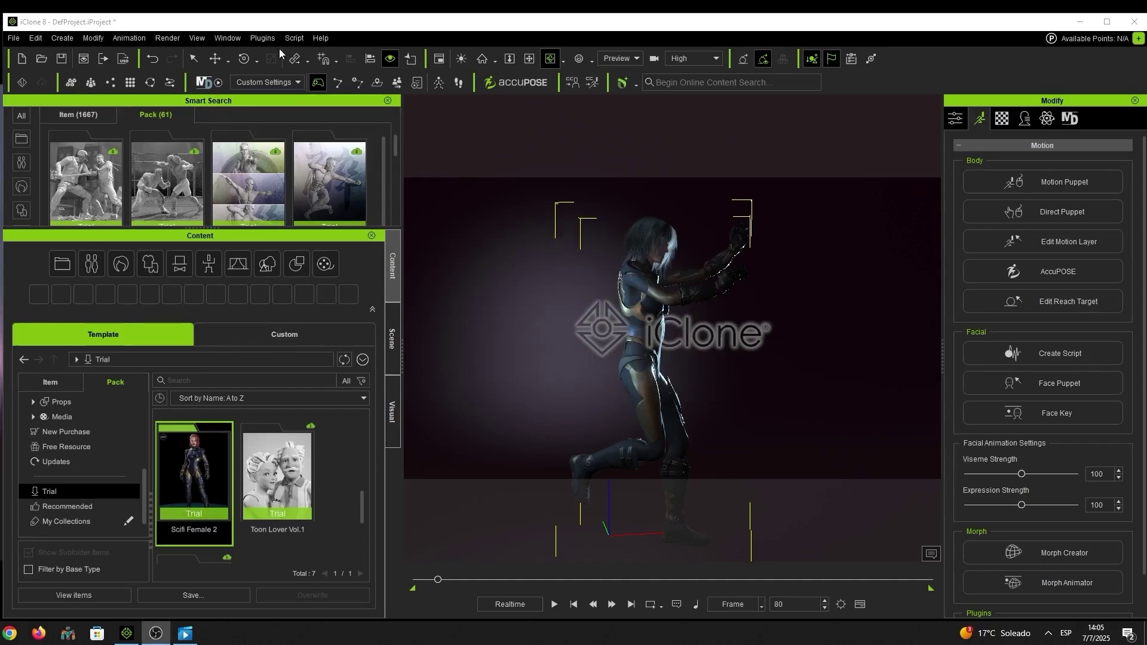
# Review the list of unpurchased items used in the scene and close it.
pyautogui.click(319, 38)
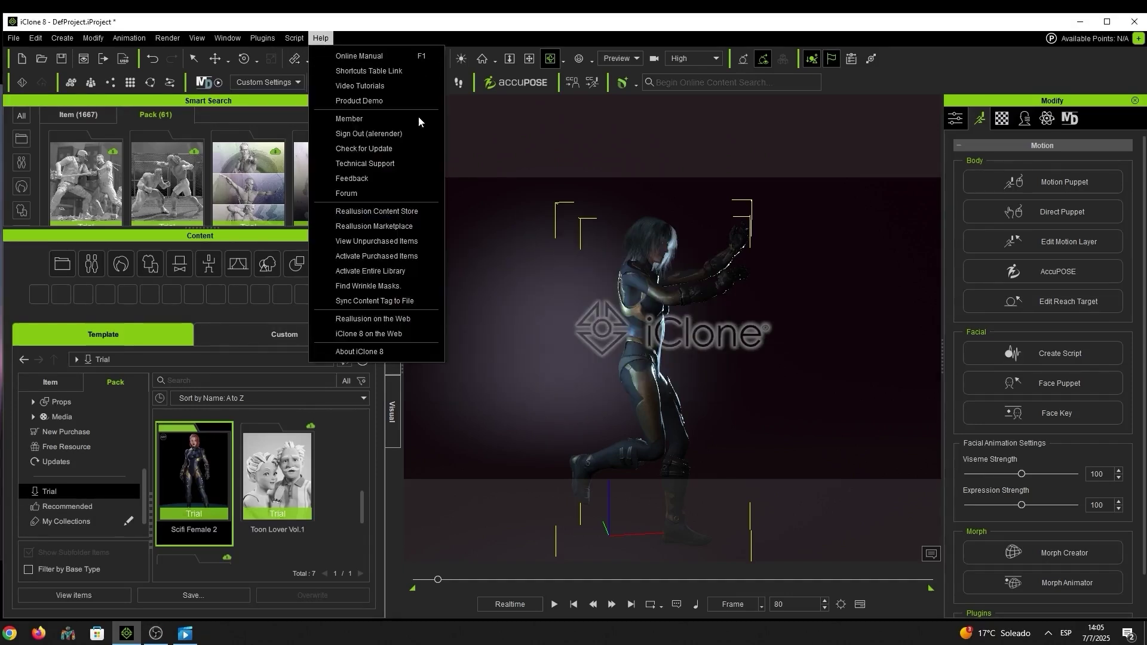
pyautogui.click(399, 242)
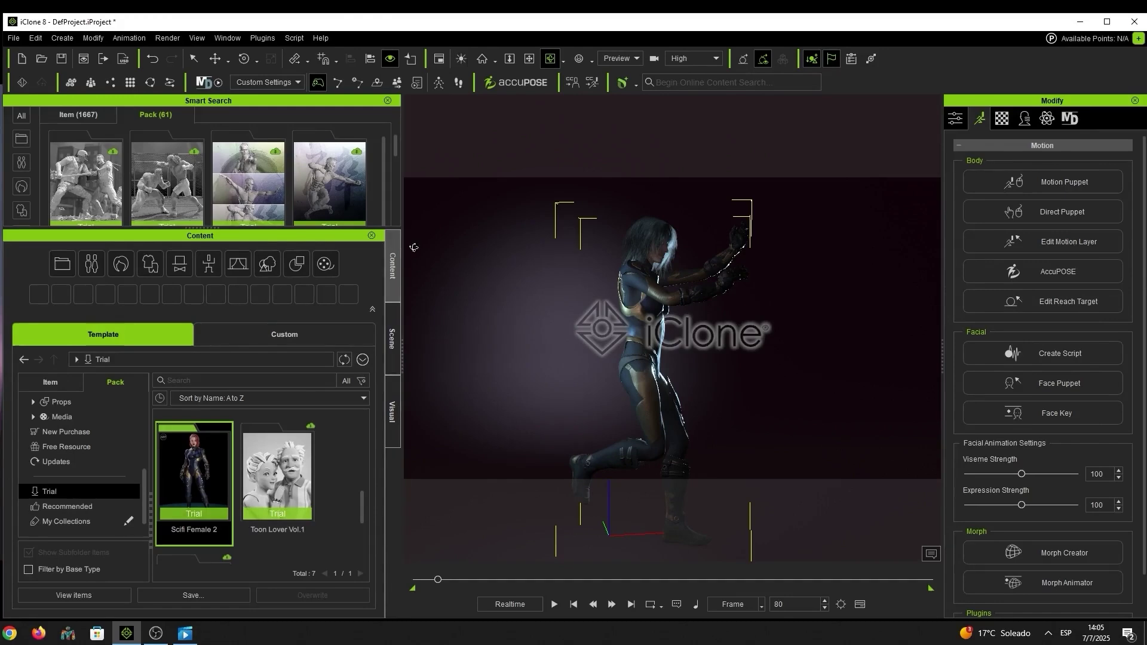
pyautogui.moveTo(486, 314); pyautogui.dragTo(310, 138)
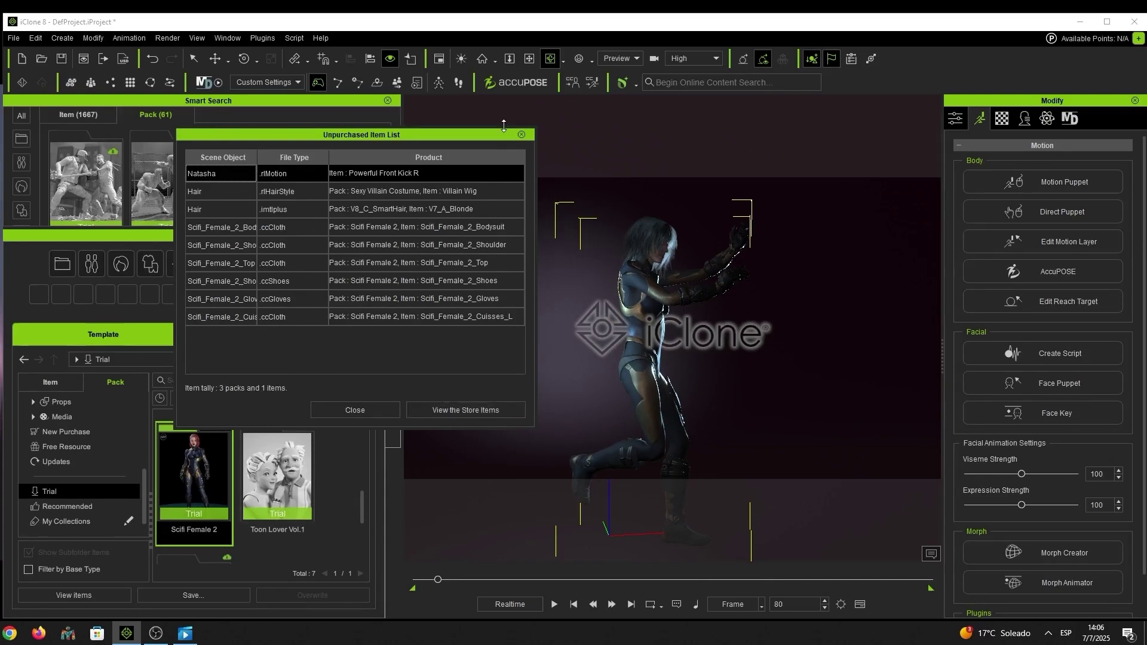
pyautogui.click(522, 134)
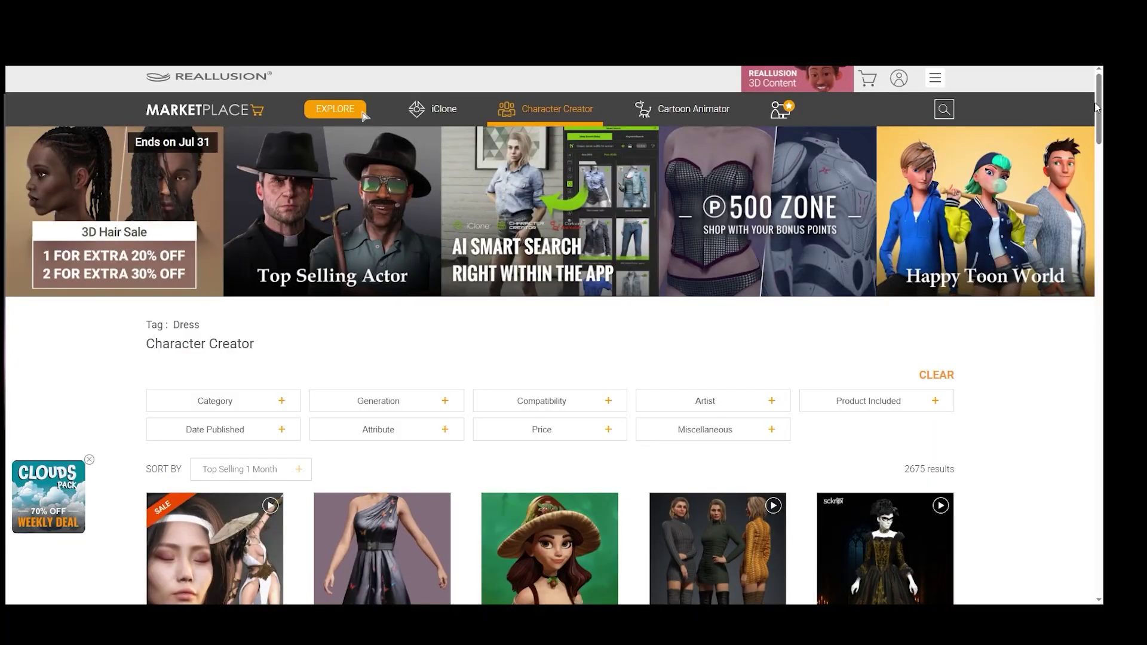
# Browse the Dress-tagged Character Creator products on the Reallusion Marketplace website.
pyautogui.scroll(-4, 1098, 150)
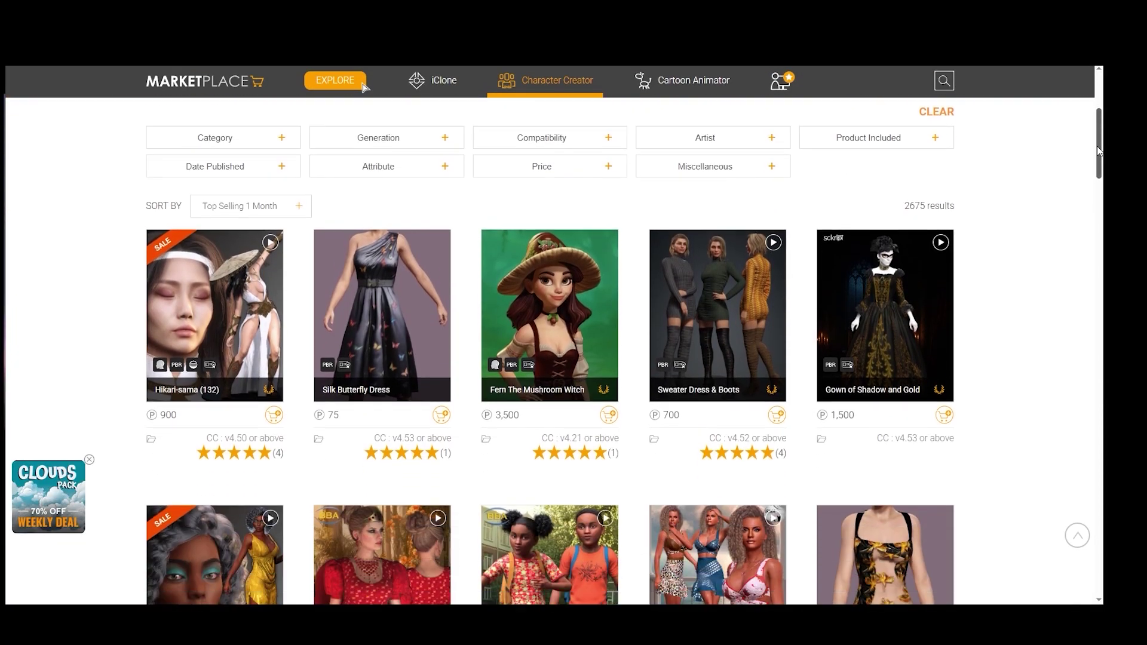
pyautogui.moveTo(1097, 149); pyautogui.dragTo(1041, 446)
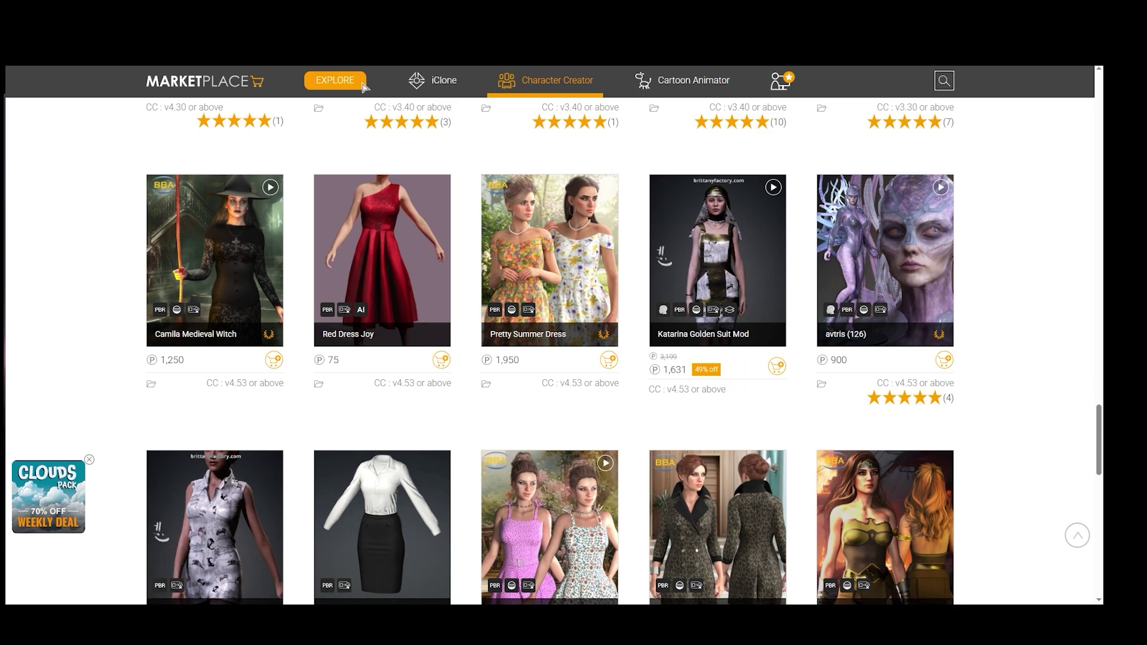